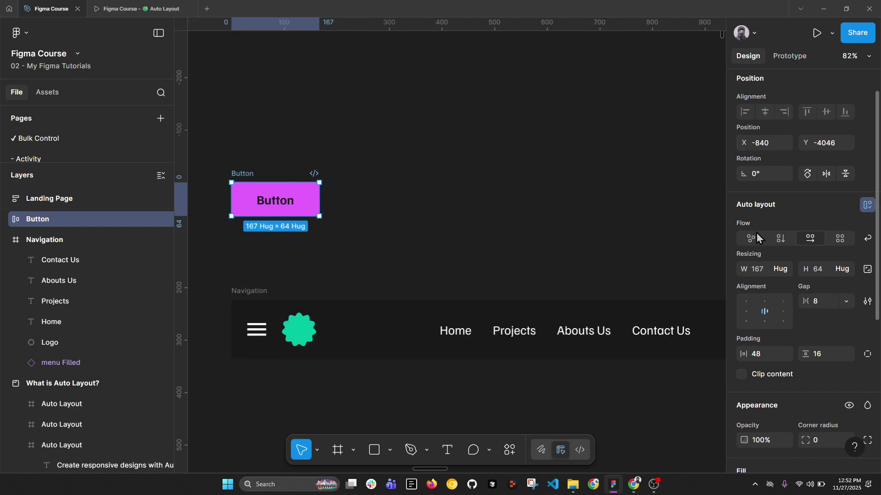
- Place a copy of the Button text beside the original button and wrap it in an auto layout frame
{"action": "left_click", "coordinate": [272, 203]}
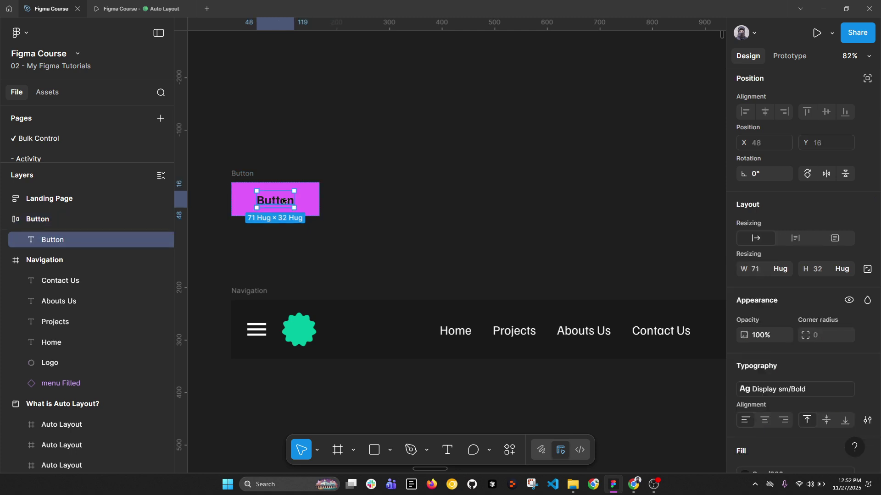
{"action": "left_click_drag", "start_coordinate": [284, 201], "coordinate": [384, 203]}
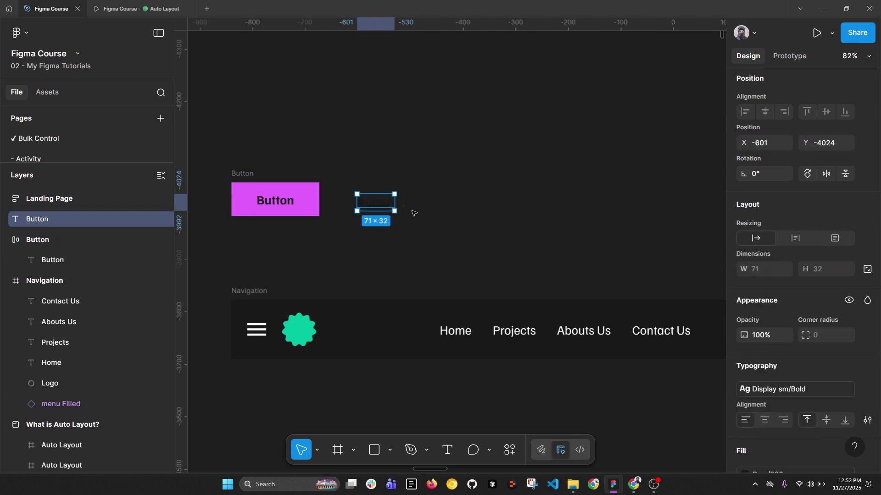
{"action": "key", "text": "shift+a"}
- Give the new auto layout frame a Secondary/300 fill
{"action": "scroll", "coordinate": [849, 377], "scroll_direction": "down", "scroll_amount": 5}
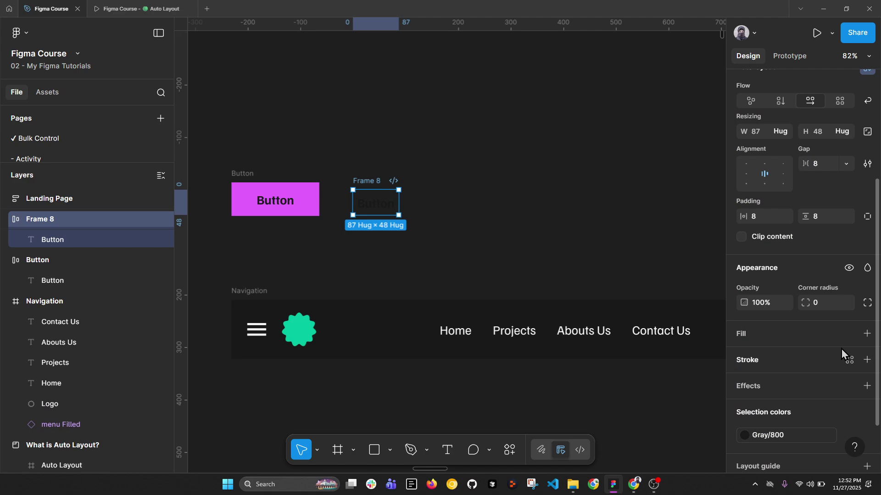
{"action": "left_click", "coordinate": [849, 335]}
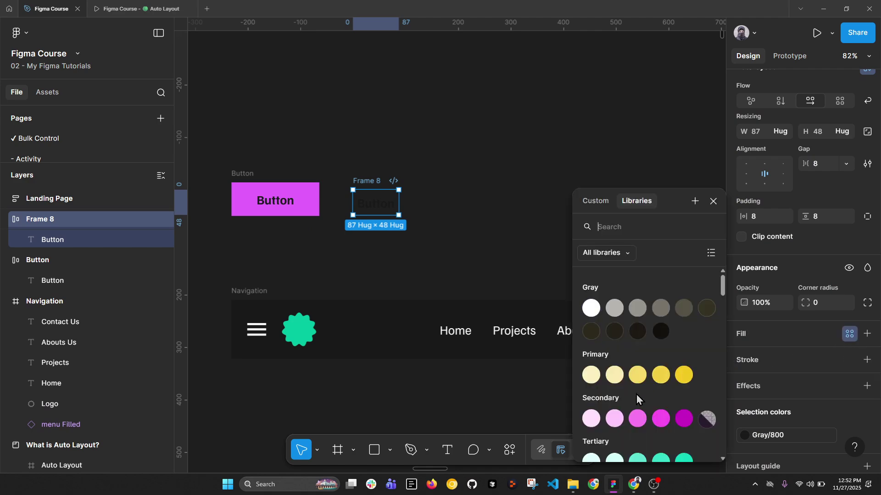
{"action": "left_click", "coordinate": [644, 421]}
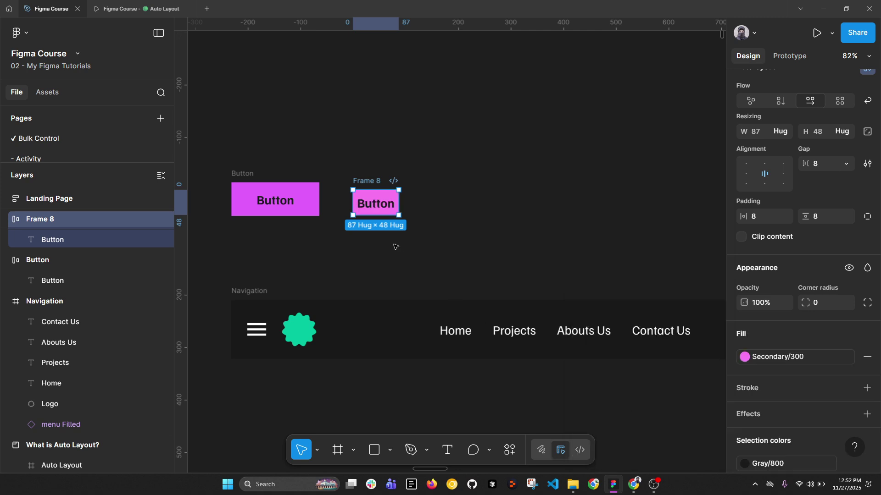
- Change the new frame's fill to the Lilac/200 style from the Design Challenges library
{"action": "left_click", "coordinate": [770, 358]}
{"action": "scroll", "coordinate": [656, 416], "scroll_direction": "down", "scroll_amount": 10}
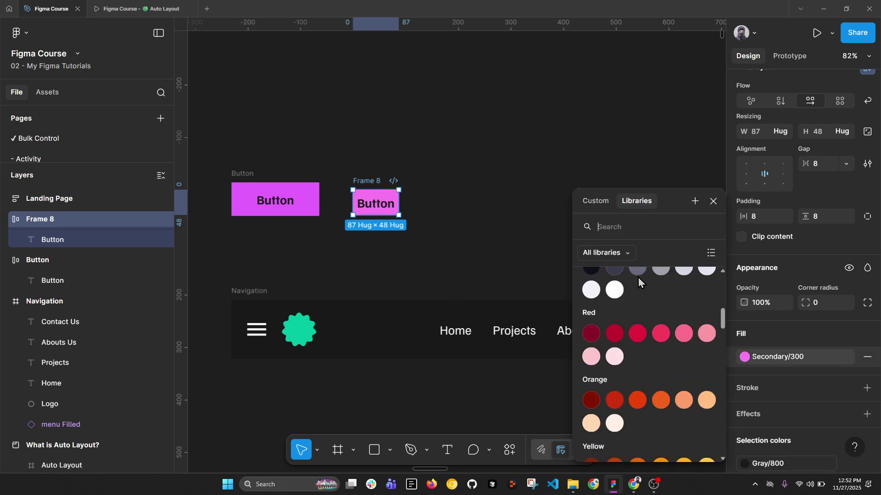
{"action": "left_click", "coordinate": [607, 253]}
{"action": "left_click", "coordinate": [624, 301]}
{"action": "scroll", "coordinate": [635, 351], "scroll_direction": "down", "scroll_amount": 4}
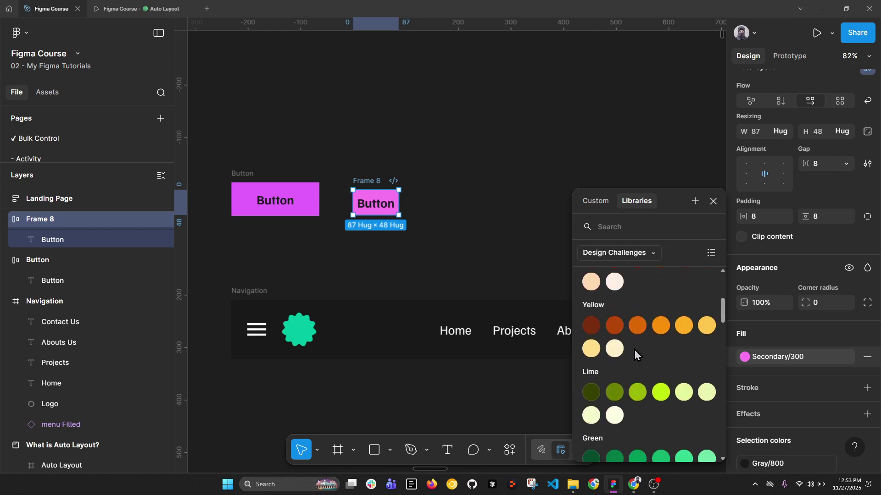
{"action": "scroll", "coordinate": [634, 351], "scroll_direction": "down", "scroll_amount": 6}
{"action": "type", "text": "lil"}
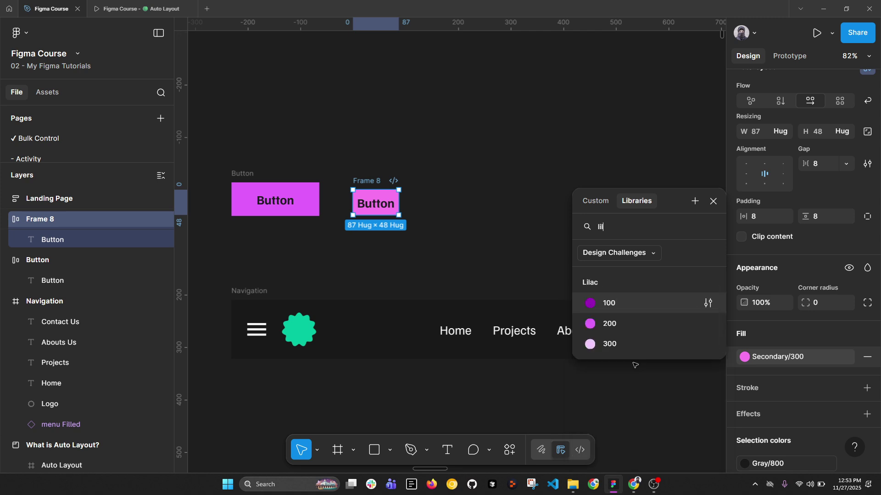
{"action": "left_click", "coordinate": [643, 325]}
- Delete the original, larger Button frame, keeping only the newly built one
{"action": "scroll", "coordinate": [406, 154], "scroll_direction": "up", "scroll_amount": 5}
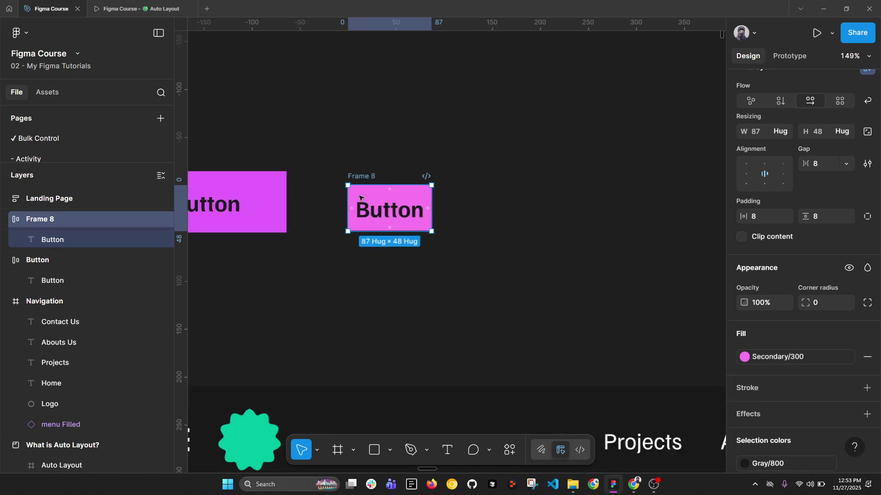
{"action": "left_click_drag", "start_coordinate": [406, 154], "coordinate": [483, 154]}
{"action": "left_click", "coordinate": [223, 163]}
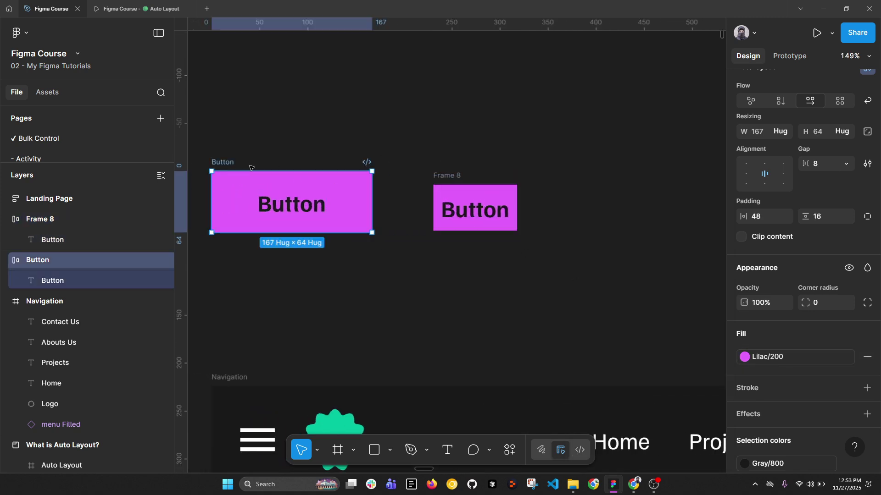
{"action": "key", "text": "Delete"}
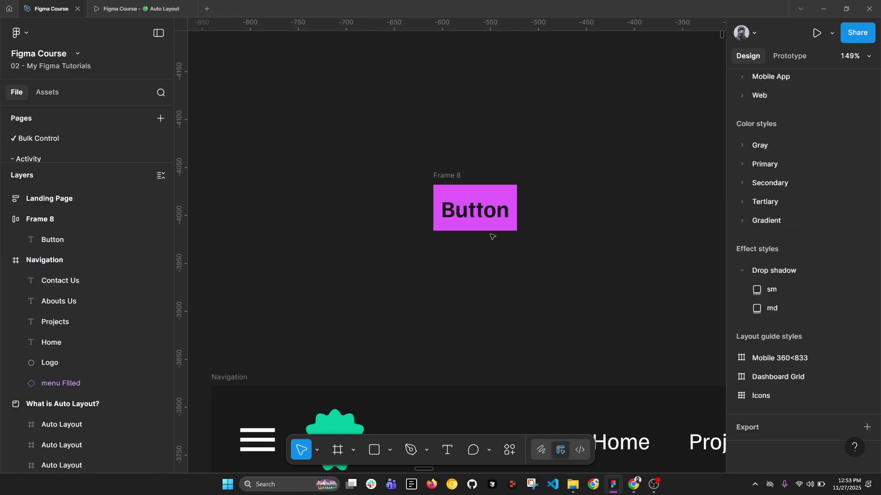
- Set the vertical padding of the remaining button frame to 0
{"action": "left_click", "coordinate": [454, 176]}
{"action": "left_click_drag", "start_coordinate": [590, 167], "coordinate": [518, 169]}
{"action": "scroll", "coordinate": [803, 276], "scroll_direction": "up", "scroll_amount": 6}
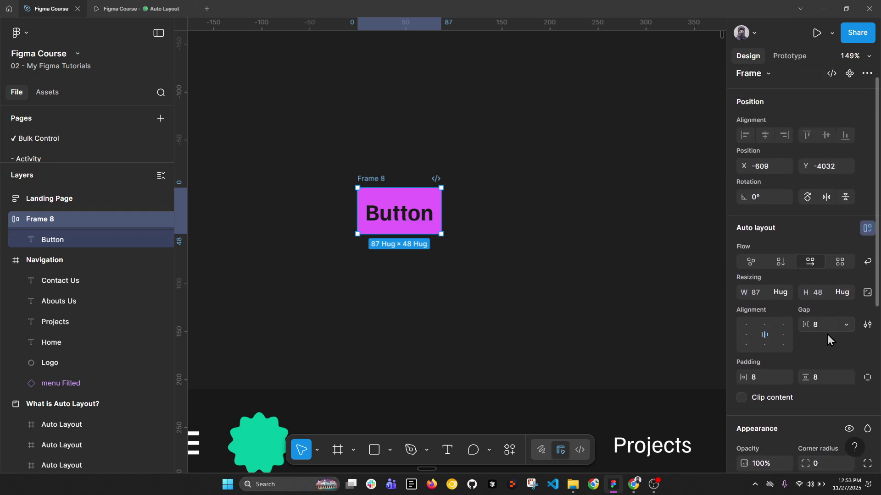
{"action": "left_click", "coordinate": [825, 379]}
{"action": "key", "text": "Return"}
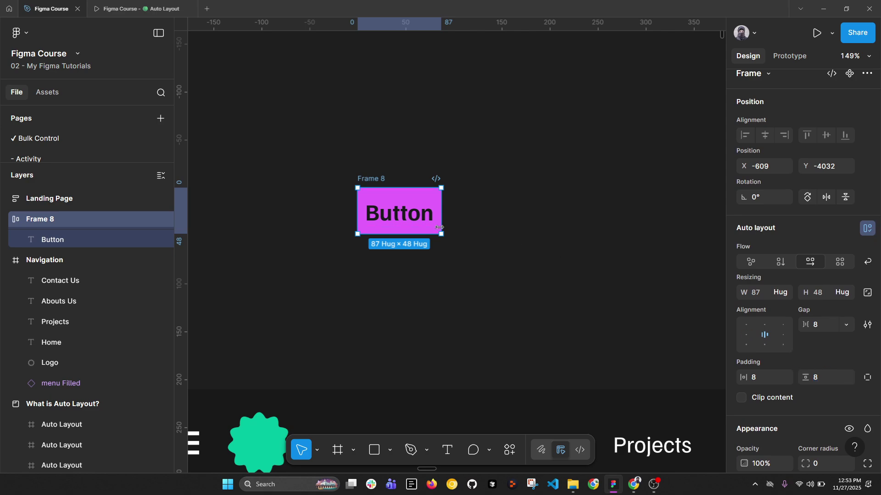
{"action": "left_click", "coordinate": [836, 379]}
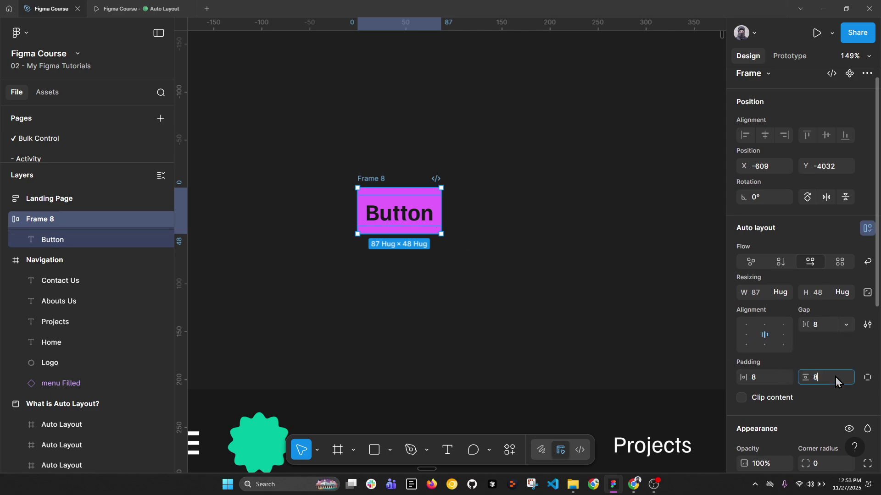
{"action": "type", "text": "0"}
{"action": "key", "text": "Return"}
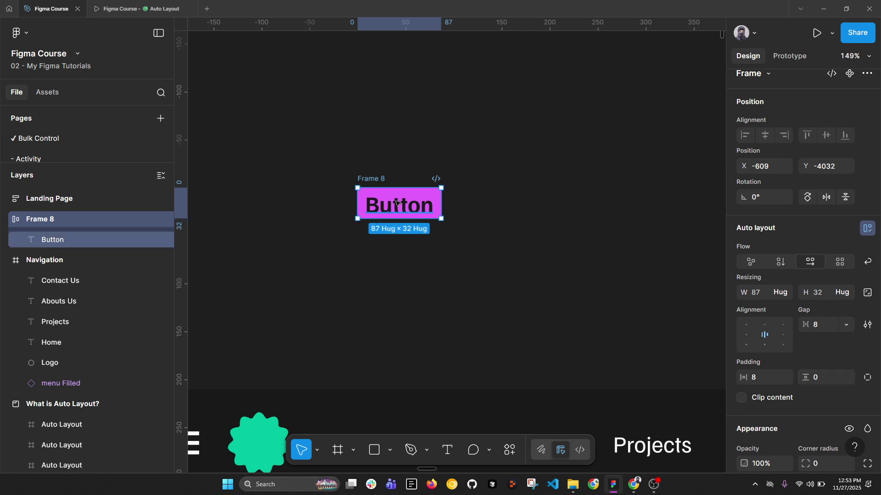
{"action": "double_click", "coordinate": [439, 204]}
{"action": "left_click", "coordinate": [432, 203]}
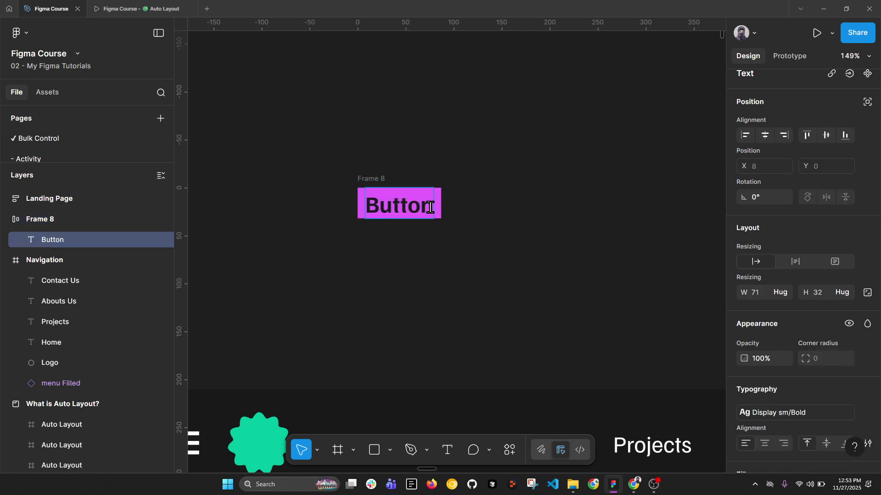
{"action": "key", "text": "Escape"}
{"action": "key", "text": "Escape"}
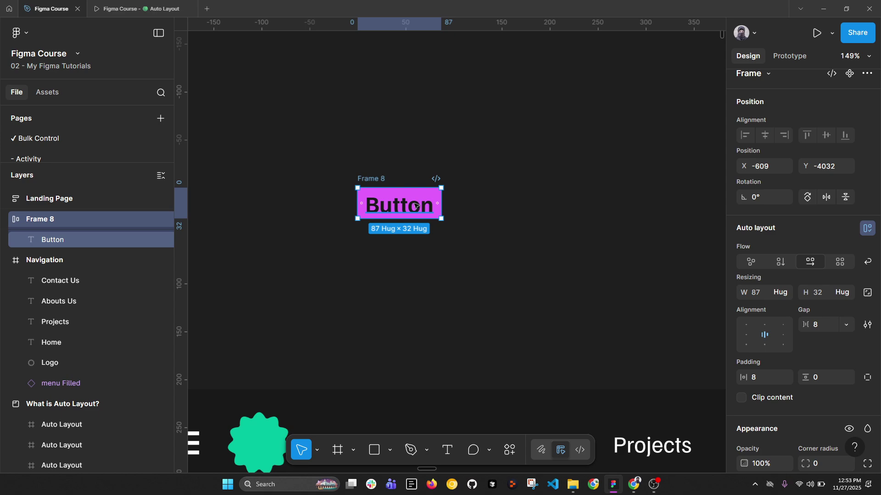
- Widen the button frame's side spacing by setting its horizontal padding to 20
{"action": "scroll", "coordinate": [423, 207], "scroll_direction": "up", "scroll_amount": 5}
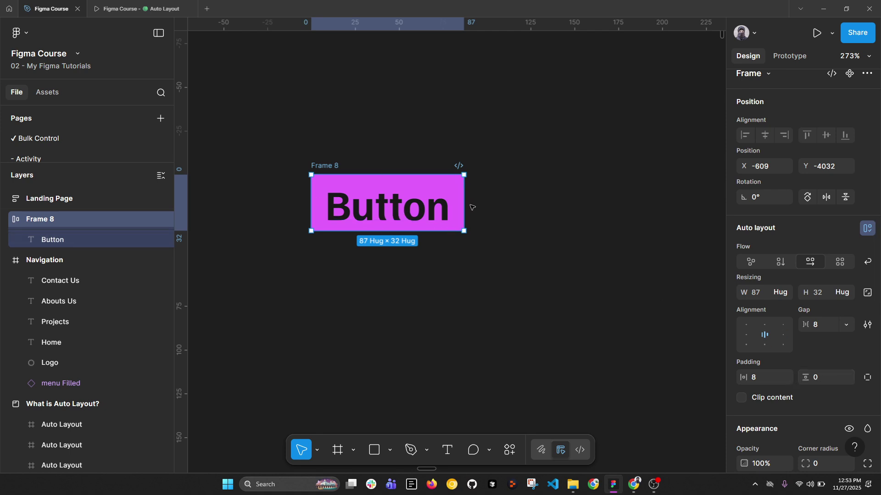
{"action": "left_click", "coordinate": [759, 383]}
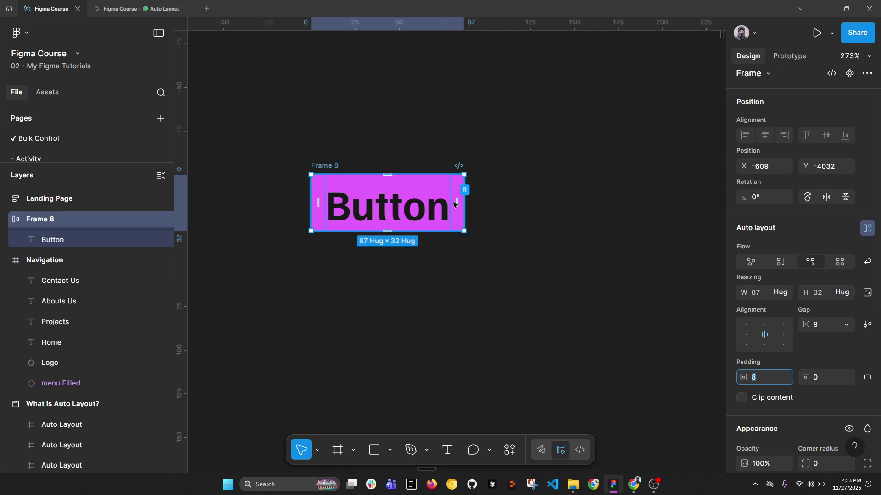
{"action": "left_click_drag", "start_coordinate": [456, 203], "coordinate": [482, 203]}
{"action": "left_click", "coordinate": [771, 379]}
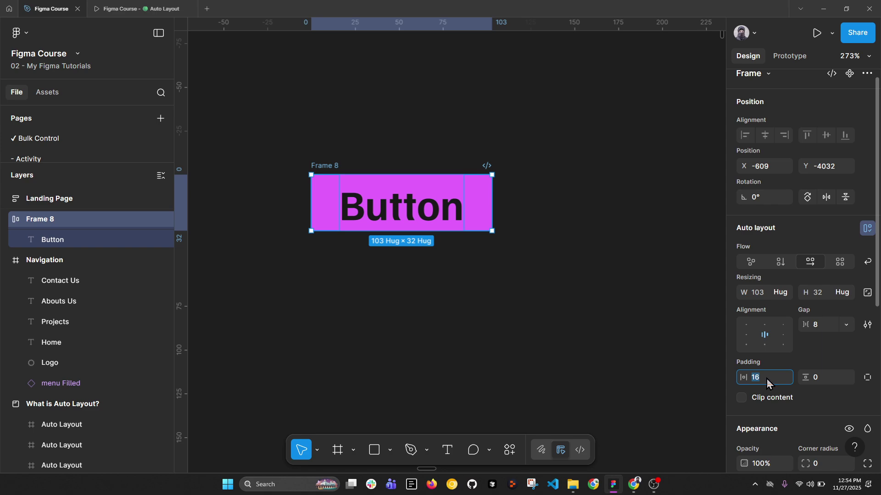
{"action": "key", "text": "Return"}
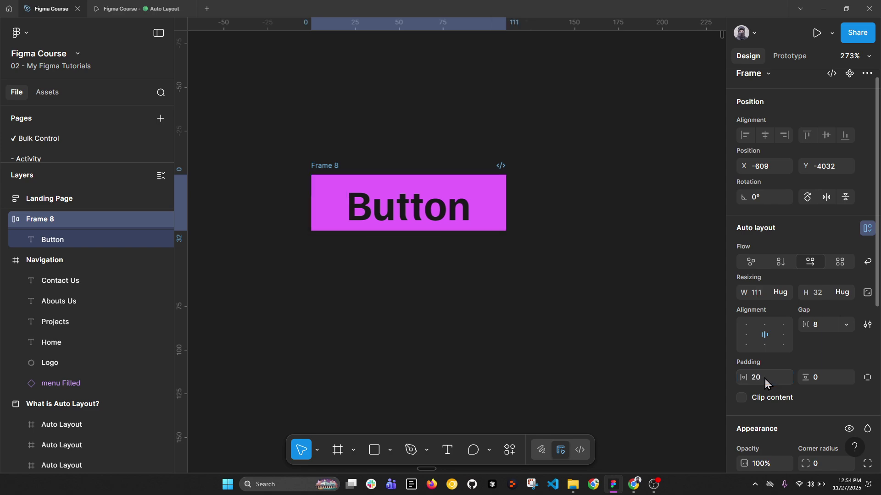
- Detach the Display sm/Bold style from the Button text and set its vertical trim to cap height to baseline
{"action": "left_click", "coordinate": [389, 205]}
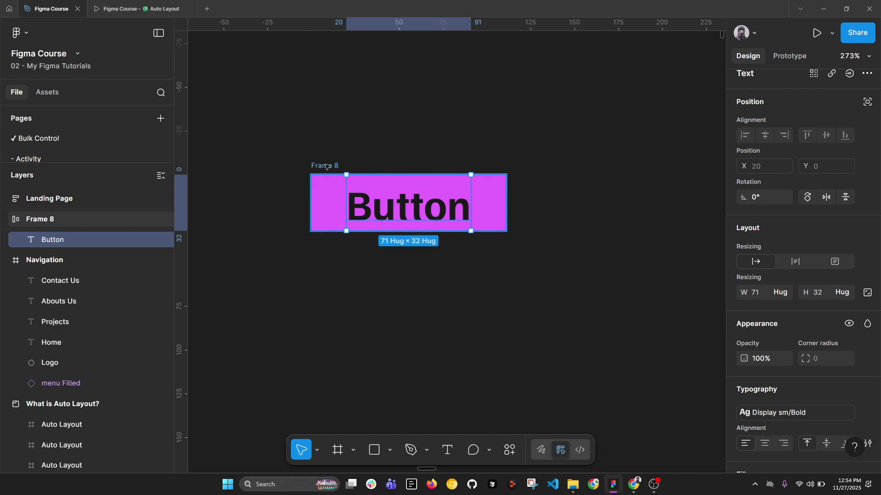
{"action": "scroll", "coordinate": [346, 183], "scroll_direction": "up", "scroll_amount": 5}
{"action": "scroll", "coordinate": [457, 134], "scroll_direction": "right", "scroll_amount": 2}
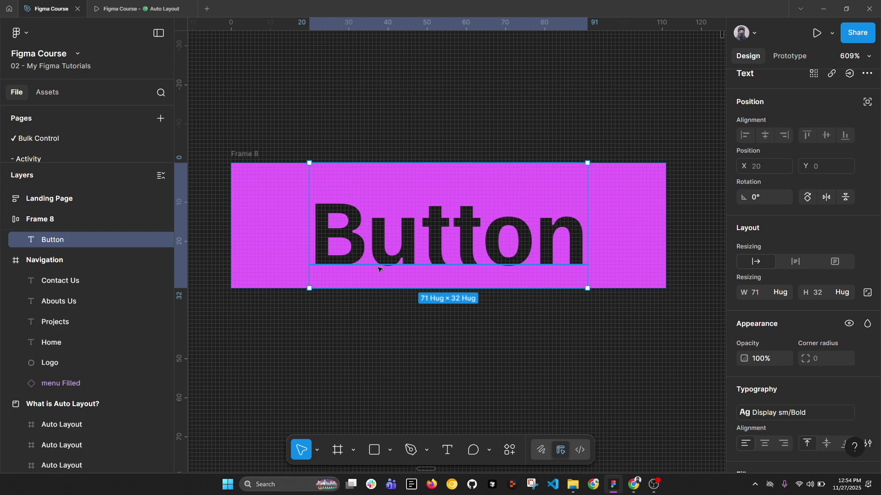
{"action": "left_click", "coordinate": [867, 414]}
{"action": "scroll", "coordinate": [868, 403], "scroll_direction": "down", "scroll_amount": 3}
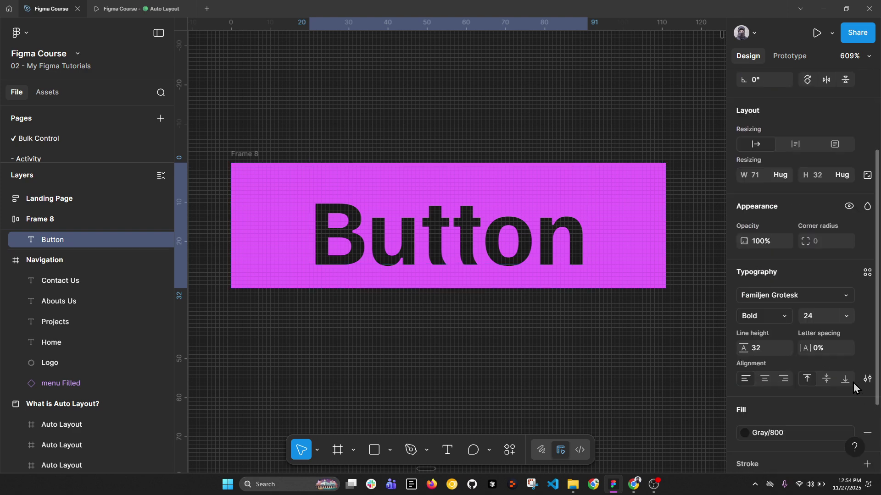
{"action": "left_click", "coordinate": [867, 359]}
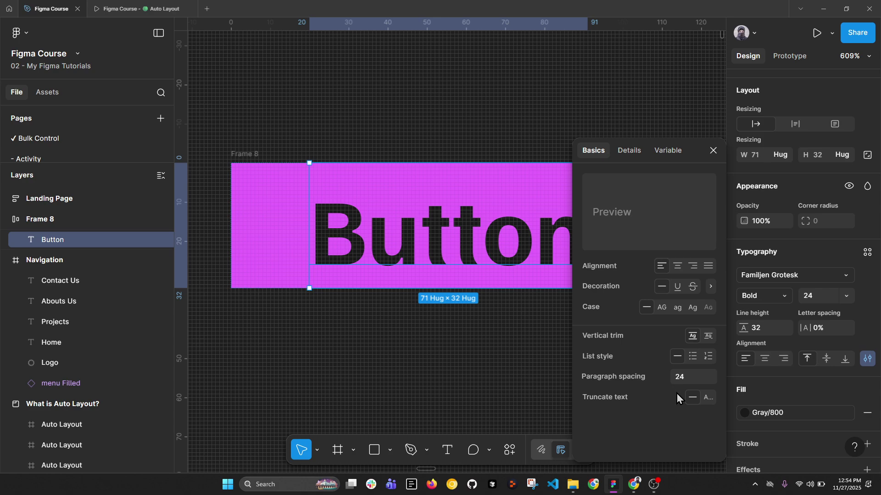
{"action": "left_click", "coordinate": [710, 338]}
{"action": "left_click", "coordinate": [713, 151]}
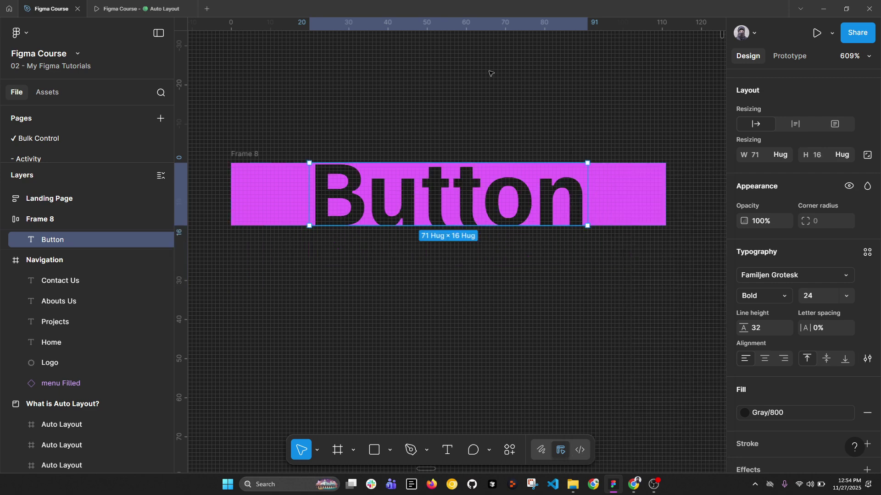
- Rename the auto layout frame around the text as Button and collapse all layers
{"action": "left_click", "coordinate": [491, 73]}
{"action": "left_click", "coordinate": [460, 183]}
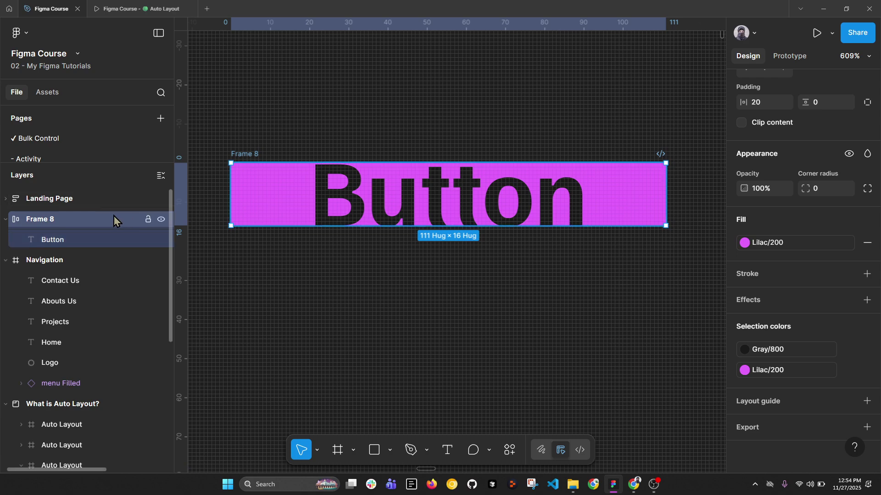
{"action": "double_click", "coordinate": [62, 222]}
{"action": "type", "text": "Button"}
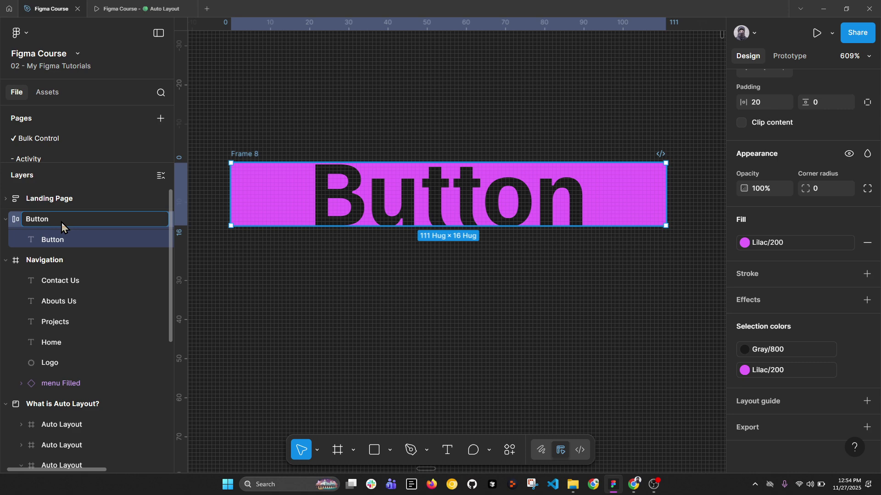
{"action": "key", "text": "Return"}
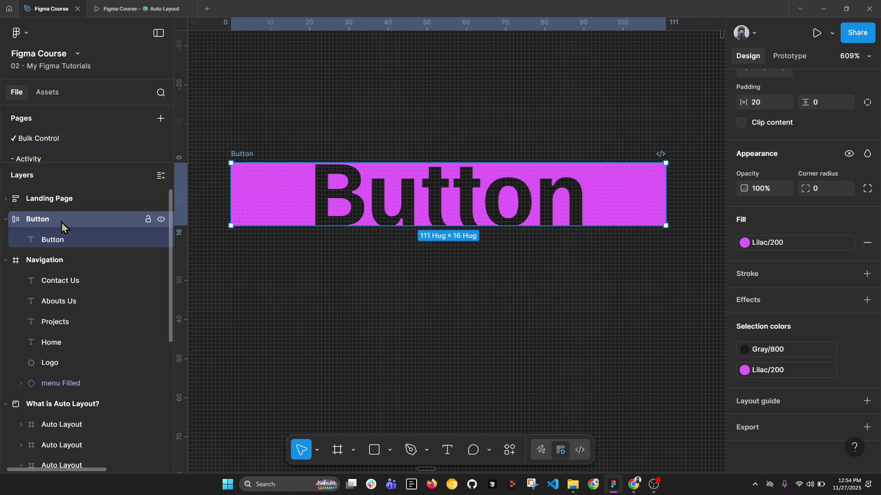
{"action": "key", "text": "alt+l"}
- Give the Button frame a fixed height of 56
{"action": "scroll", "coordinate": [825, 257], "scroll_direction": "up", "scroll_amount": 3}
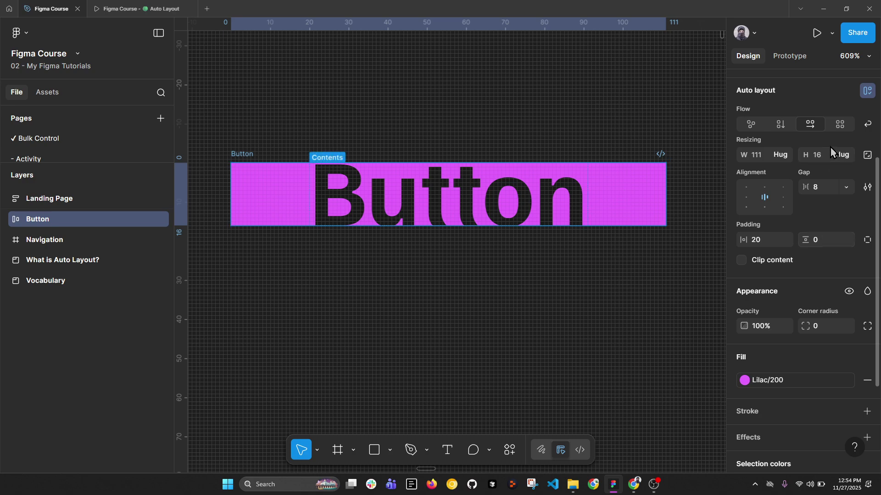
{"action": "left_click", "coordinate": [846, 155]}
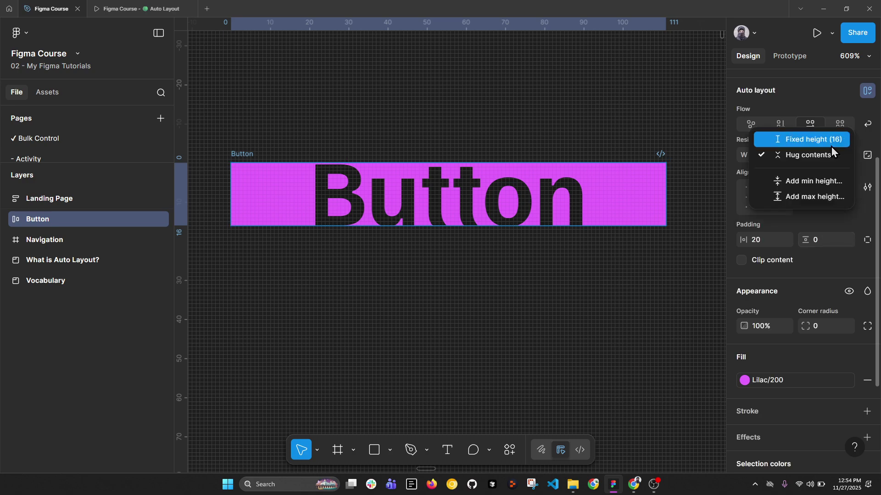
{"action": "left_click", "coordinate": [831, 147]}
{"action": "left_click", "coordinate": [833, 186]}
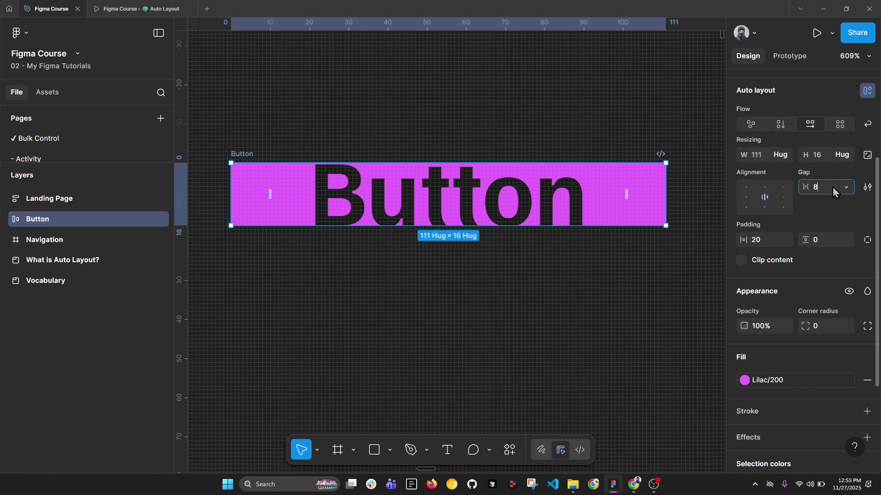
{"action": "left_click", "coordinate": [827, 156]}
{"action": "type", "text": "56"}
{"action": "key", "text": "Return"}
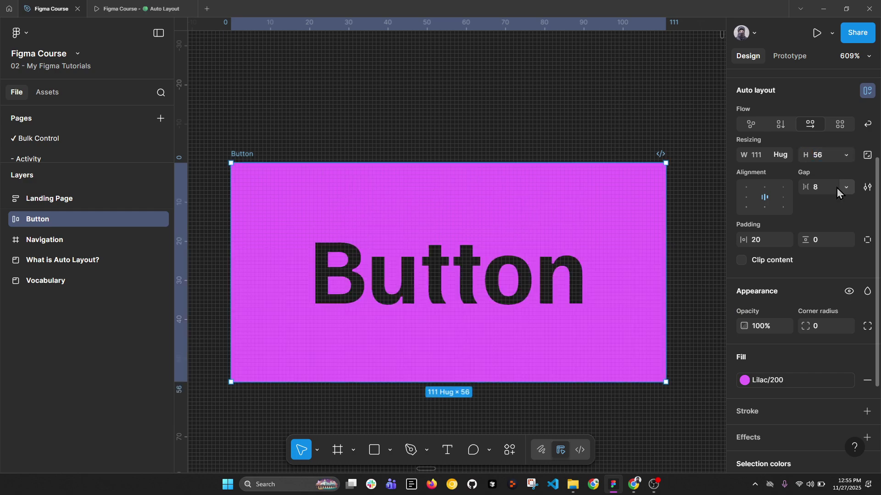
- Set the Button frame's fixed height to 48
{"action": "left_click", "coordinate": [831, 153]}
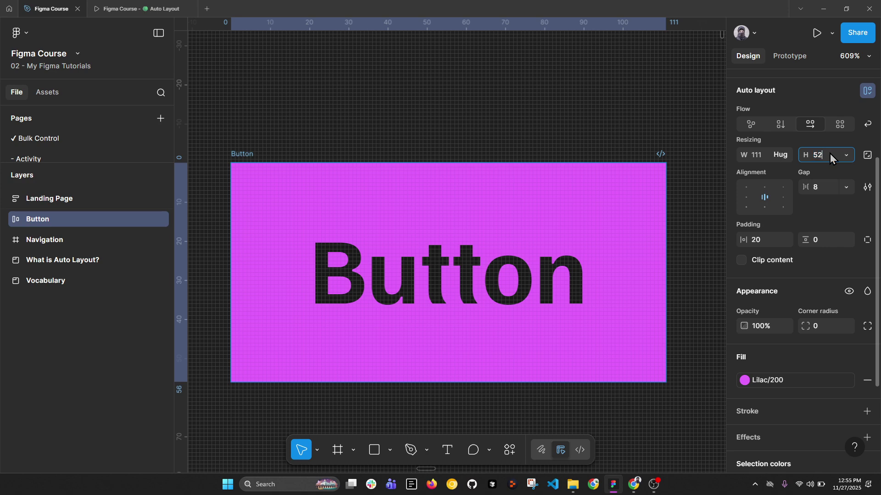
{"action": "type", "text": "48"}
{"action": "key", "text": "Return"}
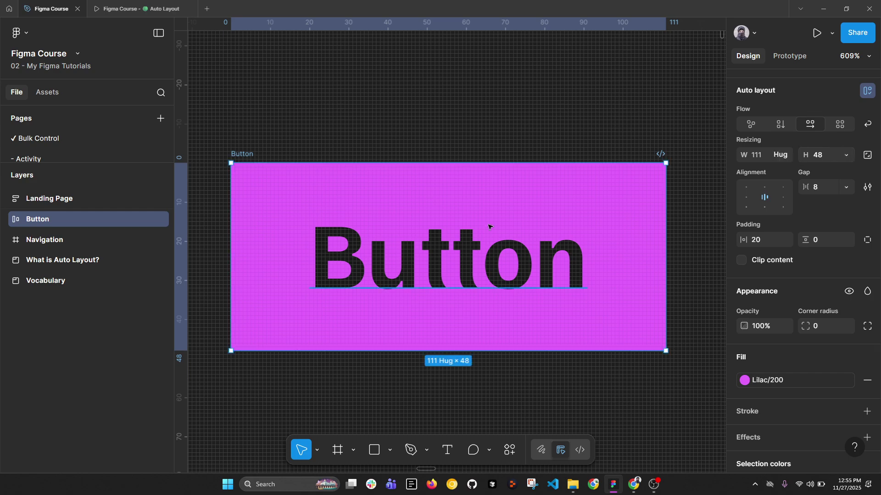
{"action": "left_click", "coordinate": [501, 241]}
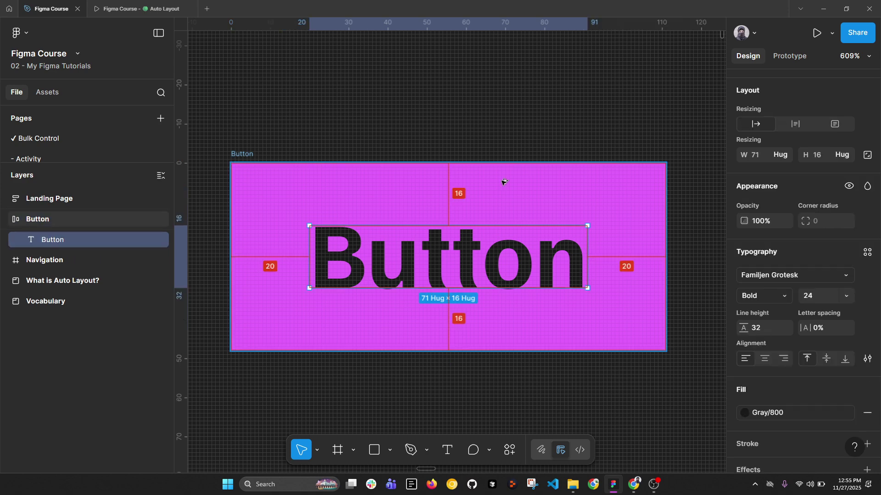
{"action": "left_click", "coordinate": [245, 154]}
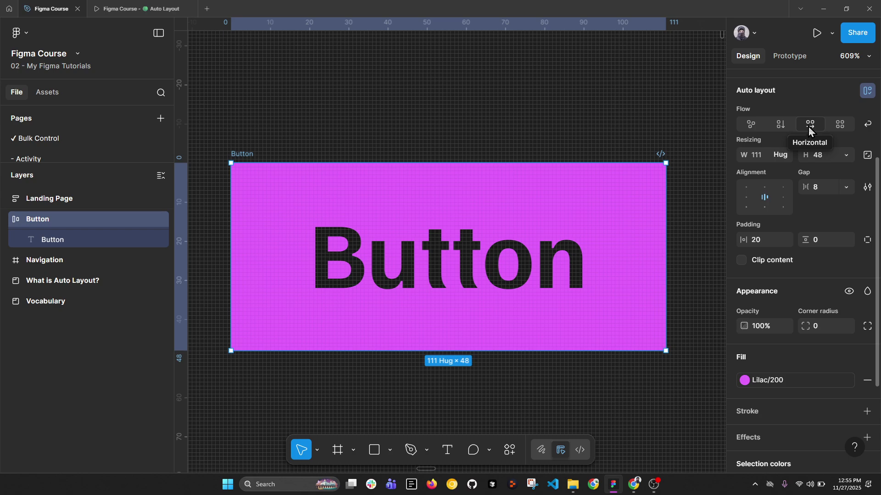
{"action": "left_click", "coordinate": [275, 137]}
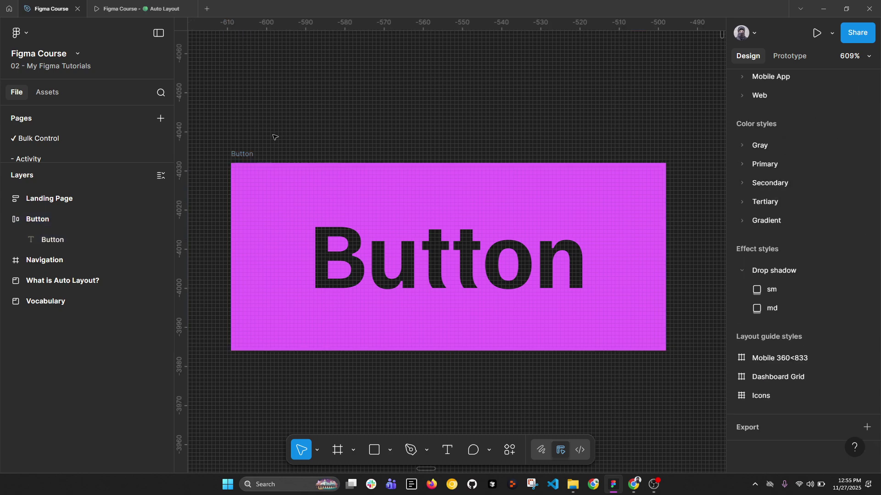
- Move the Button frame into the Navigation frame, vertically centred and 40 px after the Contact Us link
{"action": "left_click", "coordinate": [250, 153]}
{"action": "scroll", "coordinate": [262, 151], "scroll_direction": "down", "scroll_amount": 10}
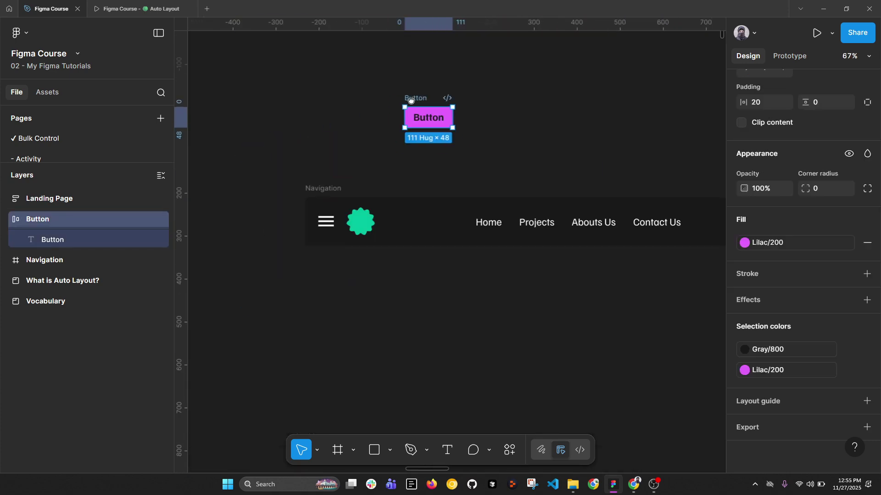
{"action": "scroll", "coordinate": [368, 117], "scroll_direction": "right", "scroll_amount": 2}
{"action": "left_click_drag", "start_coordinate": [368, 116], "coordinate": [537, 221]}
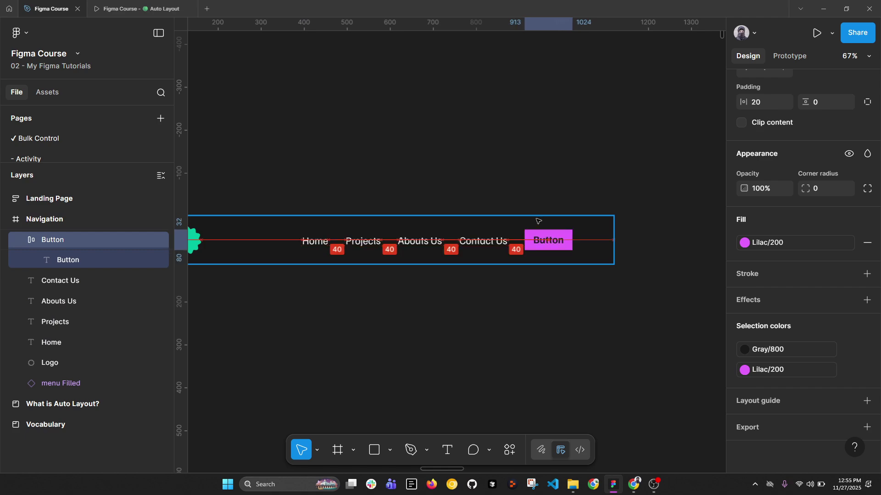
{"action": "scroll", "coordinate": [578, 243], "scroll_direction": "up", "scroll_amount": 3}
{"action": "scroll", "coordinate": [589, 248], "scroll_direction": "down", "scroll_amount": 5}
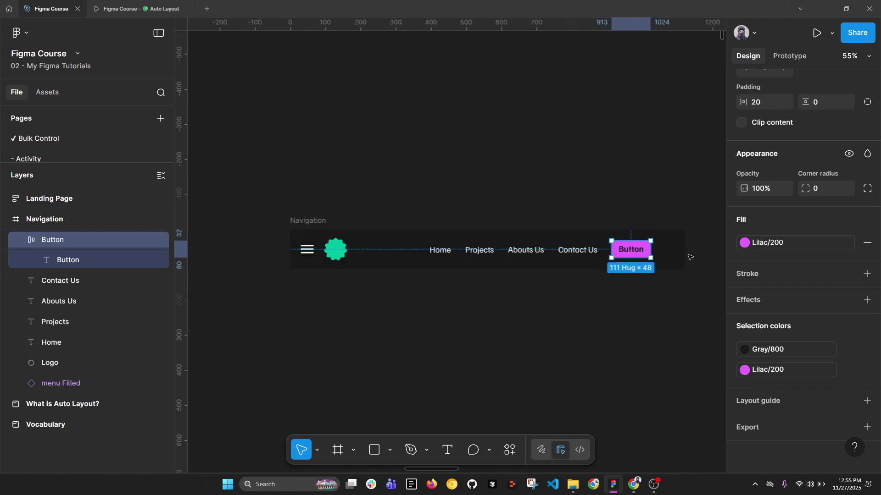
- Shift the Button along the Navigation frame until it sits 32 px from the frame's right edge
{"action": "left_click", "coordinate": [305, 250]}
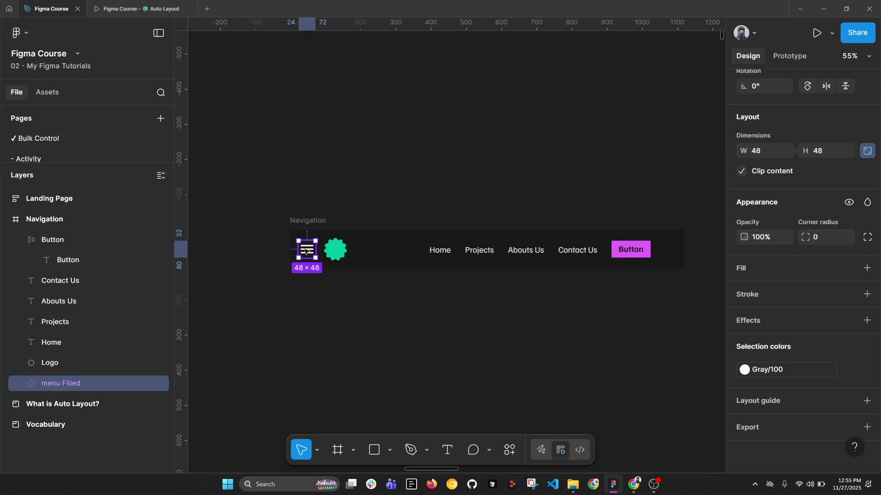
{"action": "left_click", "coordinate": [637, 248]}
{"action": "scroll", "coordinate": [637, 248], "scroll_direction": "up", "scroll_amount": 5}
{"action": "scroll", "coordinate": [620, 243], "scroll_direction": "left", "scroll_amount": 2}
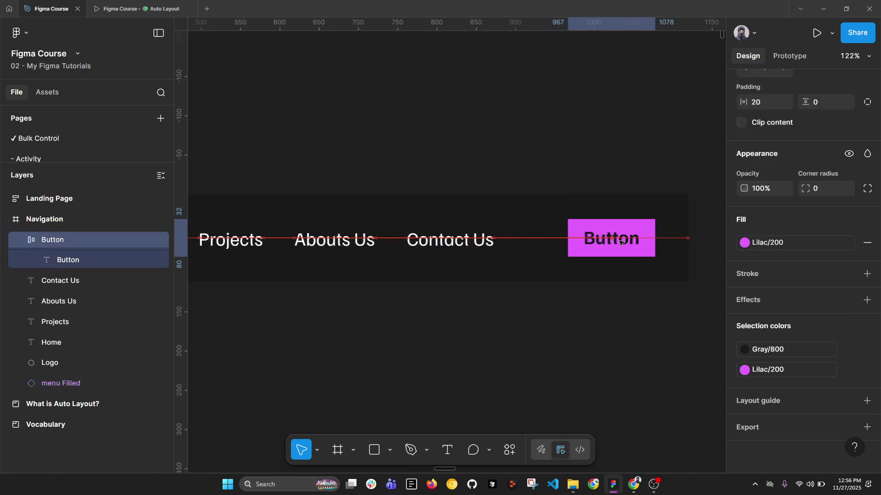
{"action": "left_click_drag", "start_coordinate": [620, 243], "coordinate": [621, 242]}
{"action": "key", "text": "Right"}
{"action": "key", "text": "Right"}
{"action": "key", "text": "Right"}
{"action": "key", "text": "Right"}
{"action": "key", "text": "Right"}
{"action": "key", "text": "Right"}
{"action": "key", "text": "Right"}
{"action": "key", "text": "Right"}
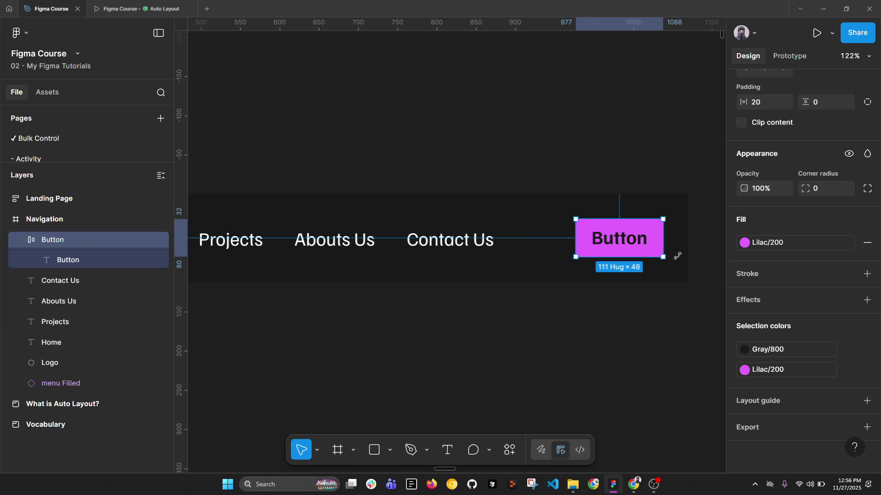
{"action": "key", "text": "alt"}
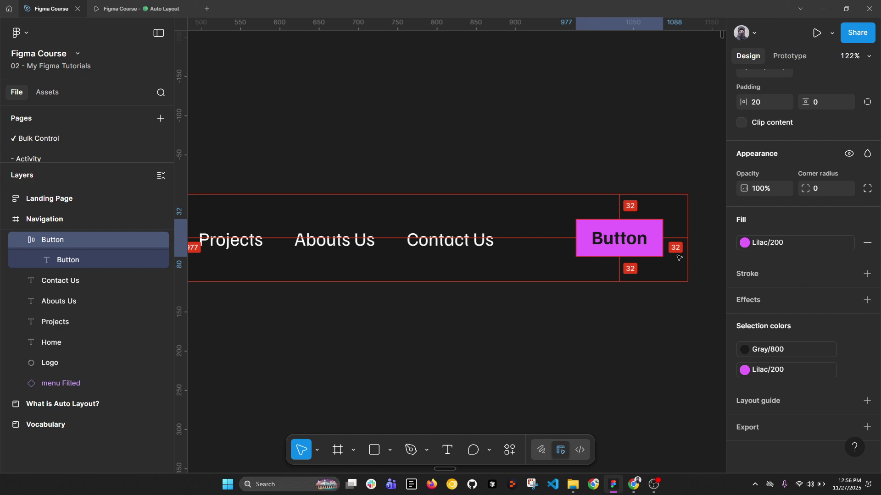
{"action": "key", "text": "alt"}
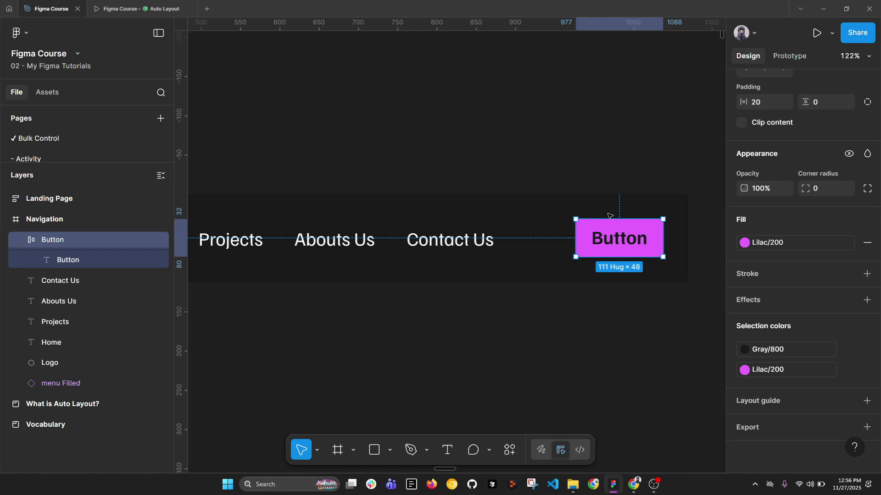
- Nudge the Home, Projects, Abouts Us and Contact Us links together 24 px to the right
{"action": "scroll", "coordinate": [609, 216], "scroll_direction": "down", "scroll_amount": 5}
{"action": "scroll", "coordinate": [533, 230], "scroll_direction": "up", "scroll_amount": 5}
{"action": "left_click", "coordinate": [535, 227]}
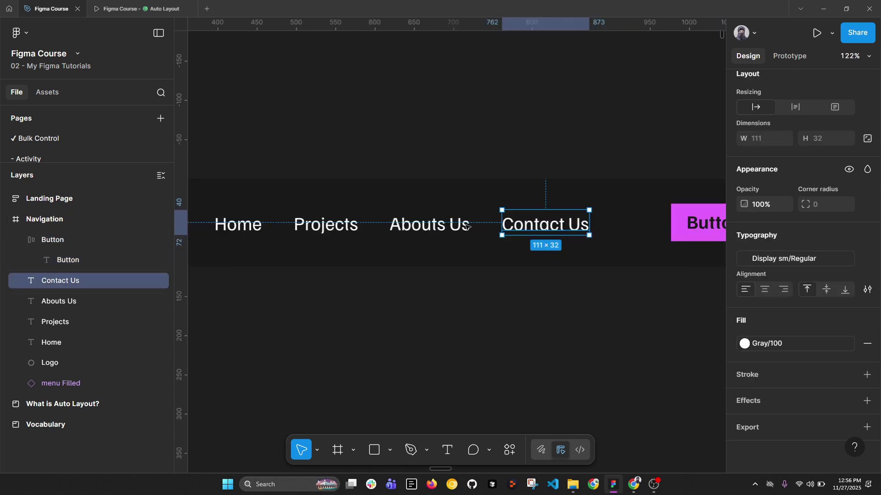
{"action": "left_click", "coordinate": [464, 226], "text": "shift"}
{"action": "left_click", "coordinate": [323, 224], "text": "shift"}
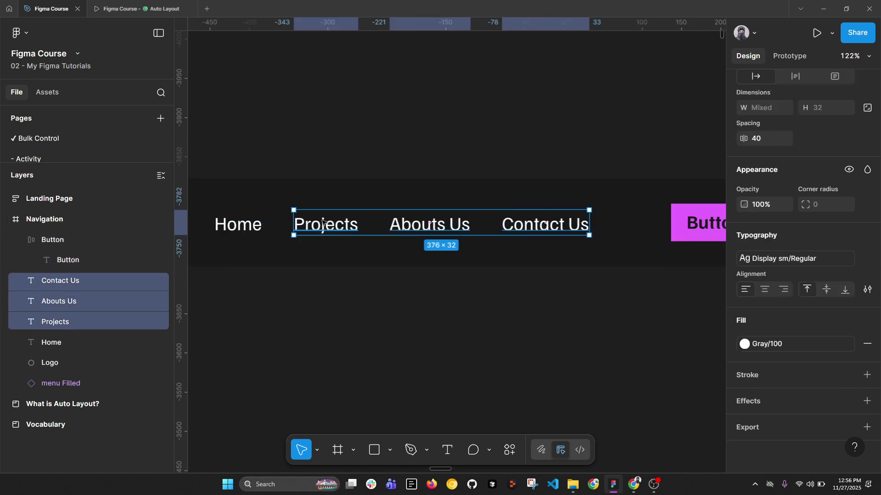
{"action": "left_click", "coordinate": [240, 227], "text": "shift"}
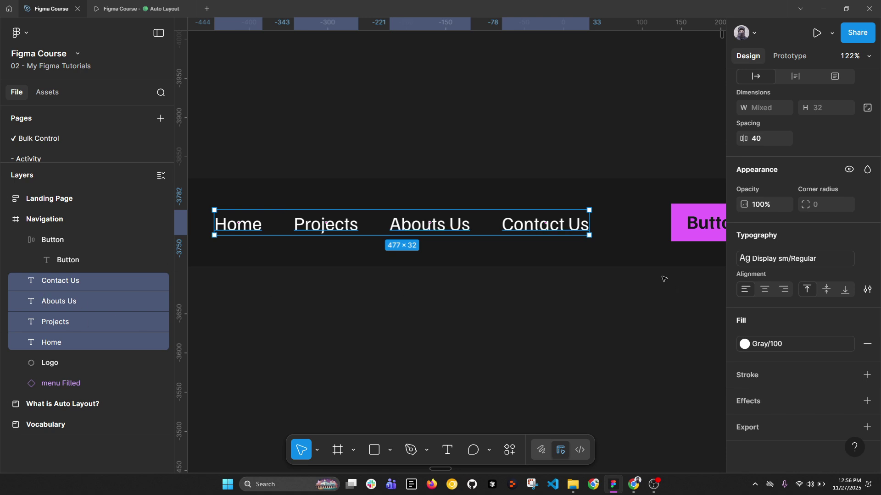
{"action": "scroll", "coordinate": [753, 194], "scroll_direction": "up", "scroll_amount": 2}
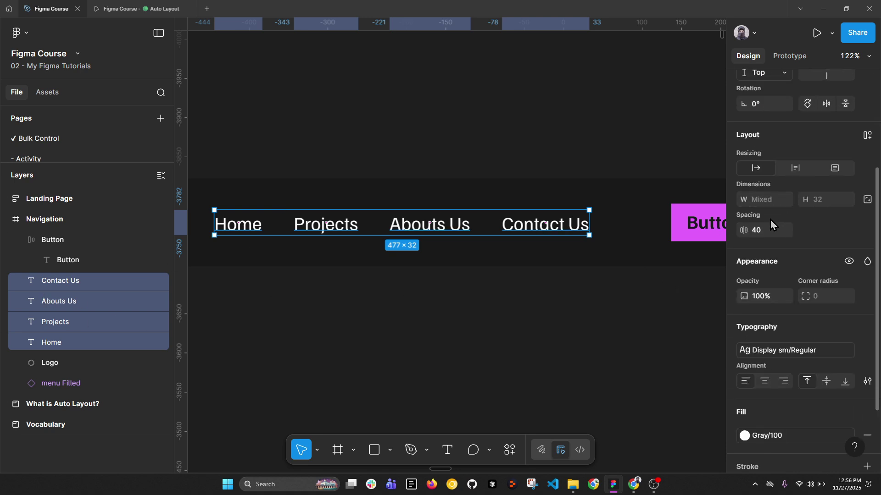
{"action": "key", "text": "alt"}
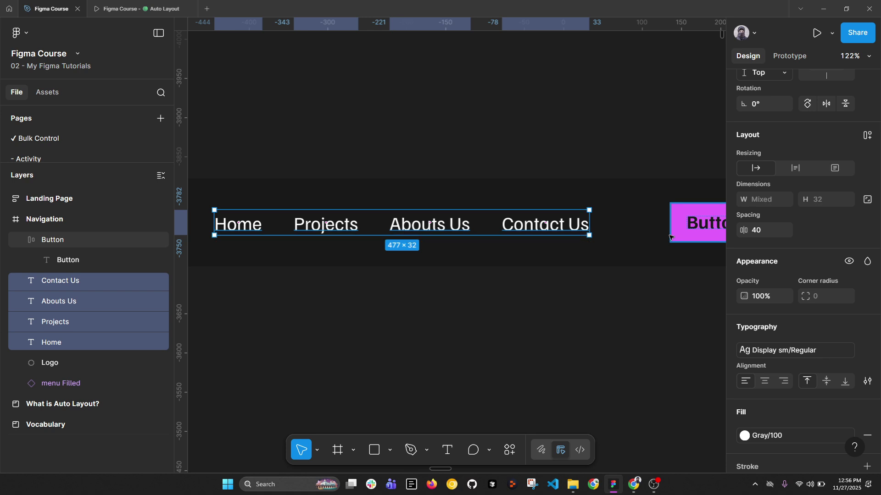
{"action": "key", "text": "Right"}
{"action": "key", "text": "Right"}
{"action": "key", "text": "Right"}
{"action": "key", "text": "Right"}
{"action": "key", "text": "Right"}
{"action": "key", "text": "Right"}
{"action": "key", "text": "Right"}
{"action": "key", "text": "Right"}
{"action": "key", "text": "Right"}
{"action": "key", "text": "Right"}
{"action": "key", "text": "Right"}
{"action": "key", "text": "Right"}
{"action": "key", "text": "Right"}
{"action": "key", "text": "Right"}
{"action": "key", "text": "Right"}
{"action": "key", "text": "Right"}
{"action": "key", "text": "Right"}
{"action": "key", "text": "Right"}
{"action": "key", "text": "Right"}
{"action": "key", "text": "Right"}
{"action": "key", "text": "Right"}
{"action": "key", "text": "Right"}
{"action": "key", "text": "Right"}
{"action": "key", "text": "Right"}
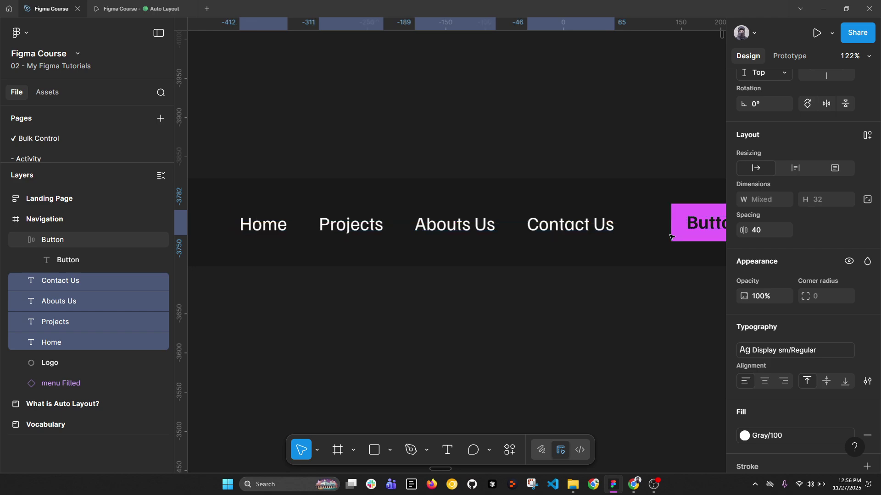
- Move the menu icon and Logo together 8 px right, so the icon sits 32 px from the Navigation frame's left edge
{"action": "scroll", "coordinate": [649, 223], "scroll_direction": "down", "scroll_amount": 5}
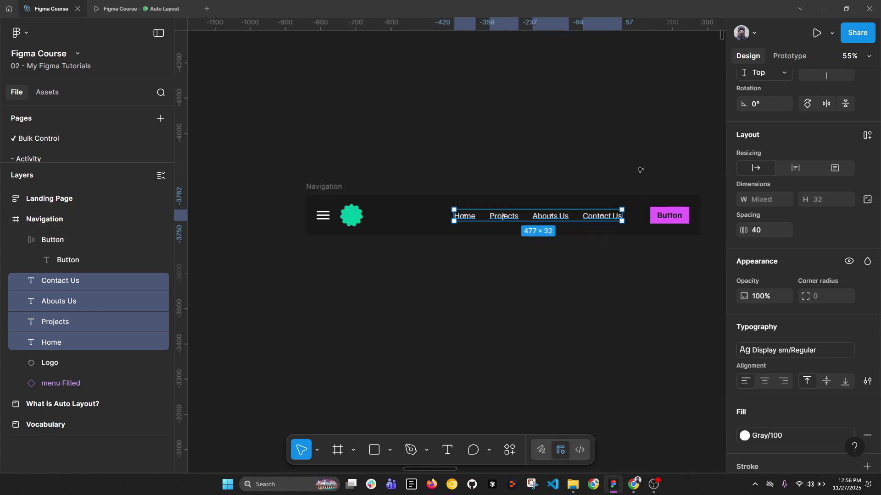
{"action": "scroll", "coordinate": [349, 217], "scroll_direction": "up", "scroll_amount": 5}
{"action": "left_click", "coordinate": [348, 217]}
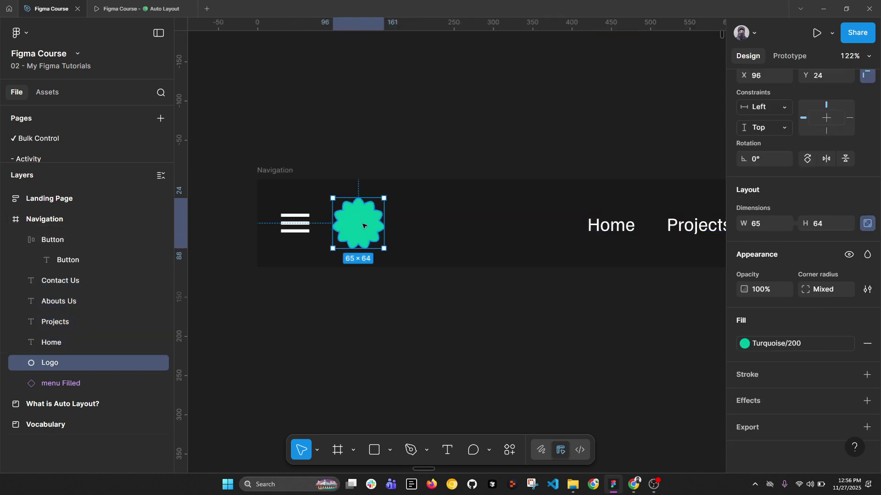
{"action": "left_click", "coordinate": [308, 226]}
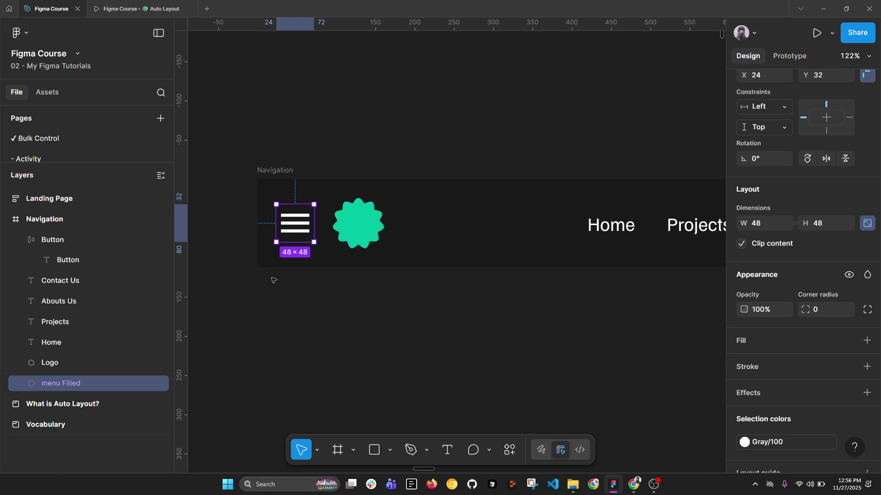
{"action": "key", "text": "alt"}
{"action": "left_click", "coordinate": [358, 238], "text": "shift"}
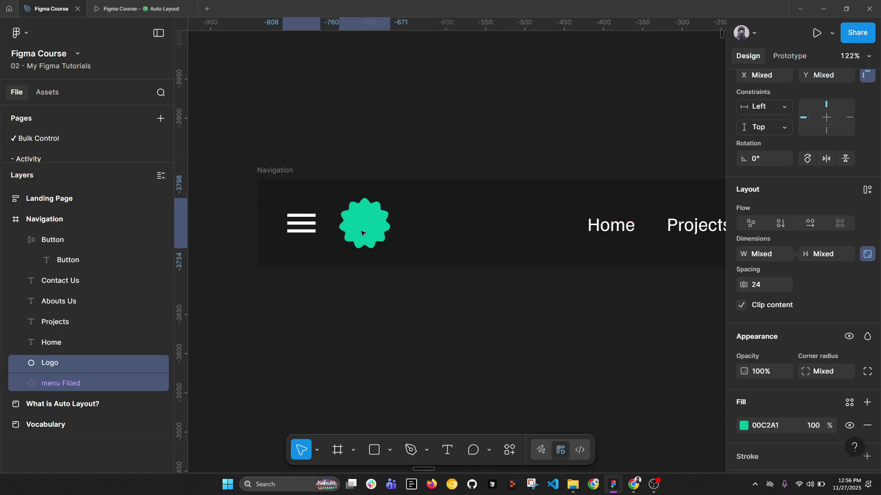
{"action": "scroll", "coordinate": [353, 197], "scroll_direction": "down", "scroll_amount": 5}
{"action": "left_click", "coordinate": [481, 177]}
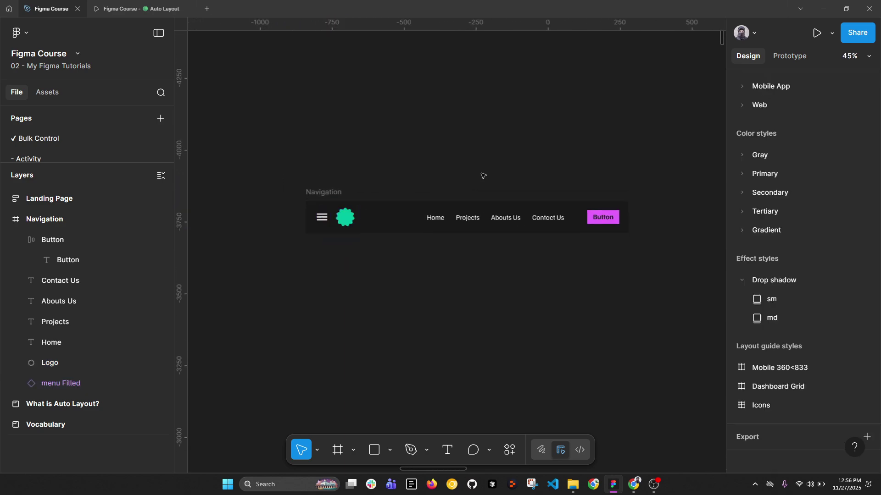
{"action": "scroll", "coordinate": [482, 177], "scroll_direction": "up", "scroll_amount": 2}
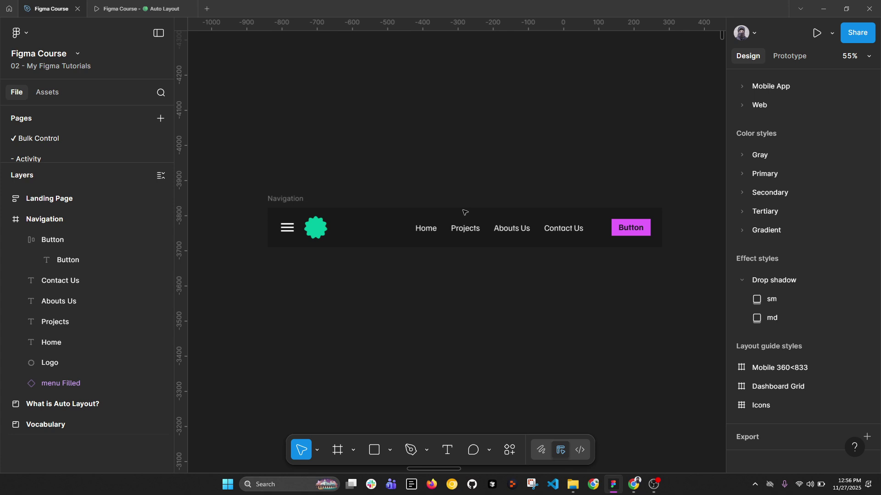
{"action": "left_click", "coordinate": [314, 227]}
{"action": "left_click", "coordinate": [288, 228], "text": "shift"}
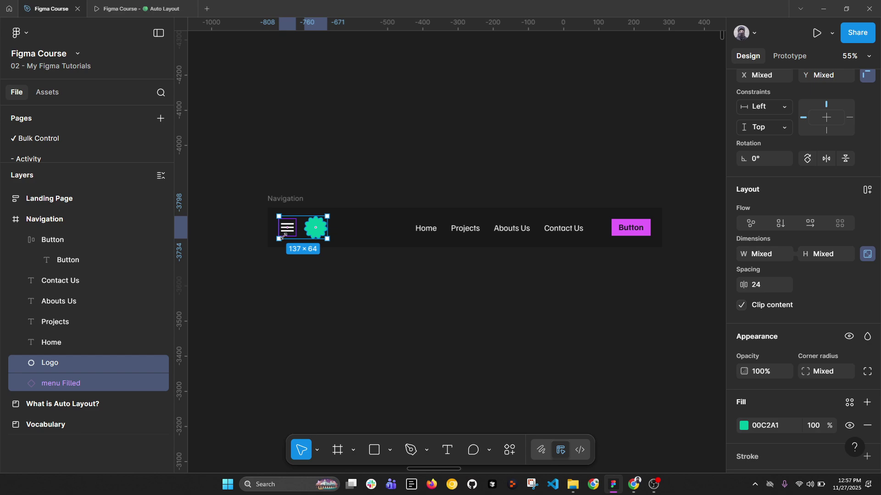
{"action": "left_click", "coordinate": [573, 230]}
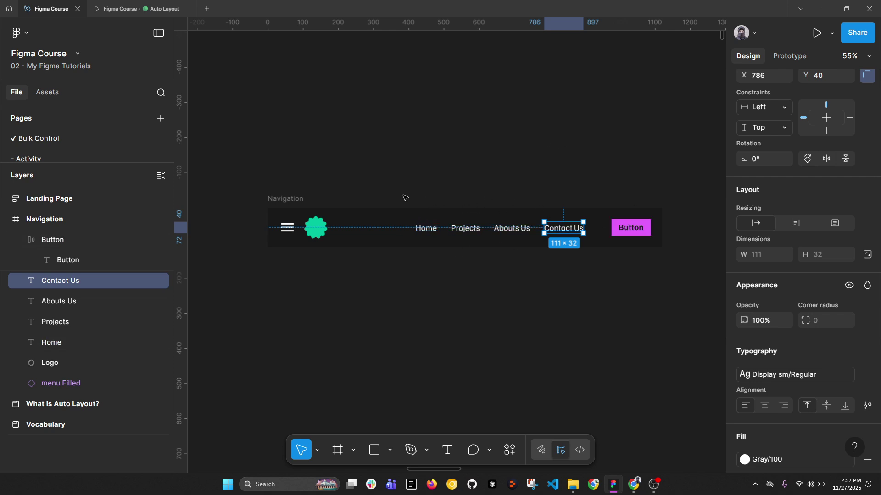
- Nudge the four navigation links together to the right until Contact Us is 40 px from the Button
{"action": "left_click_drag", "start_coordinate": [401, 194], "coordinate": [595, 245]}
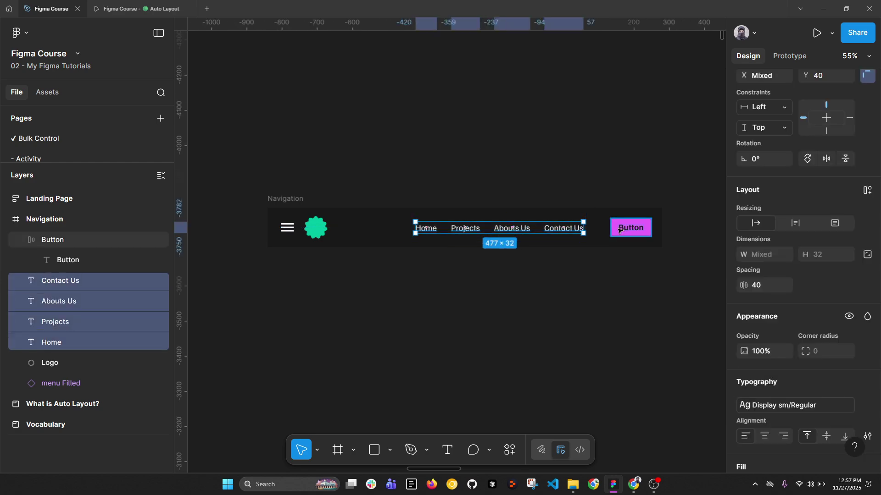
{"action": "key", "text": "Right"}
{"action": "key", "text": "Right"}
{"action": "key", "text": "Right"}
{"action": "key", "text": "Right"}
{"action": "key", "text": "Right"}
{"action": "key", "text": "Right"}
{"action": "key", "text": "Right"}
{"action": "key", "text": "Right"}
{"action": "key", "text": "Right"}
{"action": "key", "text": "Right"}
{"action": "key", "text": "Right"}
{"action": "key", "text": "Right"}
{"action": "key", "text": "Right"}
{"action": "key", "text": "Right"}
{"action": "key", "text": "Right"}
{"action": "key", "text": "Right"}
{"action": "key", "text": "Right"}
{"action": "key", "text": "Right"}
{"action": "key", "text": "Right"}
{"action": "key", "text": "Right"}
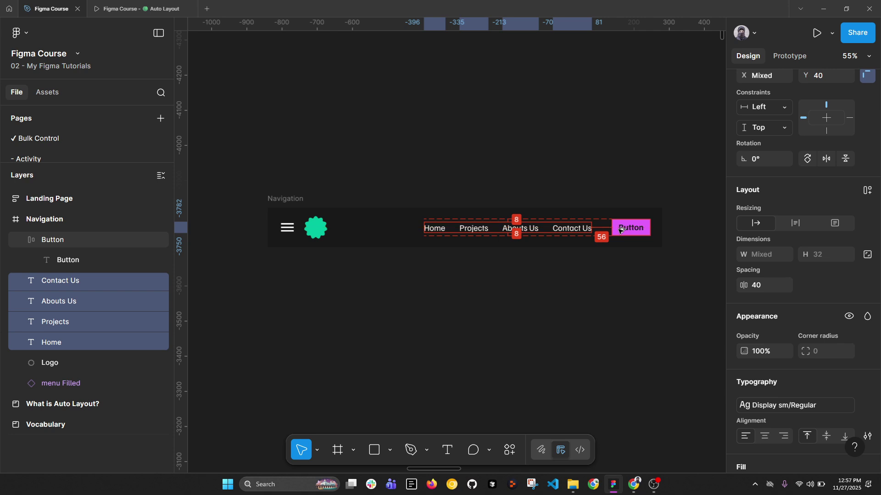
{"action": "key", "text": "Right"}
{"action": "key", "text": "Right"}
{"action": "key", "text": "Right"}
{"action": "key", "text": "Right"}
{"action": "key", "text": "Right"}
{"action": "key", "text": "Right"}
{"action": "key", "text": "Right"}
{"action": "key", "text": "Right"}
{"action": "key", "text": "Right"}
{"action": "key", "text": "Right"}
{"action": "key", "text": "Right"}
{"action": "key", "text": "Right"}
{"action": "key", "text": "Right"}
{"action": "key", "text": "Right"}
{"action": "key", "text": "Right"}
{"action": "key", "text": "Right"}
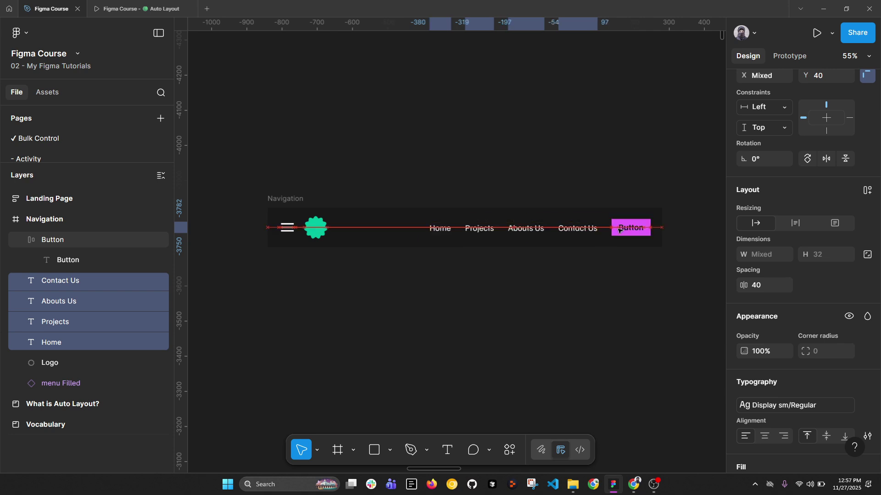
{"action": "left_click", "coordinate": [336, 196]}
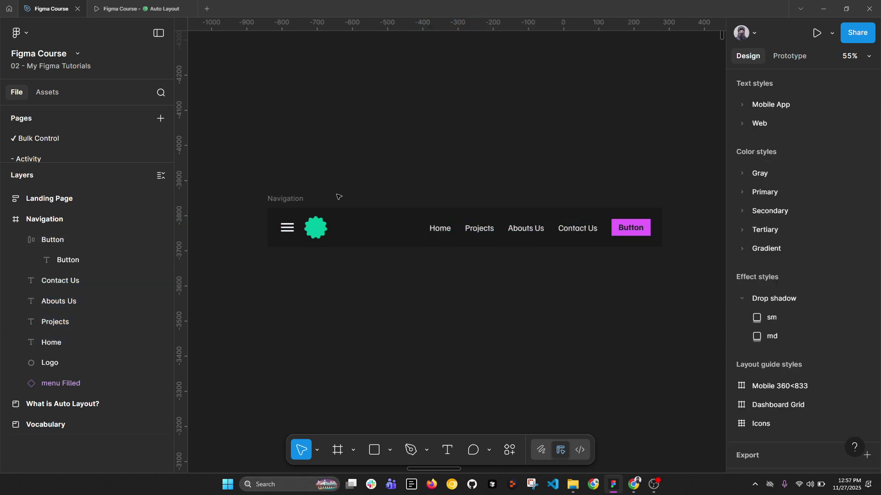
- Duplicate the Navigation frame directly below the original
{"action": "left_click", "coordinate": [295, 199]}
{"action": "key", "text": "ctrl+d"}
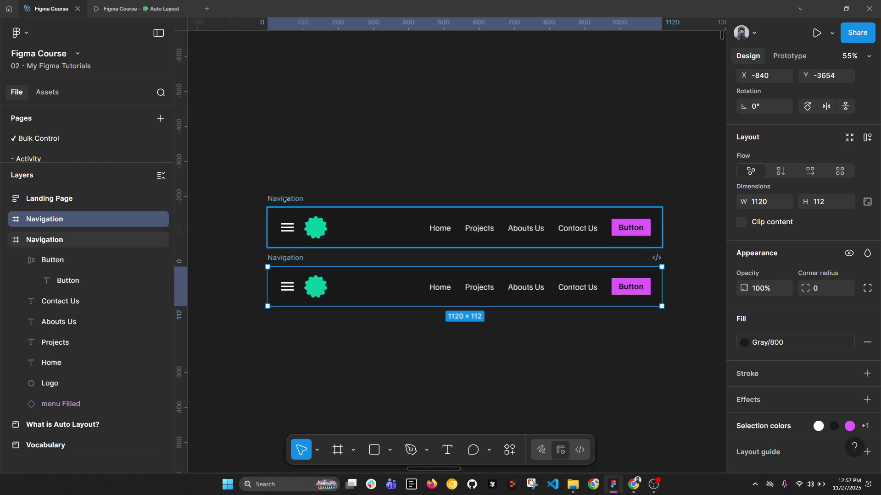
- Try auto layout on the whole original Navigation frame, and delete that frame
{"action": "left_click", "coordinate": [284, 199]}
{"action": "key", "text": "shift+a"}
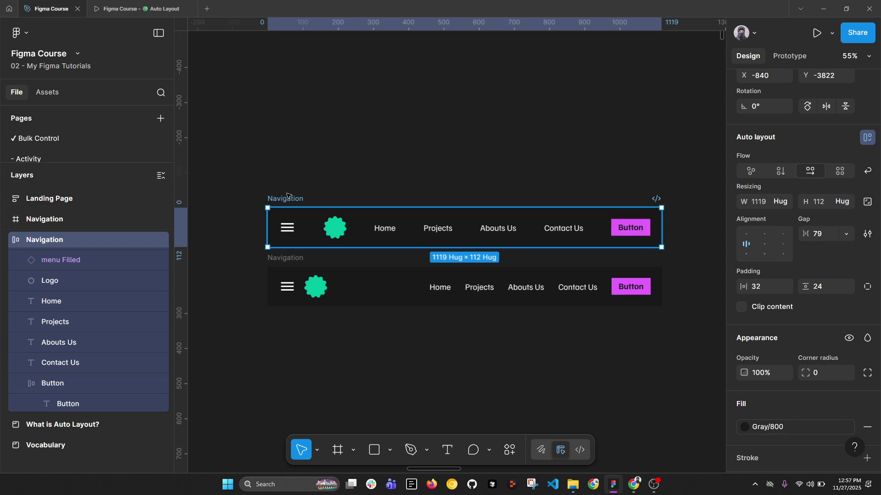
{"action": "key", "text": "Delete"}
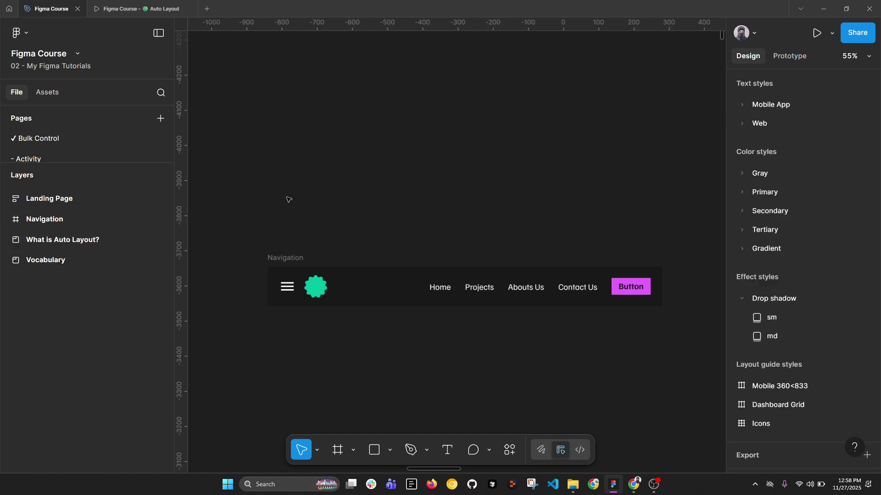
- Wrap the Home, Projects, Abouts Us and Contact Us links in the Navigation frame together in an auto layout frame
{"action": "left_click", "coordinate": [302, 260]}
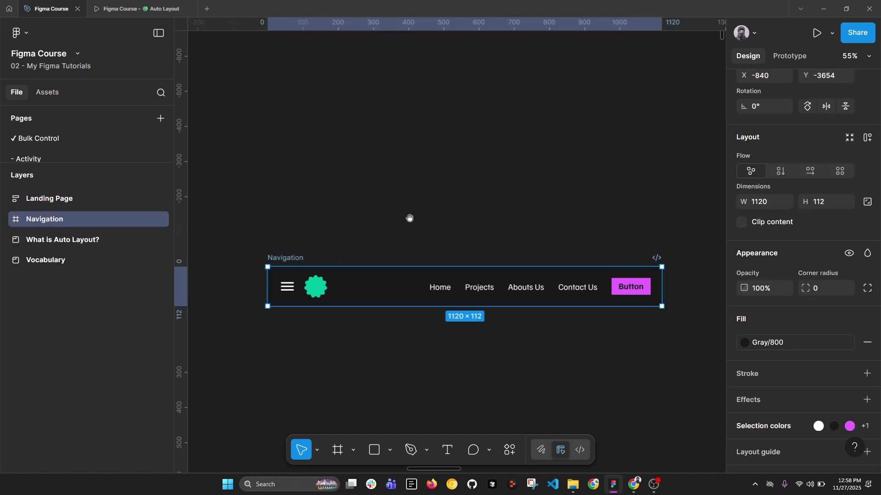
{"action": "scroll", "coordinate": [409, 218], "scroll_direction": "down", "scroll_amount": 2}
{"action": "scroll", "coordinate": [468, 232], "scroll_direction": "up", "scroll_amount": 2}
{"action": "scroll", "coordinate": [468, 233], "scroll_direction": "down", "scroll_amount": 2}
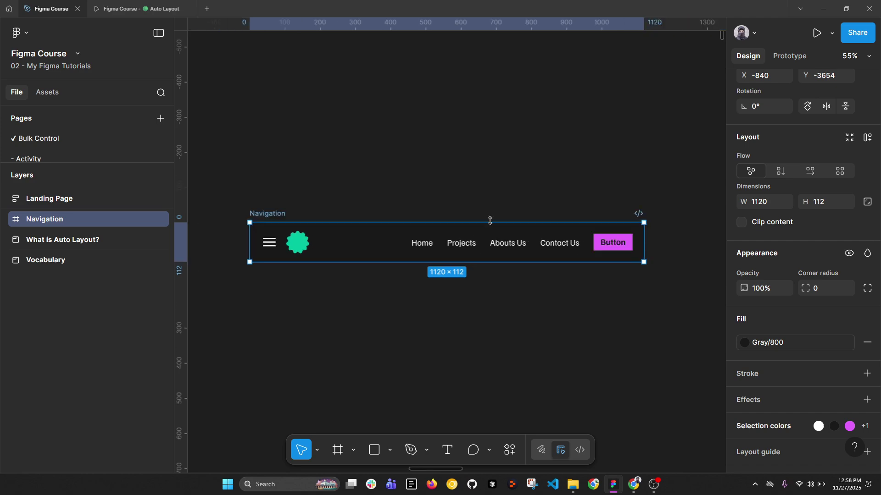
{"action": "scroll", "coordinate": [487, 206], "scroll_direction": "down", "scroll_amount": 1}
{"action": "left_click", "coordinate": [467, 236], "text": "shift"}
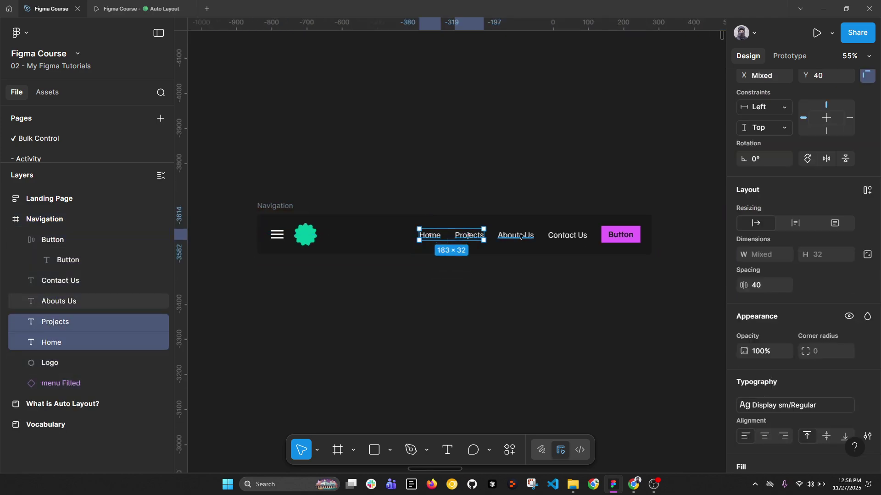
{"action": "left_click", "coordinate": [516, 235], "text": "shift"}
{"action": "left_click", "coordinate": [568, 235], "text": "shift"}
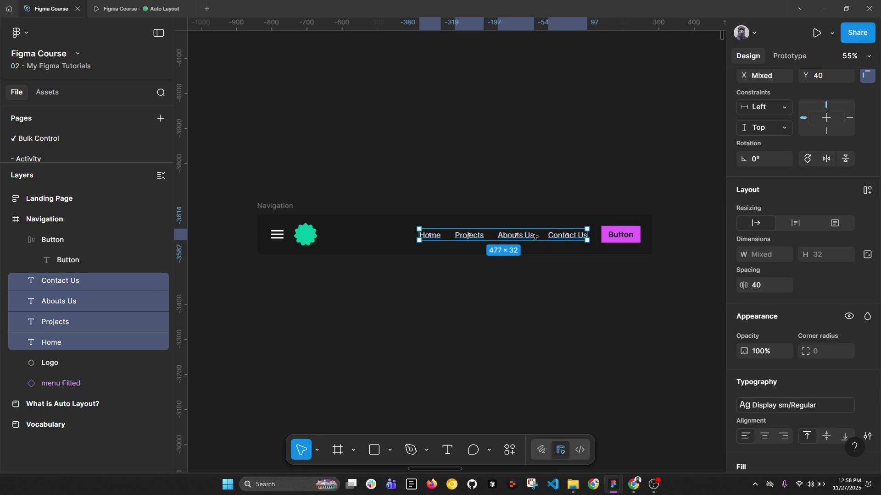
{"action": "left_click", "coordinate": [867, 190]}
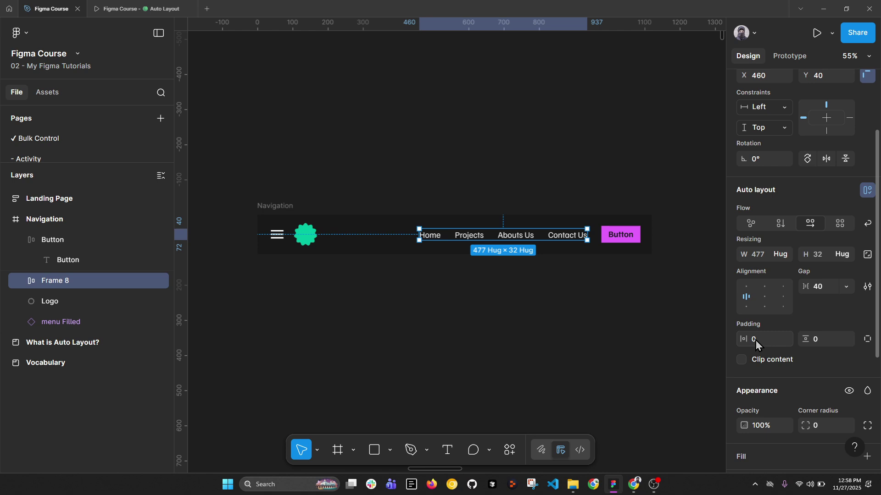
- Rename the new auto layout frame holding the four links to "Navigational Items"
{"action": "double_click", "coordinate": [62, 283]}
{"action": "type", "text": "Navigat"}
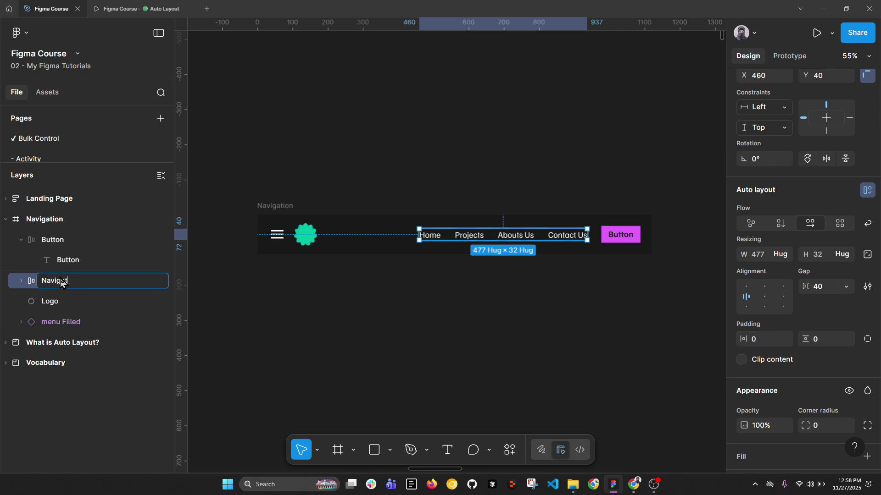
{"action": "type", "text": "ional Items"}
{"action": "key", "text": "Return"}
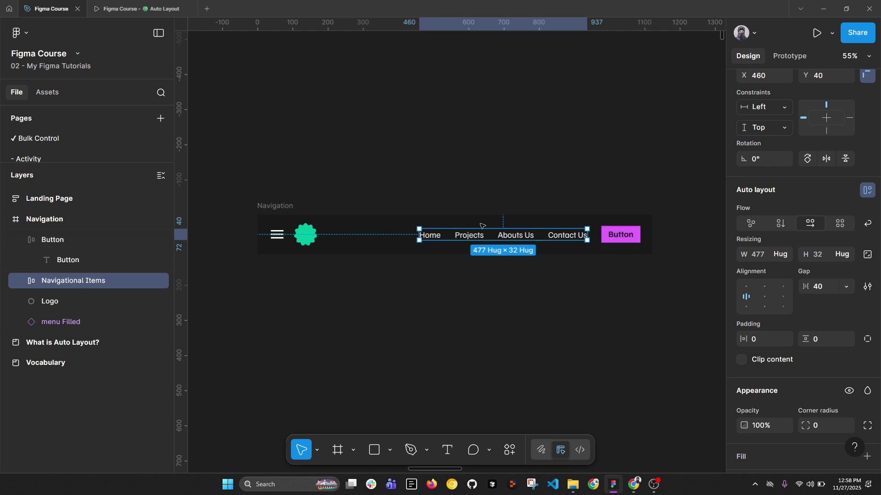
- Wrap Navigational Items and the Button in an auto layout frame, and rename it "Trailing Items"
{"action": "left_click", "coordinate": [602, 240], "text": "shift"}
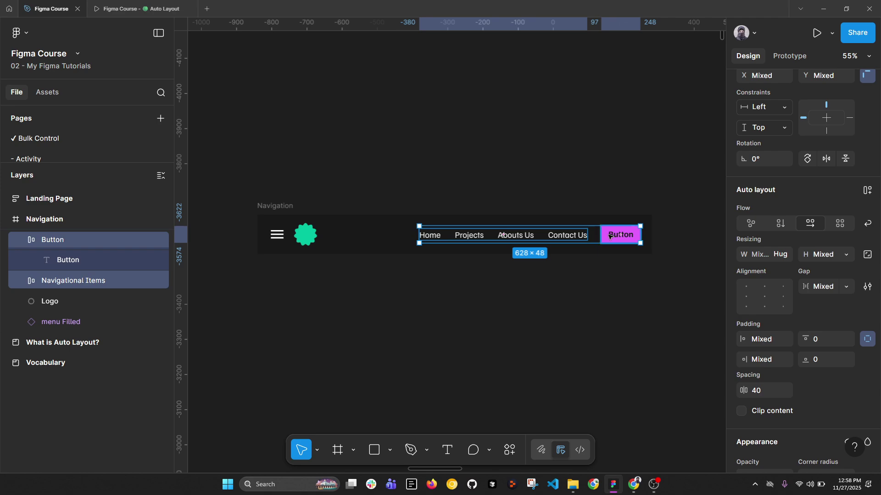
{"action": "key", "text": "shift+a"}
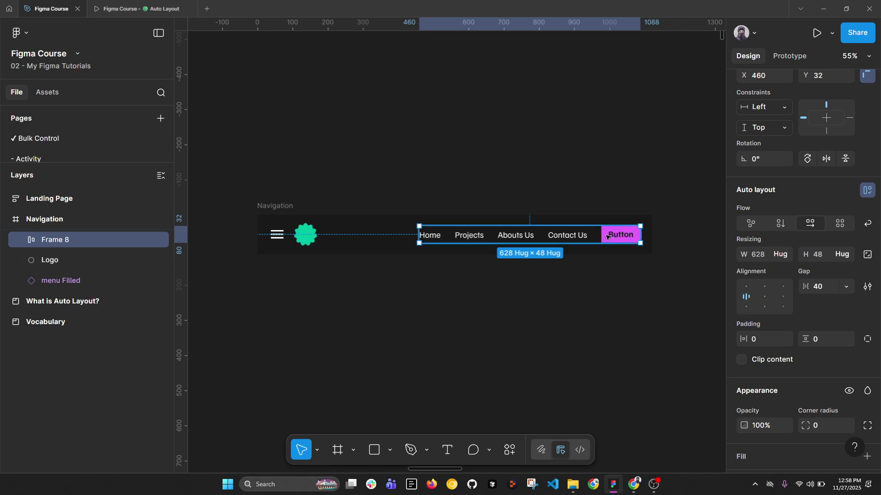
{"action": "double_click", "coordinate": [70, 244]}
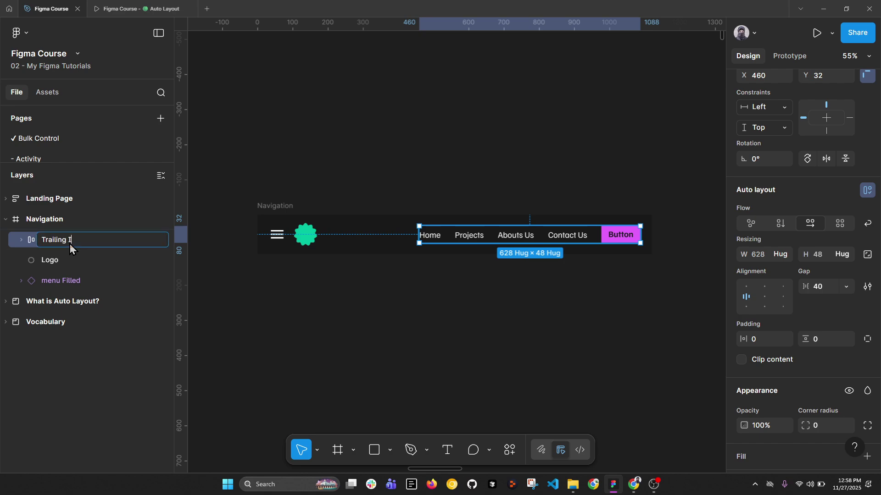
{"action": "type", "text": "Trailing Items"}
{"action": "key", "text": "Return"}
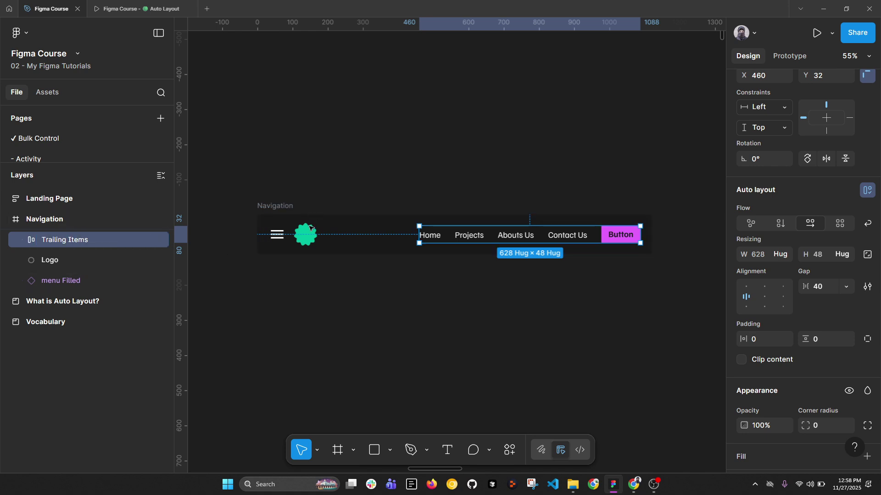
- Wrap the menu icon and Logo in an auto layout frame renamed "Leading Items", and collapse the layers
{"action": "key", "text": "Tab"}
{"action": "left_click", "coordinate": [283, 236], "text": "shift"}
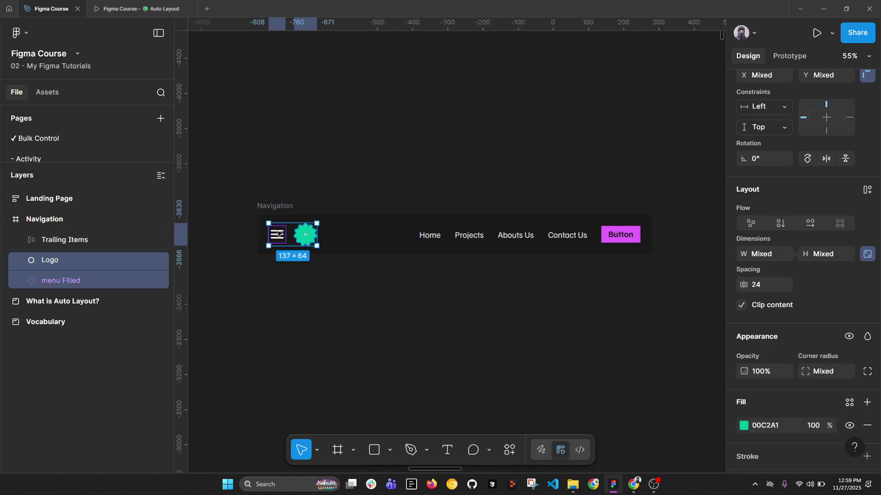
{"action": "key", "text": "shift+a"}
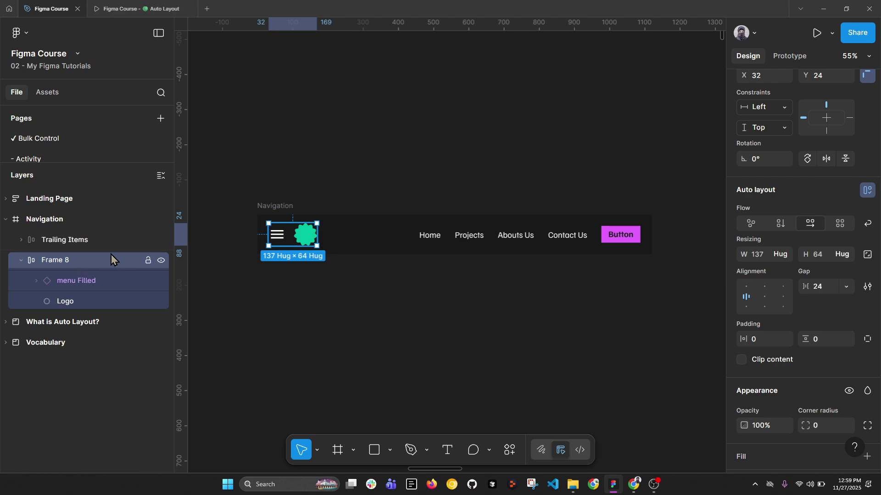
{"action": "double_click", "coordinate": [86, 260]}
{"action": "type", "text": "Leading Items"}
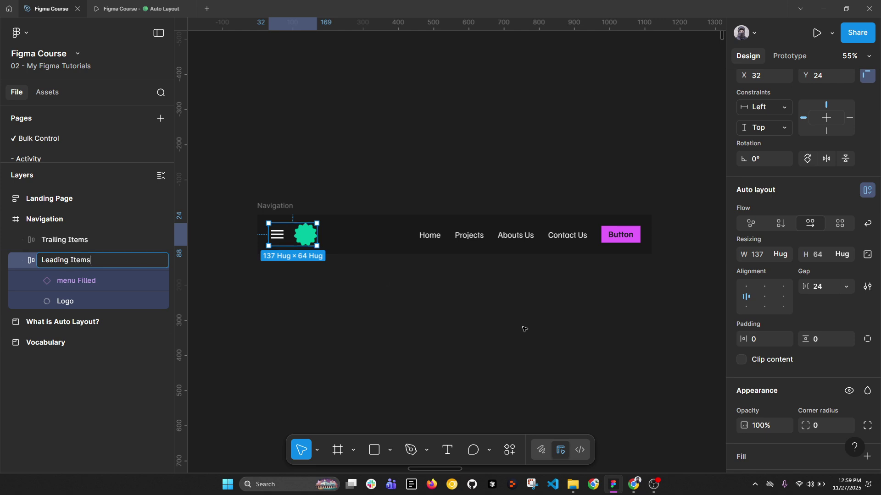
{"action": "key", "text": "Return"}
{"action": "key", "text": "alt+l"}
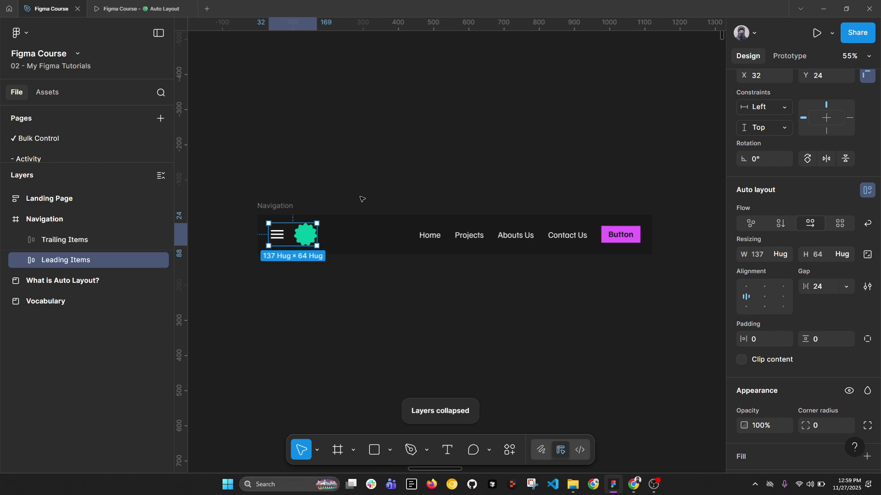
- Check the Leading Items and Trailing Items groups, and apply auto layout to the whole Navigation frame
{"action": "left_click", "coordinate": [272, 210]}
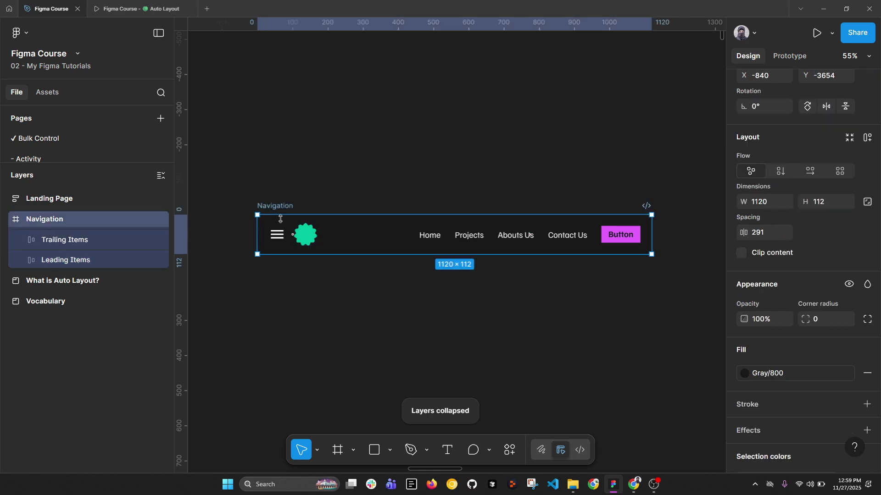
{"action": "left_click", "coordinate": [63, 241]}
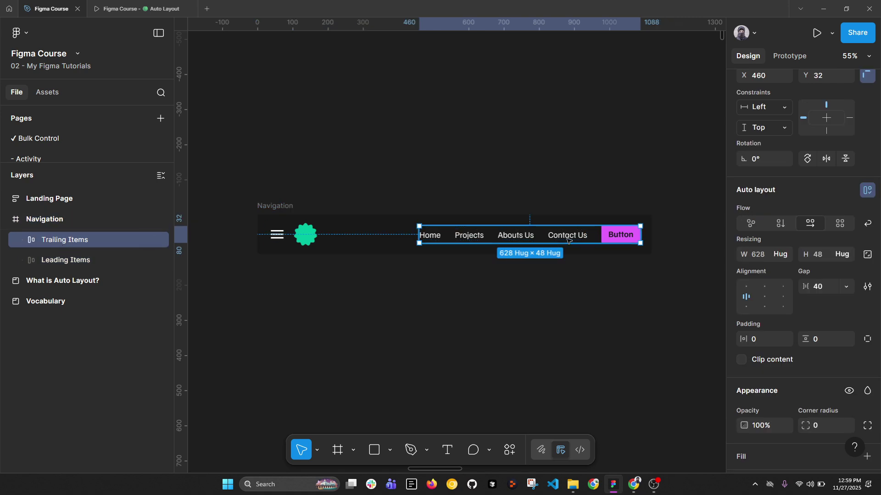
{"action": "left_click", "coordinate": [66, 260]}
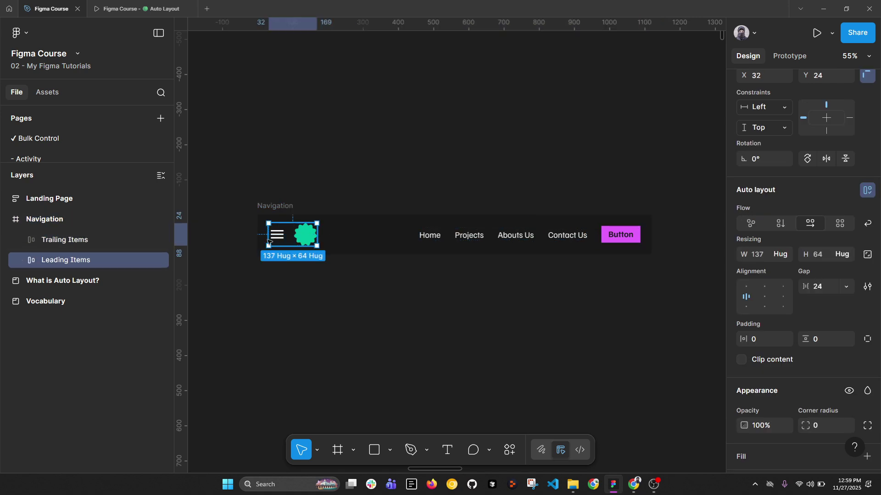
{"action": "left_click", "coordinate": [269, 205]}
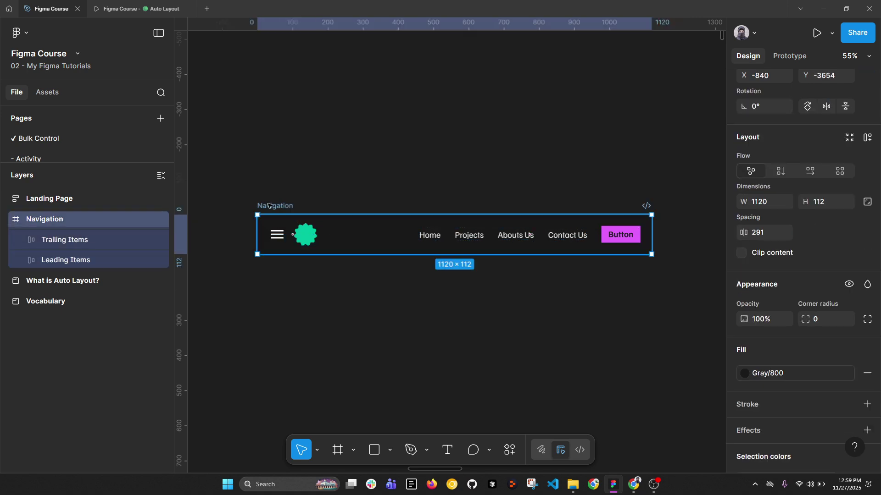
{"action": "left_click", "coordinate": [291, 237]}
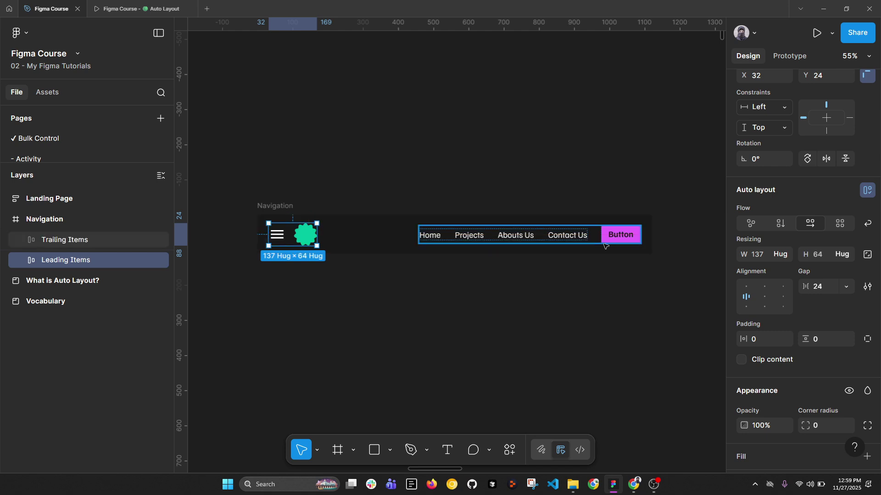
{"action": "left_click", "coordinate": [635, 239]}
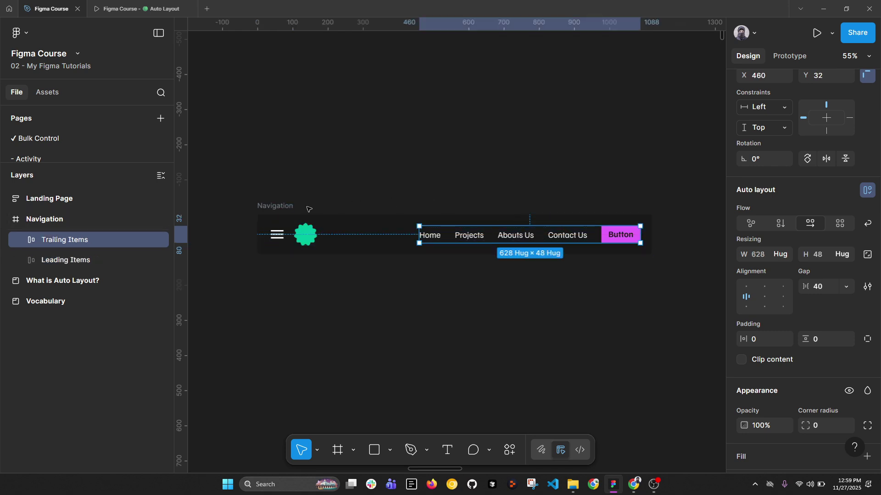
{"action": "left_click", "coordinate": [289, 210]}
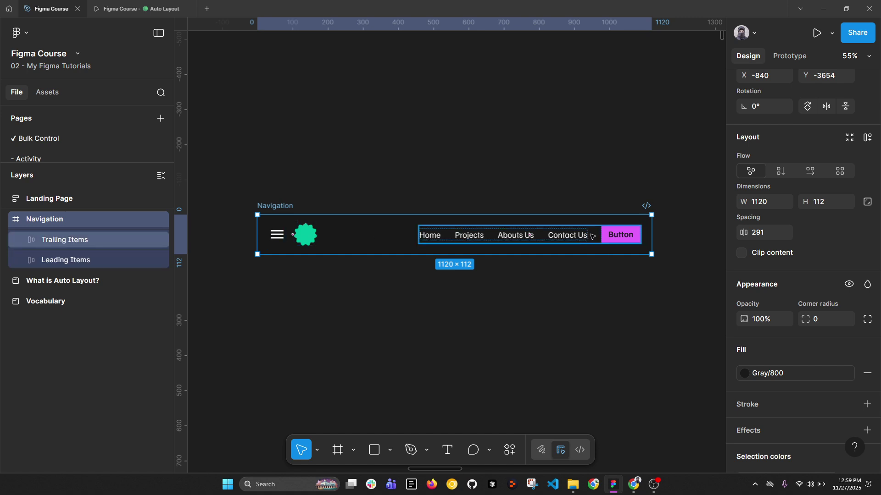
{"action": "key", "text": "shift+a"}
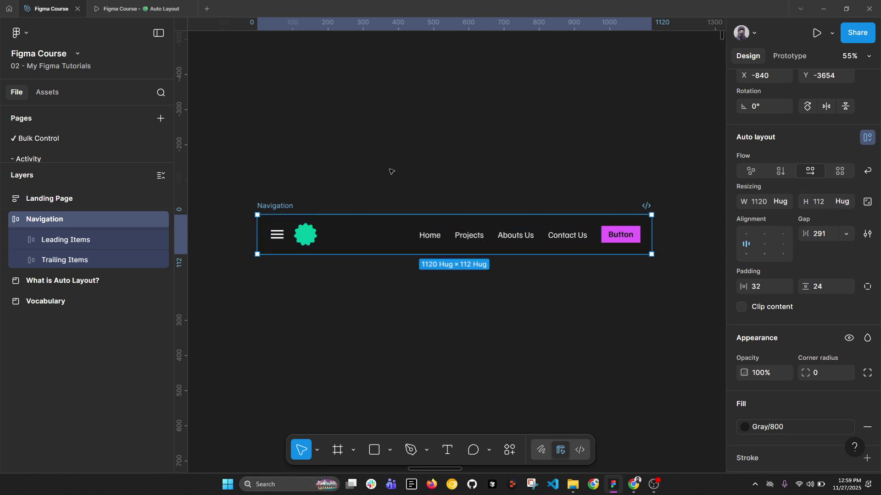
- Try widening the Navigation frame from its right edge, and undo the resize
{"action": "scroll", "coordinate": [374, 212], "scroll_direction": "down", "scroll_amount": 3}
{"action": "key", "text": "Escape"}
{"action": "scroll", "coordinate": [592, 204], "scroll_direction": "left", "scroll_amount": 2}
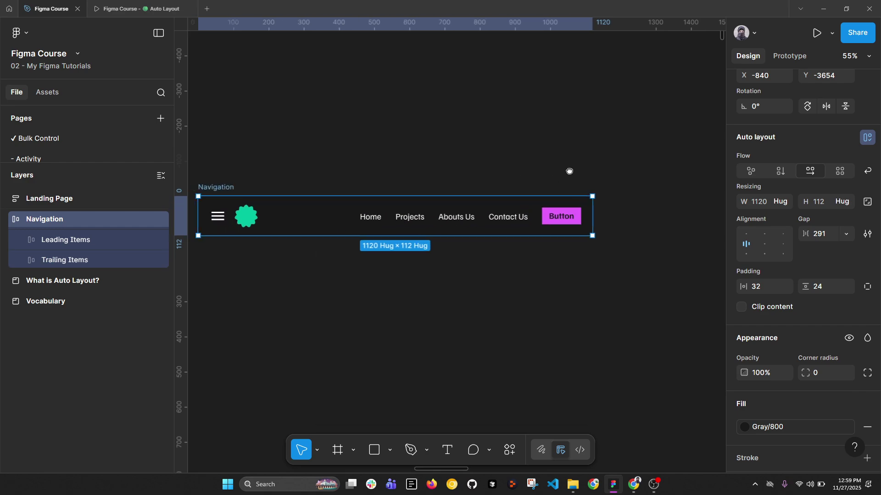
{"action": "scroll", "coordinate": [591, 204], "scroll_direction": "down", "scroll_amount": 3}
{"action": "left_click_drag", "start_coordinate": [592, 204], "coordinate": [655, 204]}
{"action": "key", "text": "ctrl+z"}
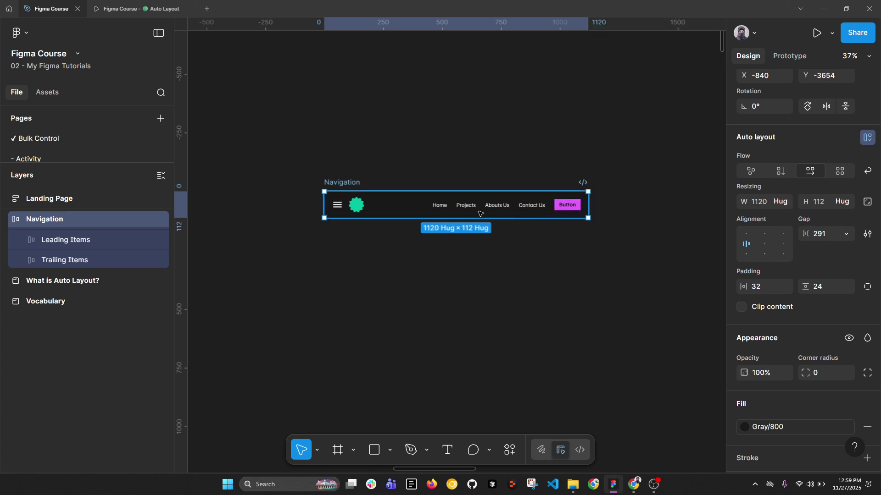
- Set the Navigation frame's auto layout gap to Auto
{"action": "scroll", "coordinate": [482, 211], "scroll_direction": "up", "scroll_amount": 2}
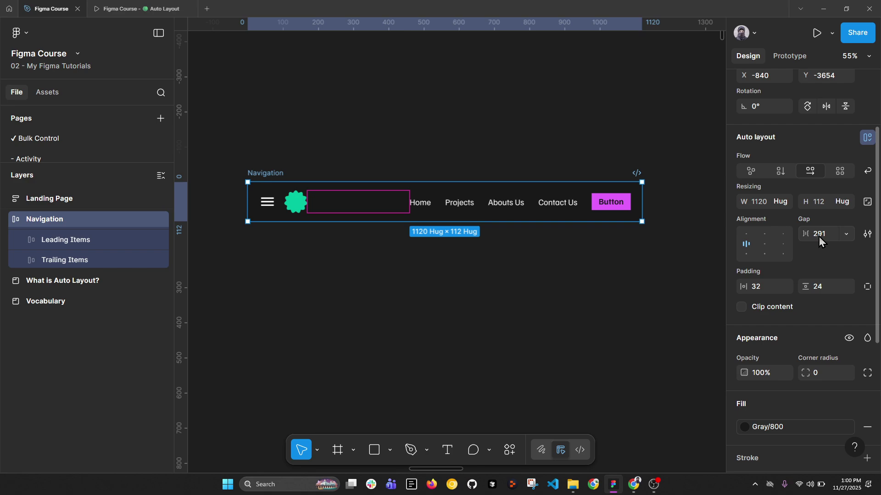
{"action": "left_click", "coordinate": [846, 235]}
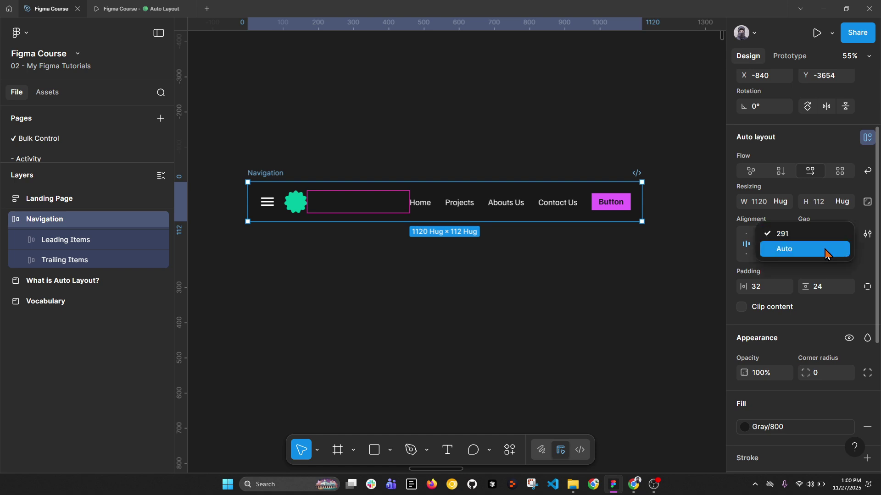
{"action": "key", "text": "Escape"}
{"action": "left_click", "coordinate": [816, 238]}
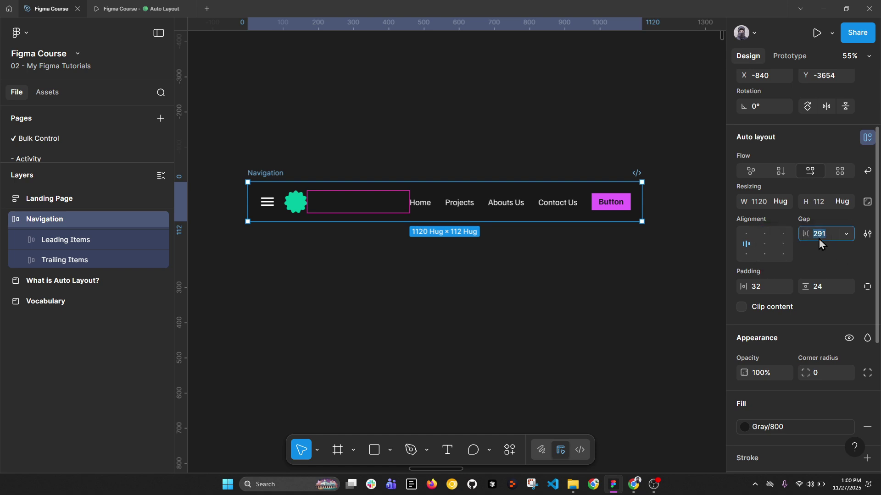
{"action": "left_click", "coordinate": [847, 235]}
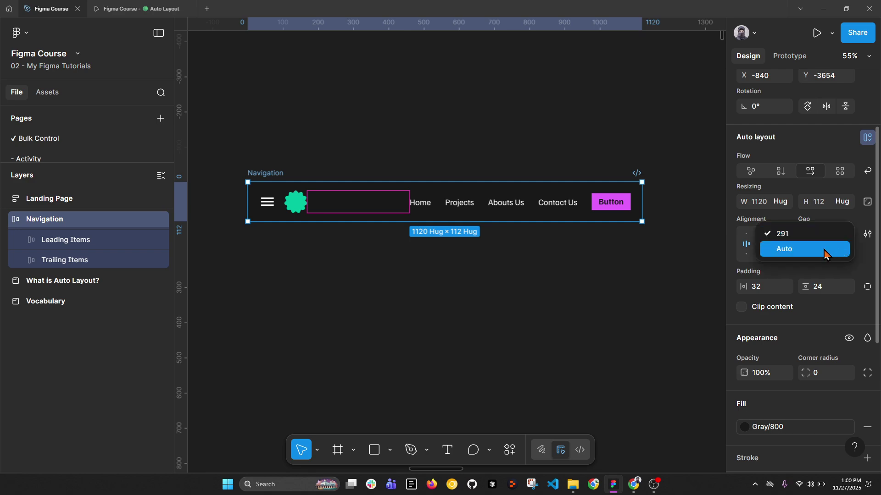
{"action": "left_click", "coordinate": [824, 252]}
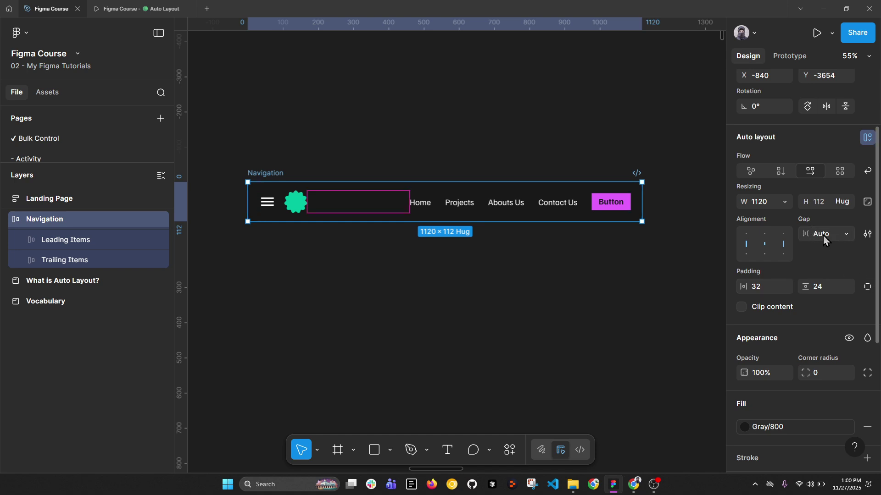
- Resize the Navigation frame to 965 px wide, and open the gap between its two groups for editing
{"action": "scroll", "coordinate": [301, 156], "scroll_direction": "down", "scroll_amount": 3}
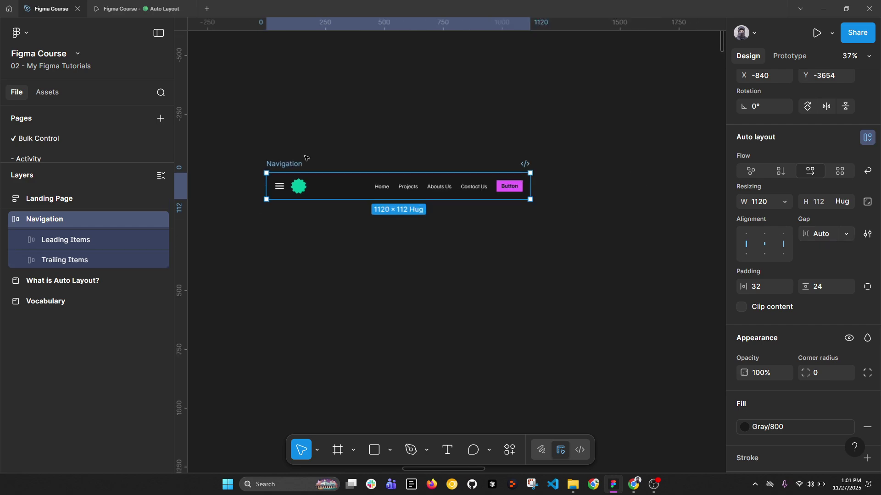
{"action": "scroll", "coordinate": [493, 197], "scroll_direction": "up", "scroll_amount": 2}
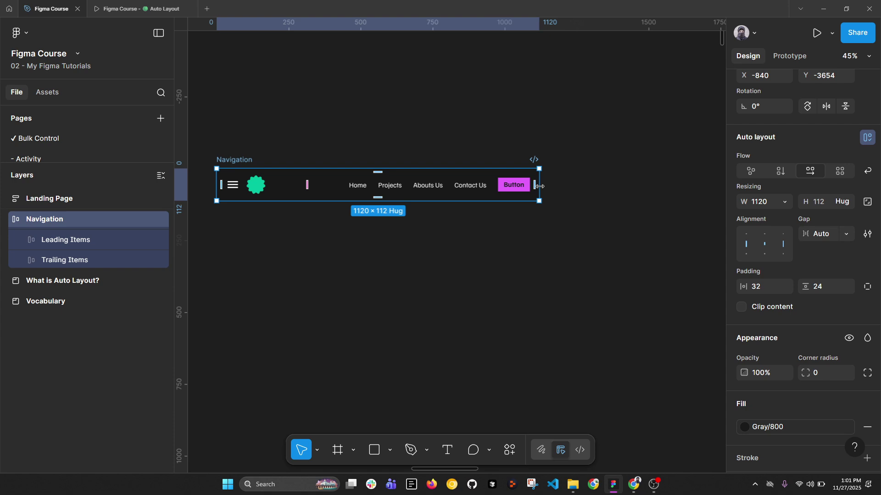
{"action": "mouse_move", "coordinate": [539, 186]}
{"action": "left_mouse_down"}
{"action": "mouse_move", "coordinate": [622, 187]}
{"action": "mouse_move", "coordinate": [509, 189]}
{"action": "mouse_move", "coordinate": [547, 188]}
{"action": "left_mouse_up"}
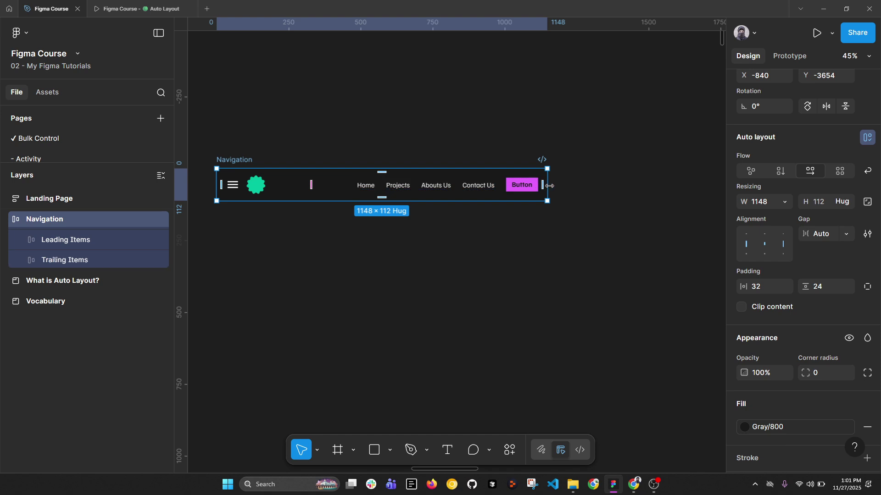
{"action": "left_click_drag", "start_coordinate": [548, 185], "coordinate": [494, 185]}
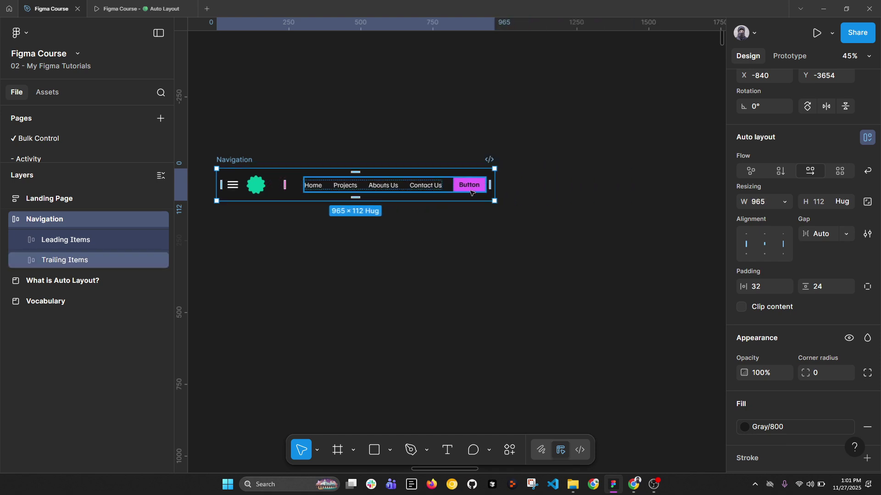
{"action": "left_click", "coordinate": [285, 184]}
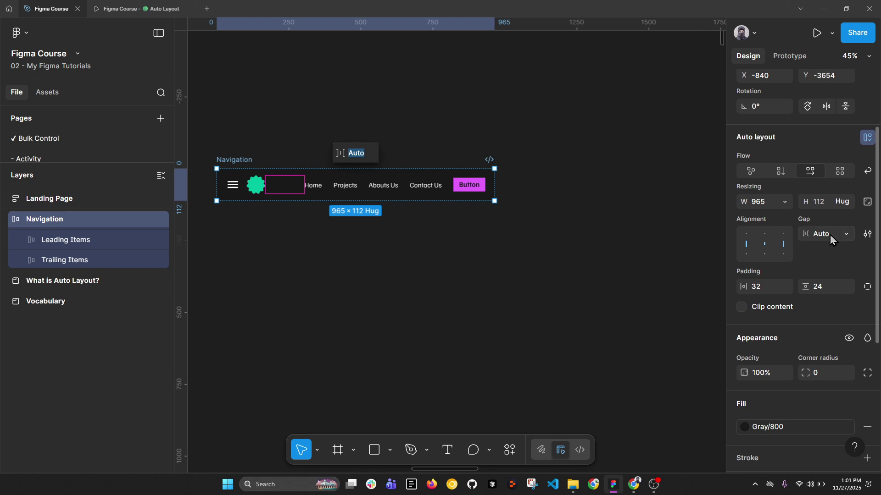
- Inspect the Navigation frame's nested groups: the Button, Navigational Items and Leading Items, ending with the whole frame selected
{"action": "left_click", "coordinate": [234, 162]}
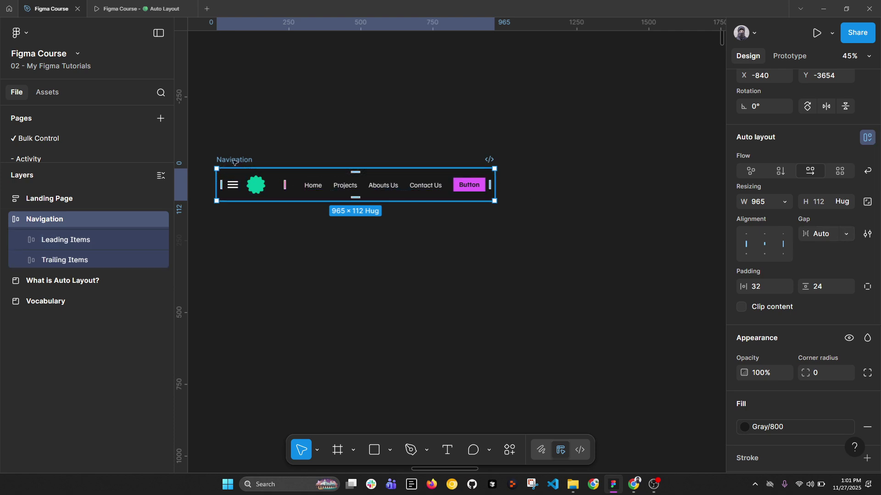
{"action": "left_click", "coordinate": [599, 230]}
{"action": "left_click_drag", "start_coordinate": [435, 249], "coordinate": [500, 248]}
{"action": "scroll", "coordinate": [539, 186], "scroll_direction": "up", "scroll_amount": 3}
{"action": "left_click", "coordinate": [580, 193]}
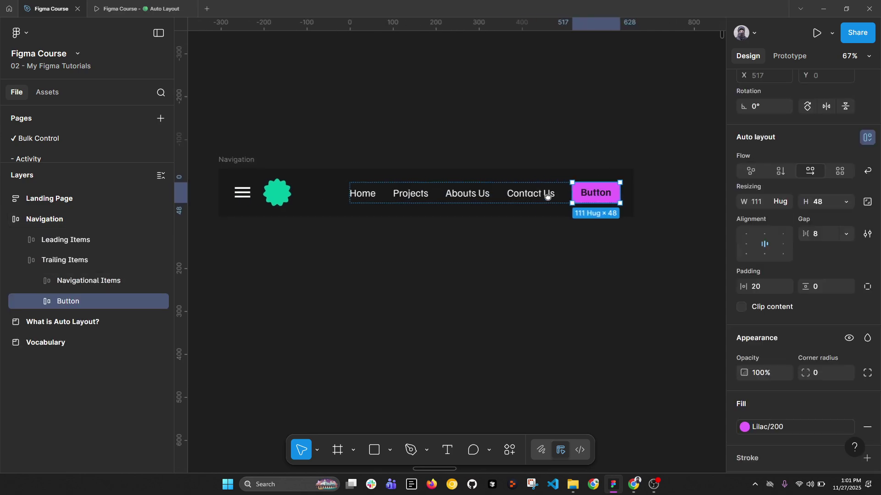
{"action": "left_click_drag", "start_coordinate": [580, 193], "coordinate": [615, 201]}
{"action": "left_click", "coordinate": [542, 199]}
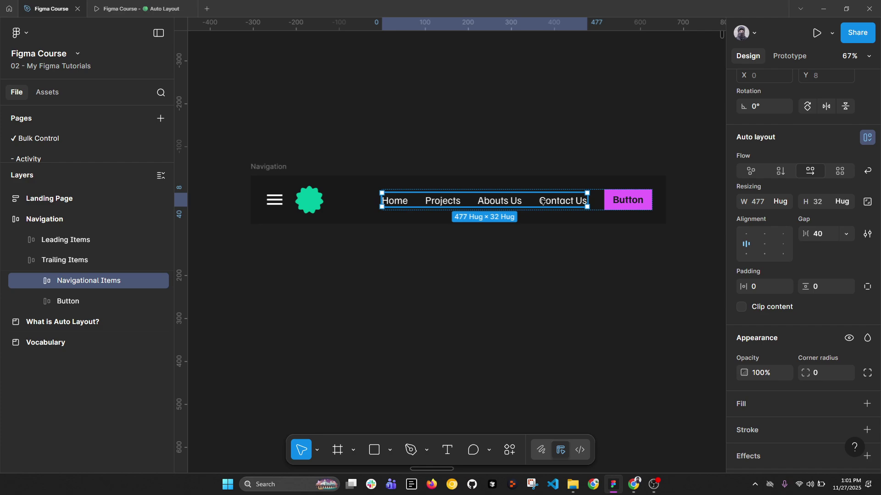
{"action": "left_click", "coordinate": [275, 201]}
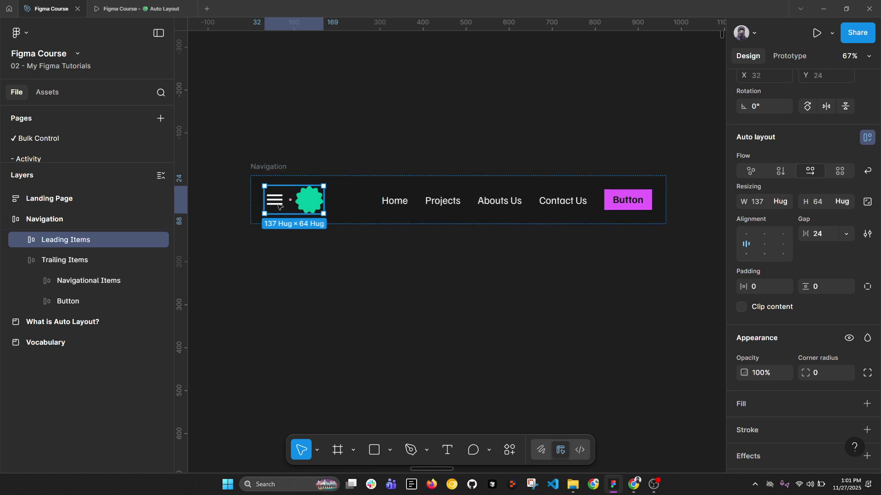
{"action": "left_click", "coordinate": [277, 170]}
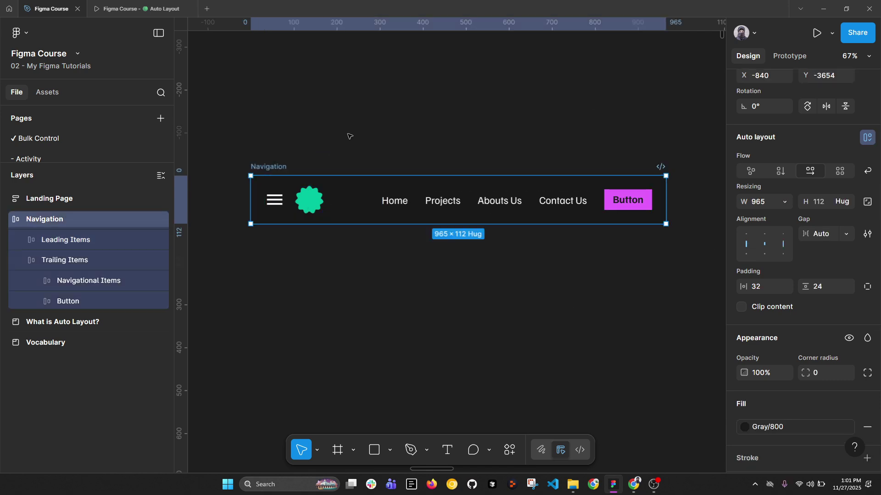
- Copy the navigation bar from the No Auto Layout Problems frame and place it below the rebuilt Navigation frame at X -840, Y -3310
{"action": "scroll", "coordinate": [421, 142], "scroll_direction": "down", "scroll_amount": 6}
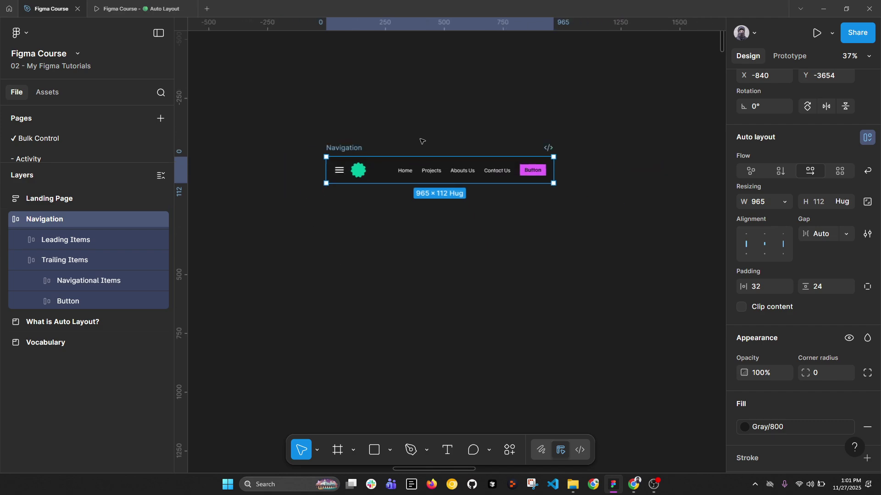
{"action": "left_click_drag", "start_coordinate": [518, 170], "coordinate": [593, 159]}
{"action": "left_click", "coordinate": [313, 327]}
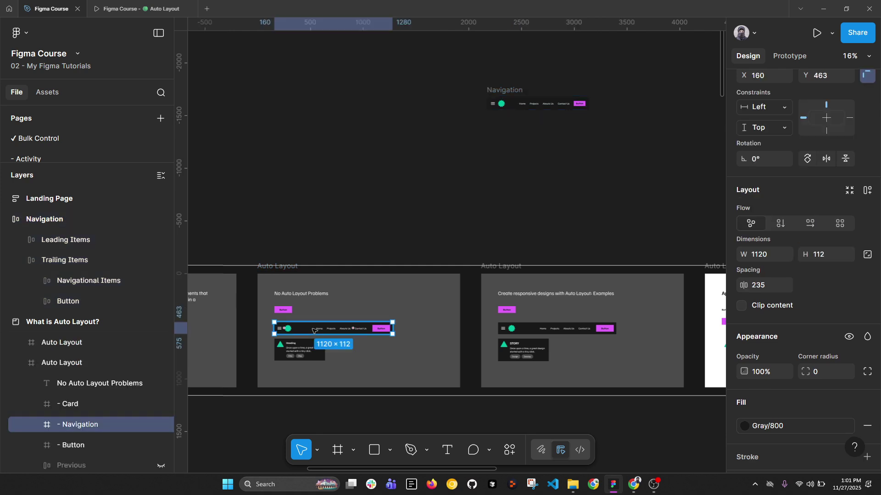
{"action": "left_click_drag", "start_coordinate": [312, 327], "coordinate": [383, 185]}
{"action": "scroll", "coordinate": [532, 133], "scroll_direction": "up", "scroll_amount": 5}
- Ungroup the Nav Items frame inside the copied bar's Trailing frame so its text links sit directly beside the Button
{"action": "left_click", "coordinate": [415, 219]}
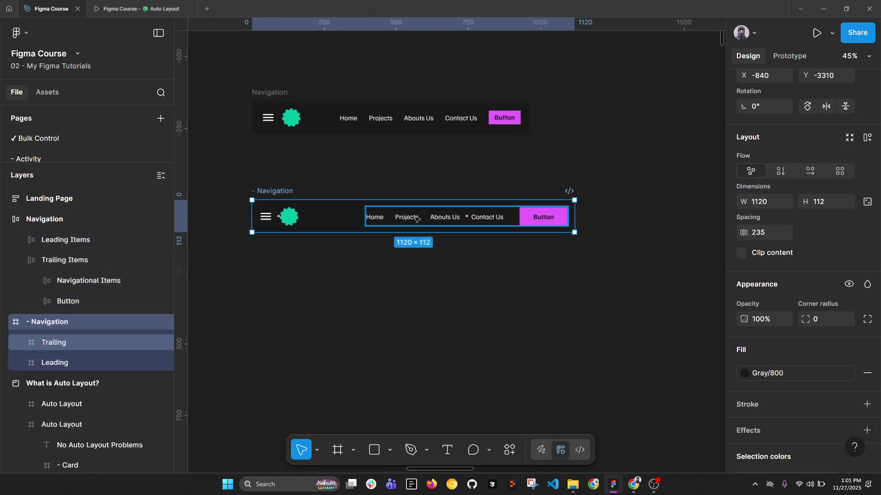
{"action": "double_click", "coordinate": [416, 219]}
{"action": "left_click", "coordinate": [528, 224]}
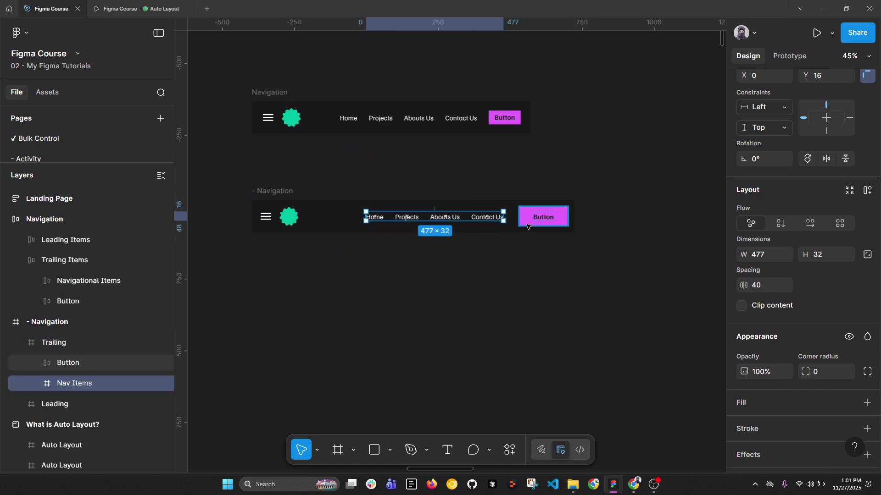
{"action": "key", "text": "ctrl+a"}
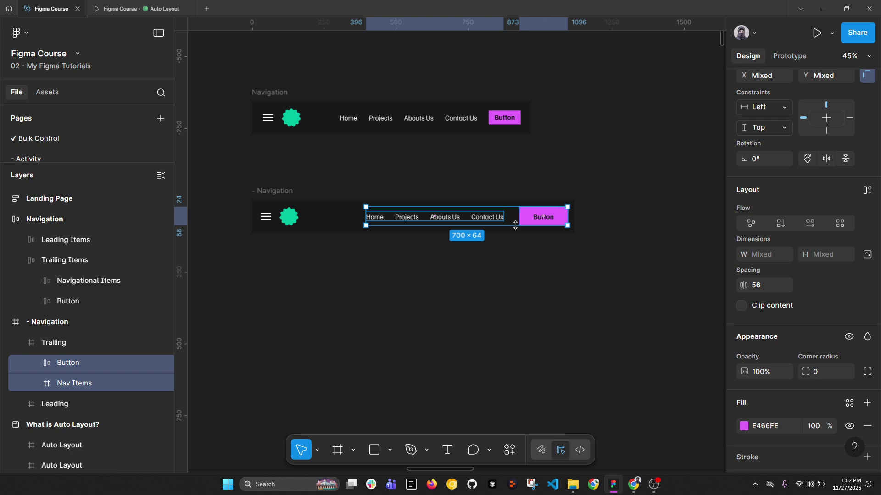
{"action": "key", "text": "Return"}
{"action": "key", "text": "Escape"}
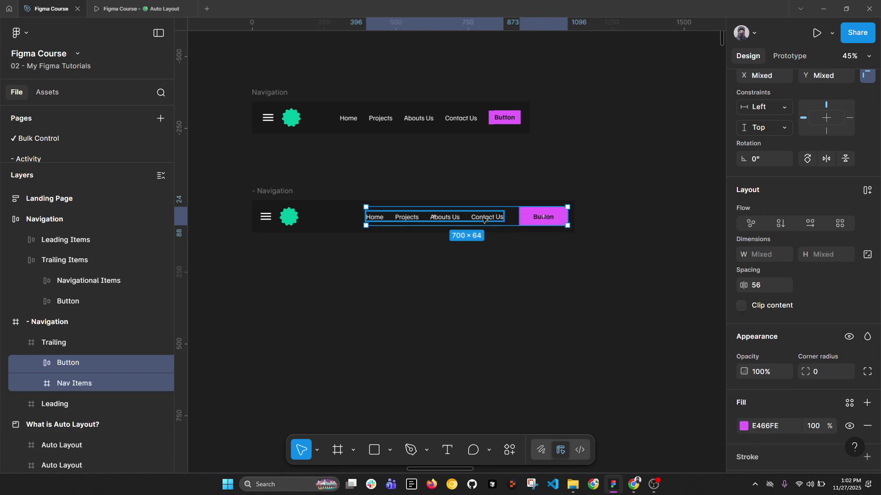
{"action": "left_click", "coordinate": [142, 365], "text": "shift"}
{"action": "key", "text": "Return"}
{"action": "left_click", "coordinate": [78, 364]}
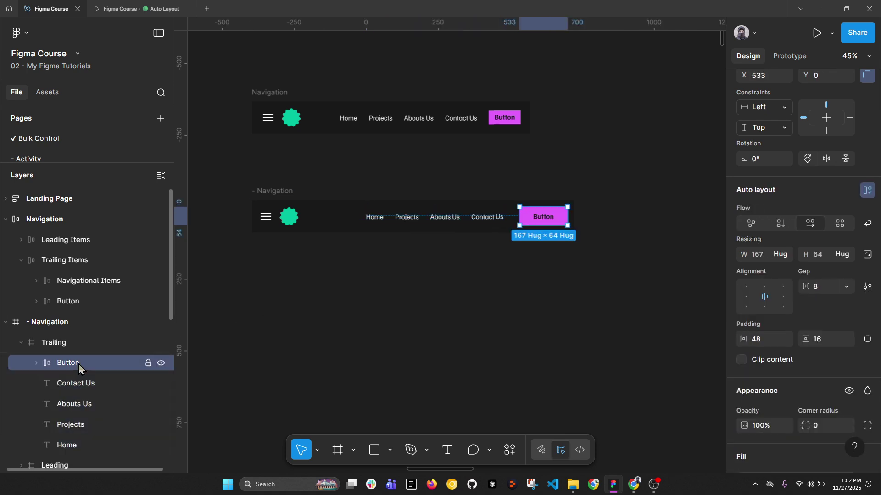
- Check the loose Contact Us and Button layers in the copied bar, and ungroup its Leading frame into Logo and menu icon
{"action": "left_click", "coordinate": [454, 221], "text": "ctrl"}
{"action": "left_click", "coordinate": [479, 218], "text": "ctrl"}
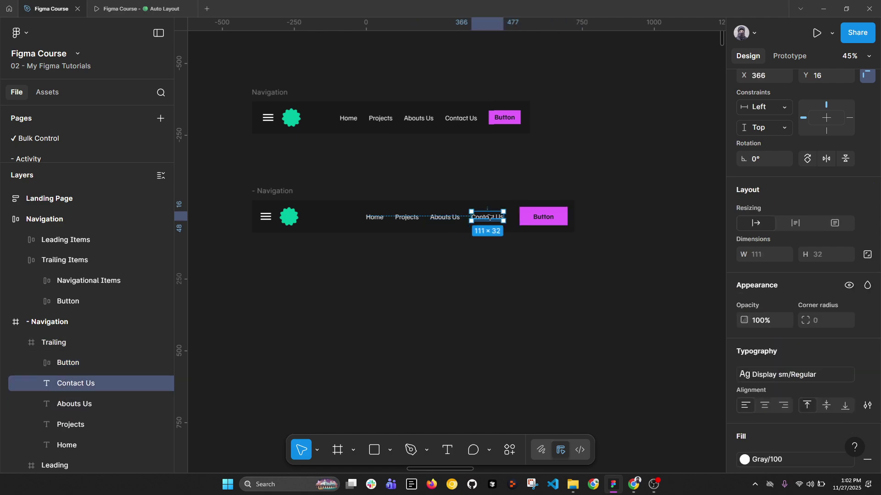
{"action": "left_click", "coordinate": [94, 363]}
{"action": "left_click_drag", "start_coordinate": [331, 315], "coordinate": [418, 292]}
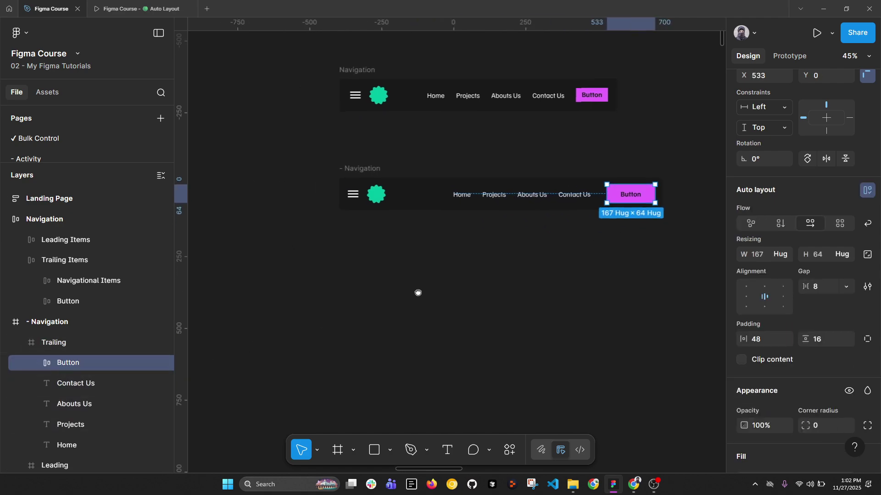
{"action": "left_click", "coordinate": [367, 196]}
{"action": "key", "text": "Return"}
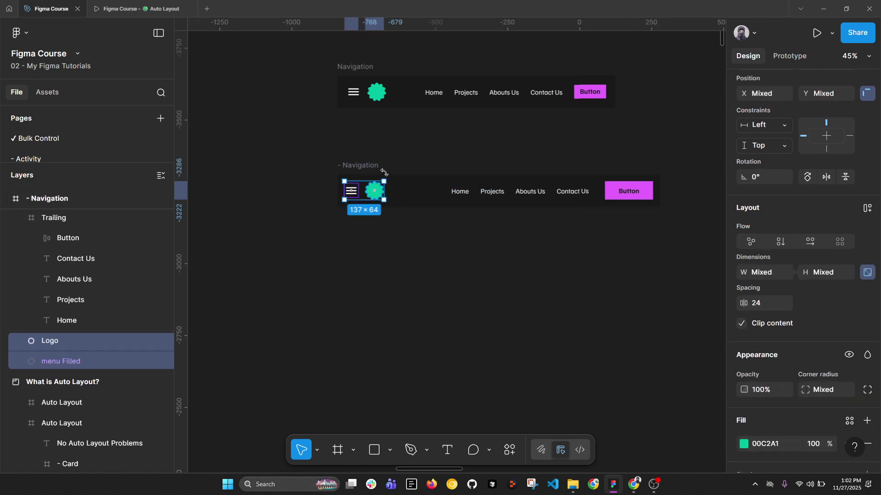
- Collapse the layer list and apply Suggest auto layout to the copied - Navigation frame
{"action": "left_click", "coordinate": [377, 168]}
{"action": "scroll", "coordinate": [374, 170], "scroll_direction": "right", "scroll_amount": 2}
{"action": "key", "text": "alt+l"}
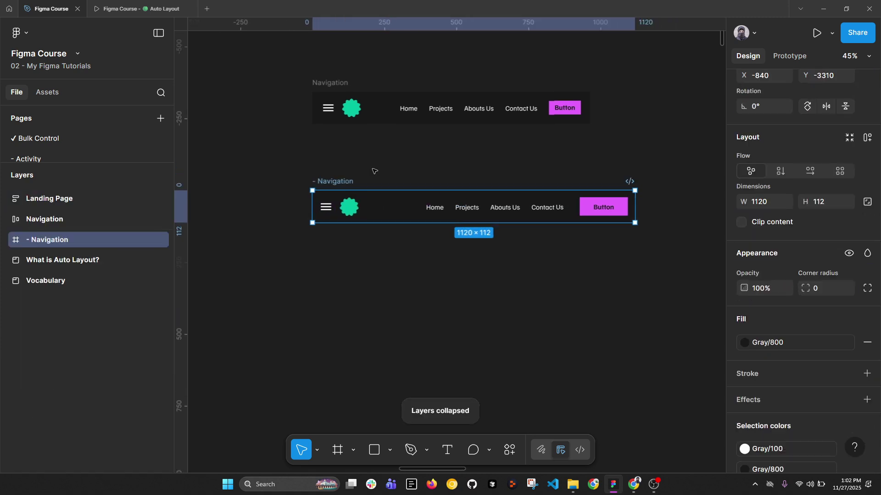
{"action": "right_click", "coordinate": [349, 187]}
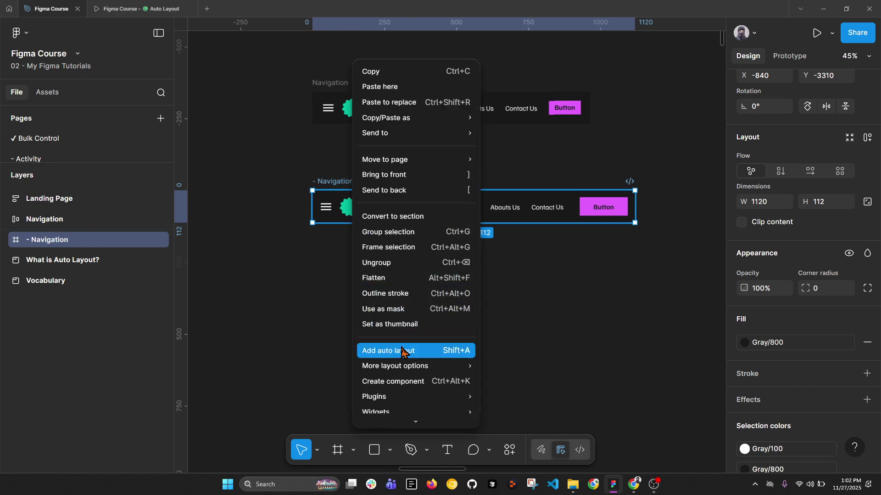
{"action": "mouse_move", "coordinate": [397, 370]}
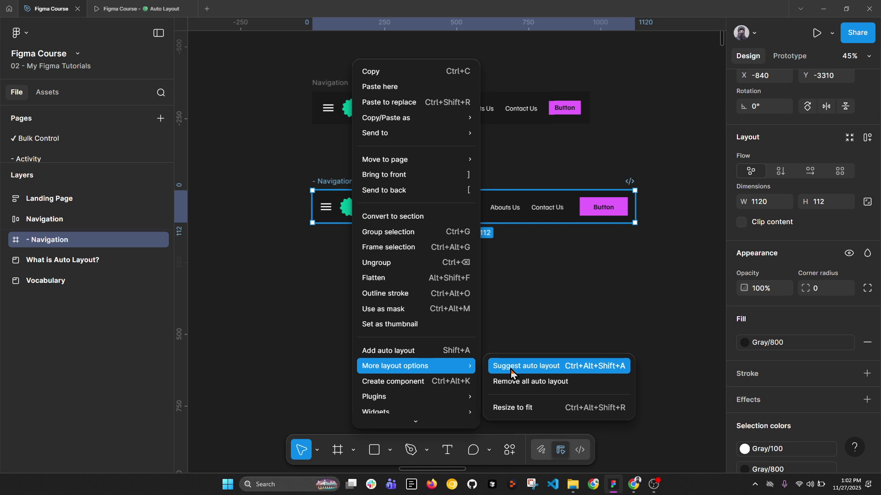
{"action": "left_click", "coordinate": [552, 370]}
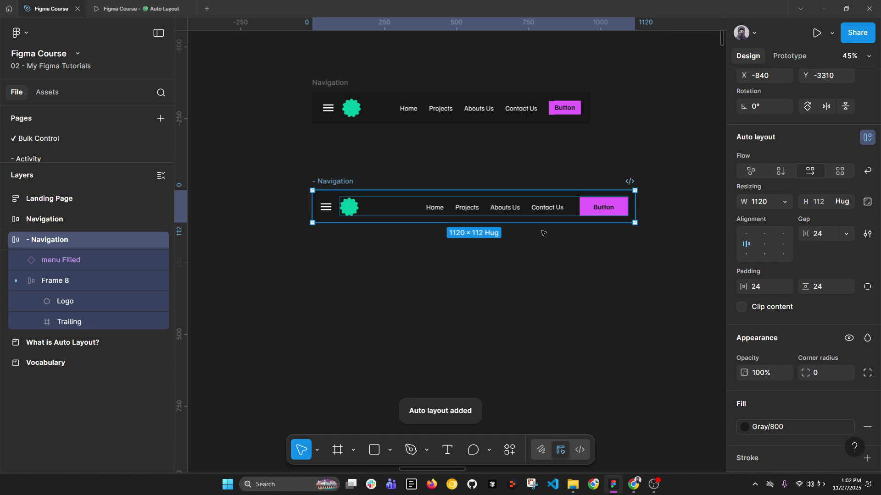
- Examine how the suggested auto layout grouped the copied bar's Logo, Trailing frame and menu icon
{"action": "double_click", "coordinate": [552, 209]}
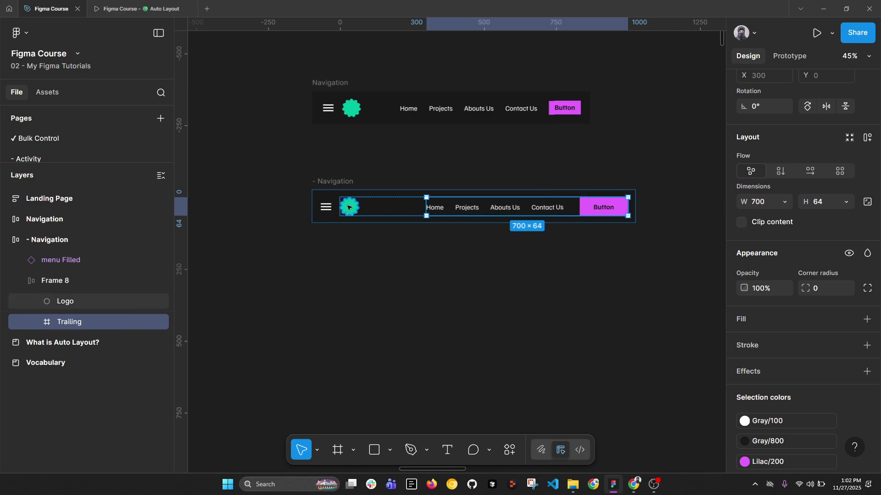
{"action": "left_click", "coordinate": [348, 207]}
{"action": "left_click", "coordinate": [413, 209], "text": "shift"}
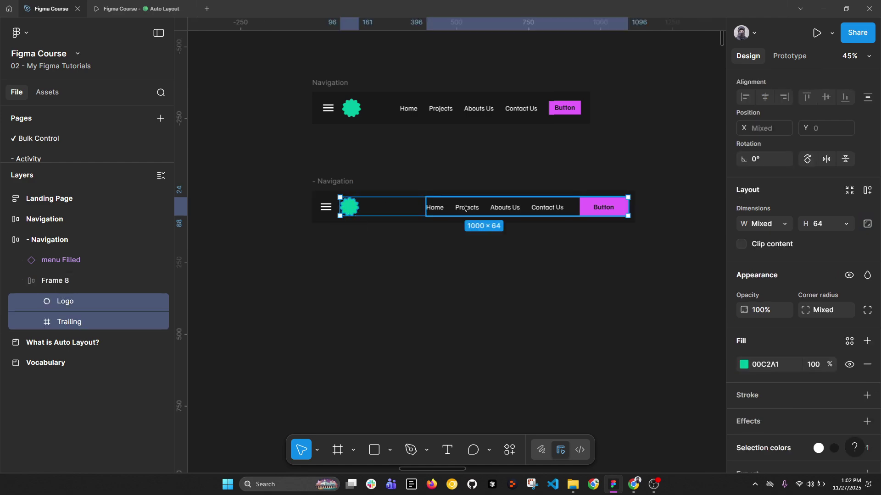
{"action": "left_click", "coordinate": [324, 209]}
{"action": "left_click", "coordinate": [516, 206]}
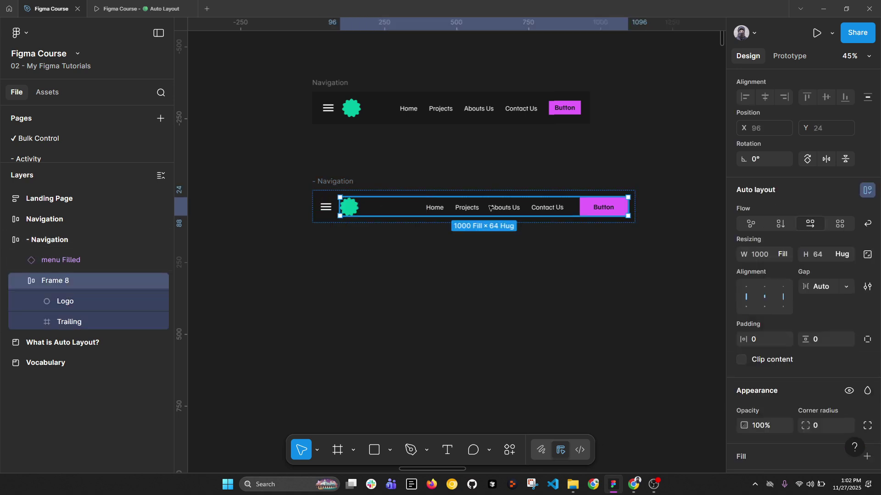
{"action": "key", "text": "Escape"}
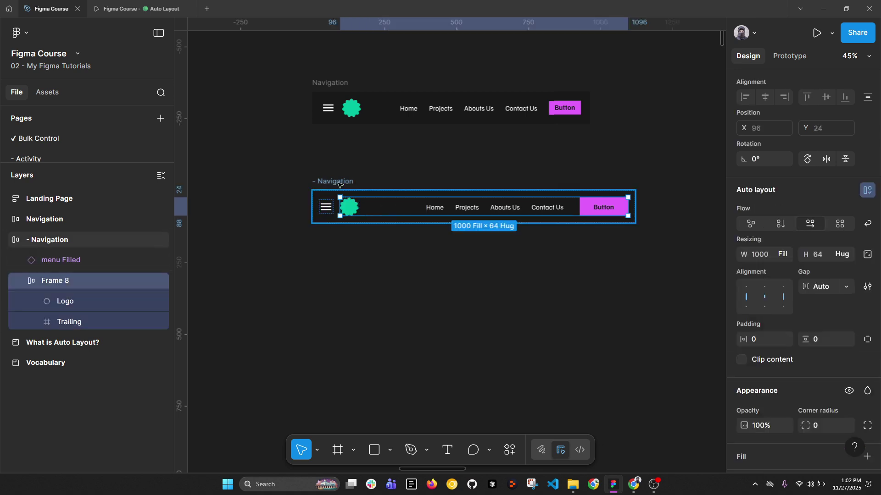
{"action": "scroll", "coordinate": [376, 188], "scroll_direction": "down", "scroll_amount": 3}
{"action": "mouse_move", "coordinate": [553, 203]}
{"action": "left_mouse_down"}
{"action": "mouse_move", "coordinate": [649, 204]}
{"action": "mouse_move", "coordinate": [550, 203]}
{"action": "left_mouse_up"}
{"action": "scroll", "coordinate": [380, 231], "scroll_direction": "up", "scroll_amount": 3}
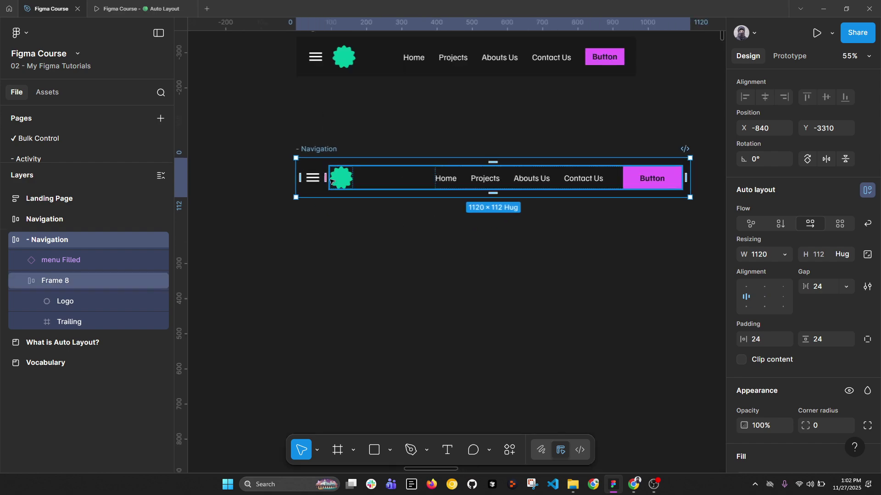
{"action": "left_click_drag", "start_coordinate": [342, 182], "coordinate": [337, 230]}
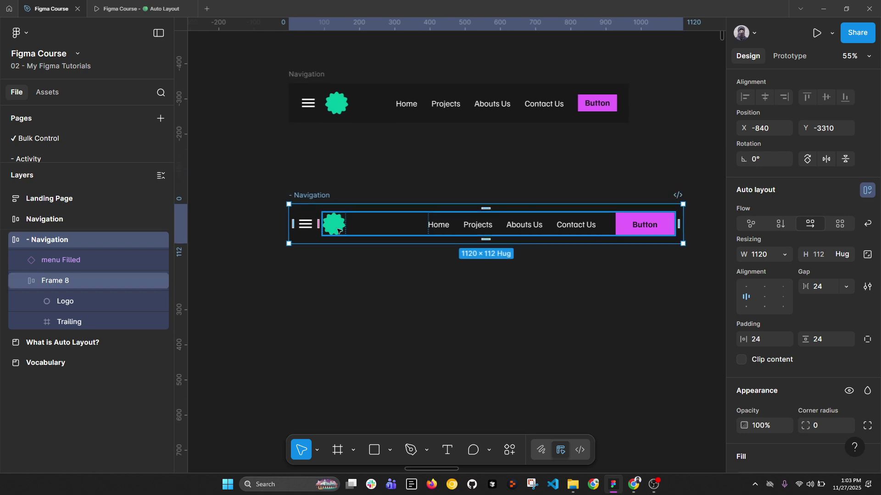
{"action": "left_click", "coordinate": [306, 229]}
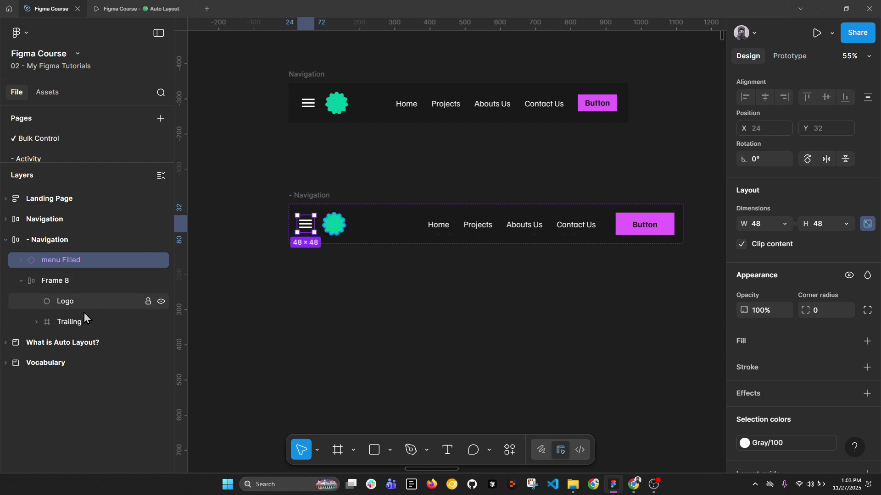
- Expand the copied bar's Trailing frame, duplicate its Contact Us text and move the duplicate to X 404
{"action": "left_click", "coordinate": [58, 322]}
{"action": "left_click", "coordinate": [37, 322]}
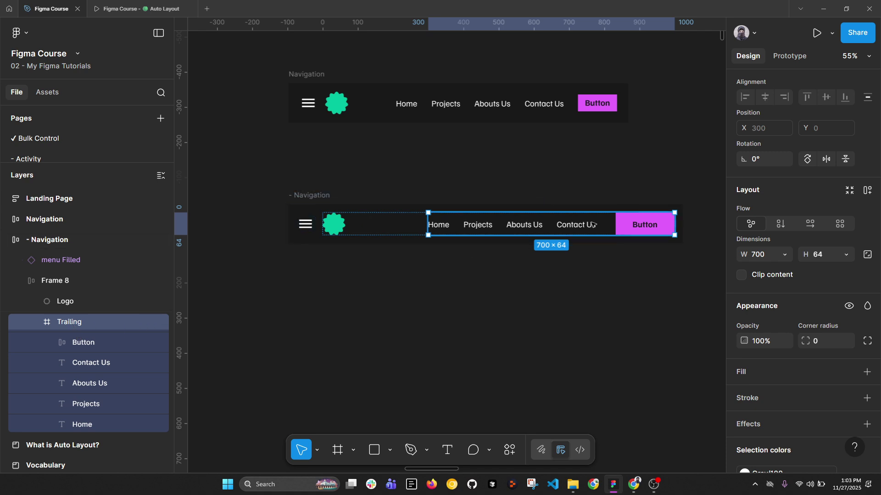
{"action": "left_click", "coordinate": [576, 226]}
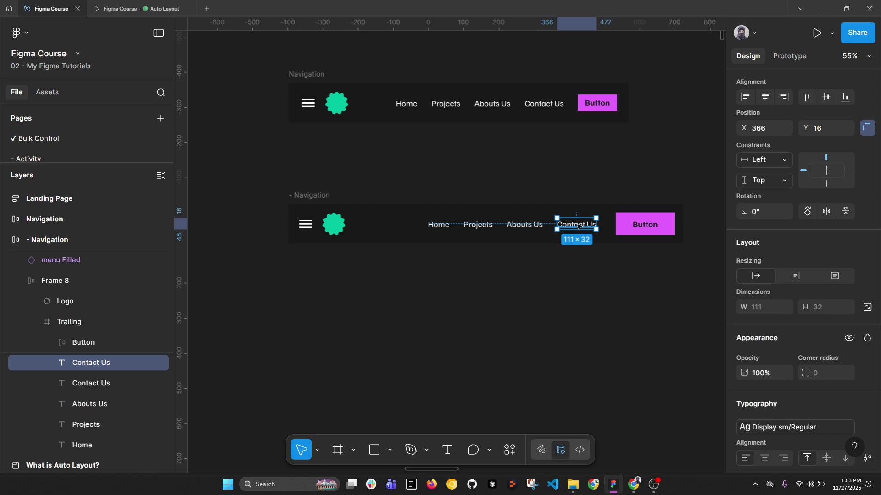
{"action": "mouse_move", "coordinate": [581, 227]}
{"action": "left_mouse_down"}
{"action": "mouse_move", "coordinate": [593, 215]}
{"action": "mouse_move", "coordinate": [592, 226]}
{"action": "left_mouse_up"}
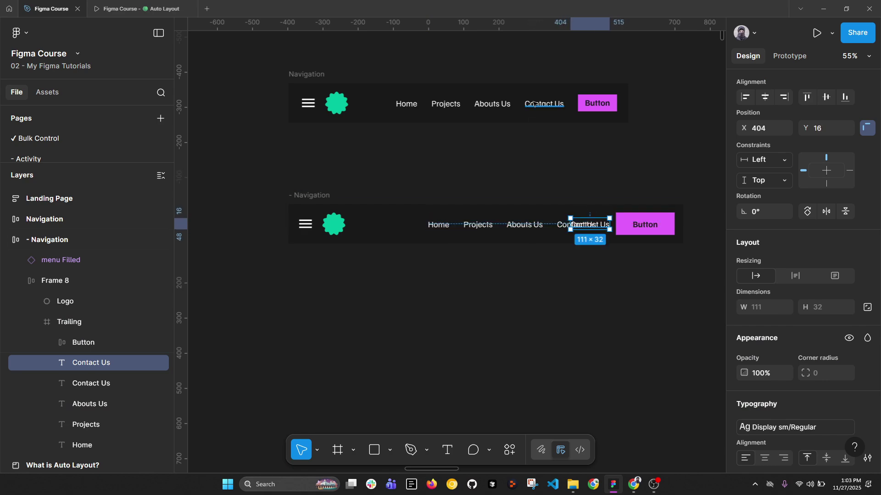
- Duplicate the Contact Us link in the rebuilt Navigation frame's Navigational Items and change the duplicate's text to "New Item"
{"action": "left_click", "coordinate": [542, 105]}
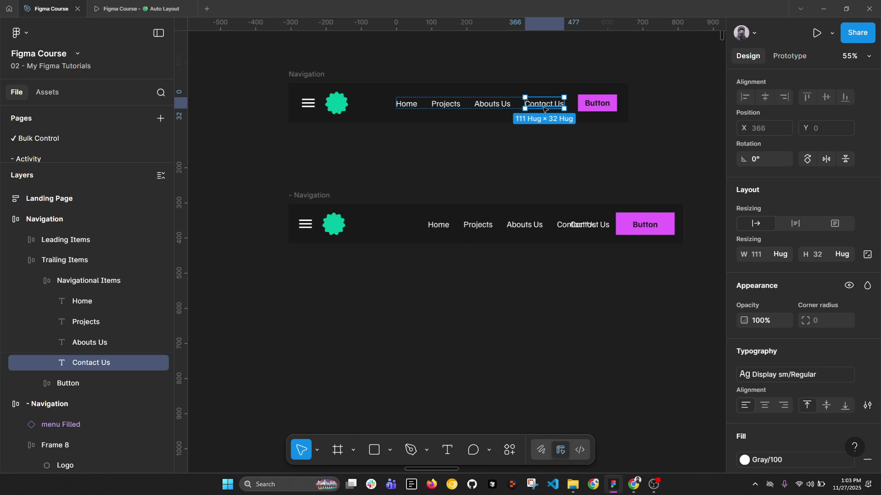
{"action": "key", "text": "ctrl+d"}
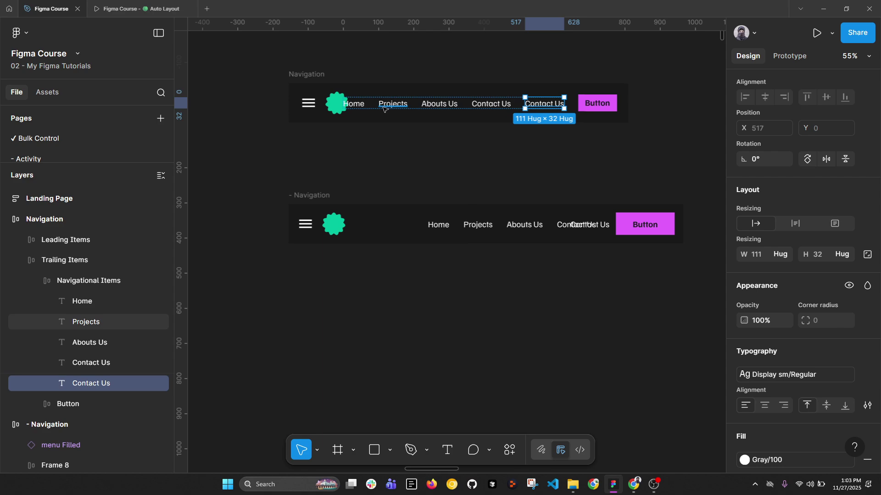
{"action": "double_click", "coordinate": [548, 107]}
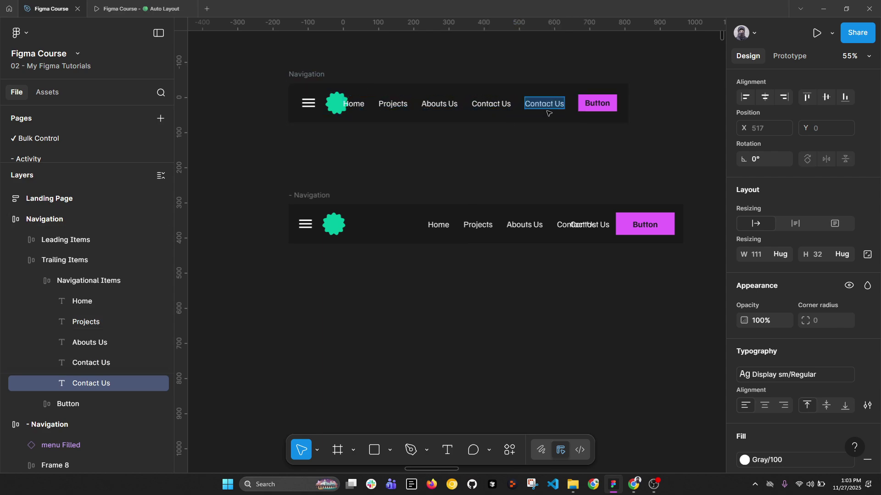
{"action": "type", "text": "New Item"}
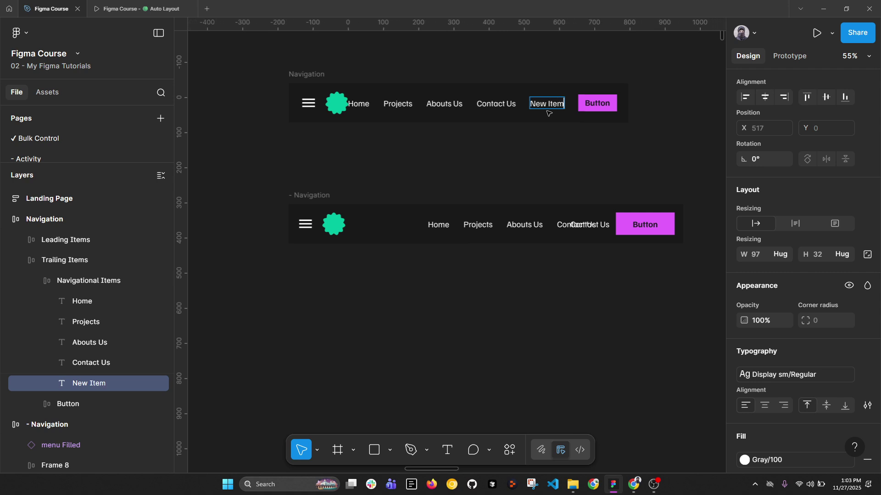
{"action": "key", "text": "Escape"}
- Widen the rebuilt Navigation frame from its right edge to make room for the added link, and select the copied - Navigation frame
{"action": "left_click", "coordinate": [302, 76]}
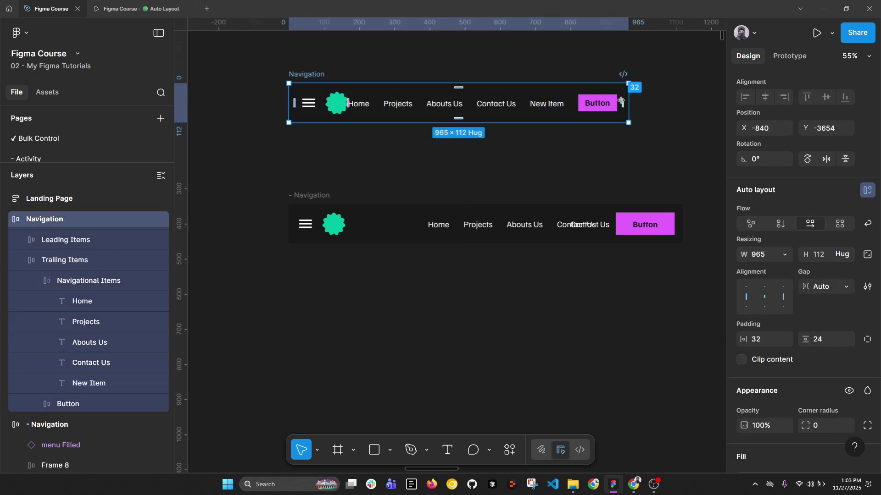
{"action": "left_click_drag", "start_coordinate": [630, 100], "coordinate": [707, 101]}
{"action": "left_click", "coordinate": [317, 195]}
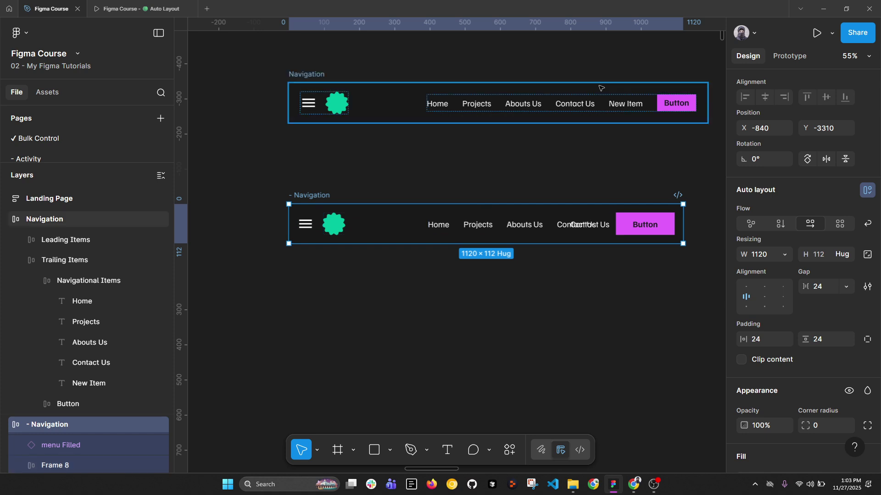
- Delete the overlapping duplicate Contact Us text from the copied - Navigation bar
{"action": "left_click", "coordinate": [603, 231]}
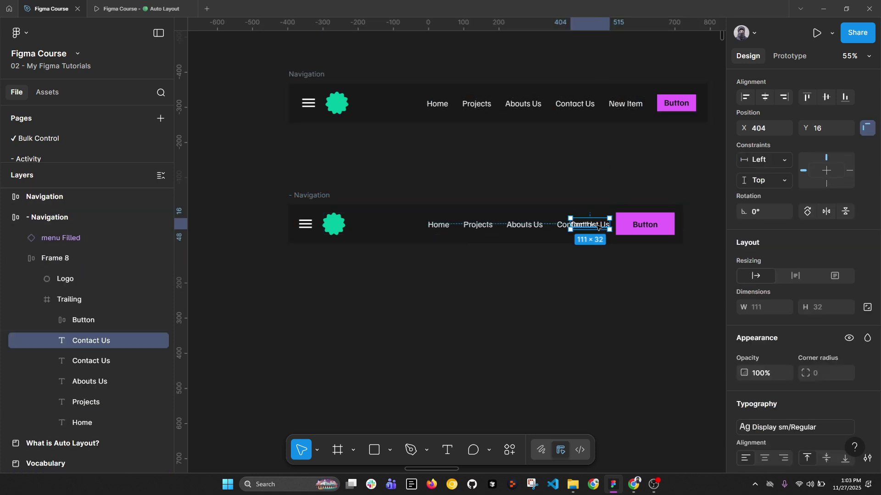
{"action": "left_click_drag", "start_coordinate": [598, 228], "coordinate": [560, 184]}
{"action": "key", "text": "Delete"}
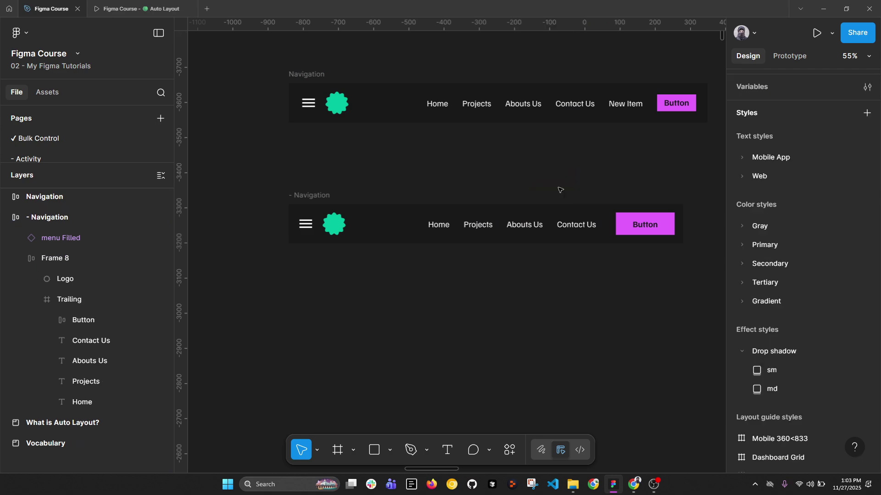
- Remove all auto layout from the - Navigation frame and its nested frames
{"action": "left_click", "coordinate": [435, 227]}
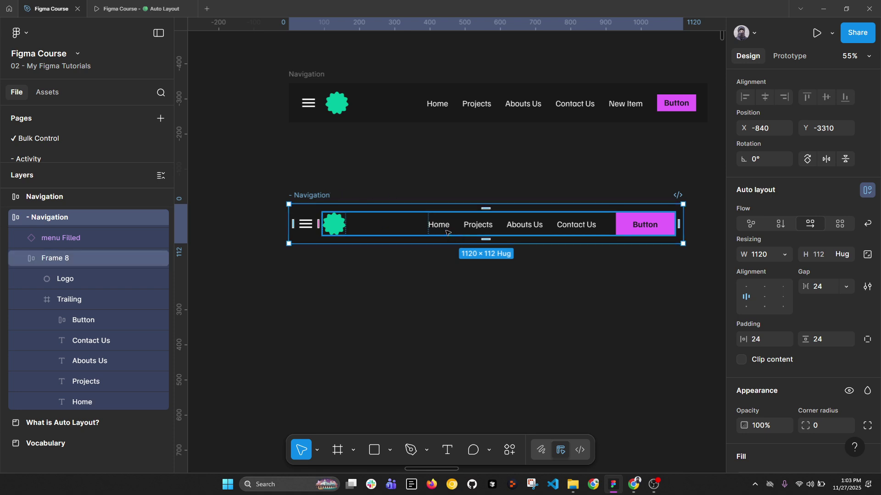
{"action": "left_click", "coordinate": [372, 190]}
{"action": "scroll", "coordinate": [370, 191], "scroll_direction": "down", "scroll_amount": 3}
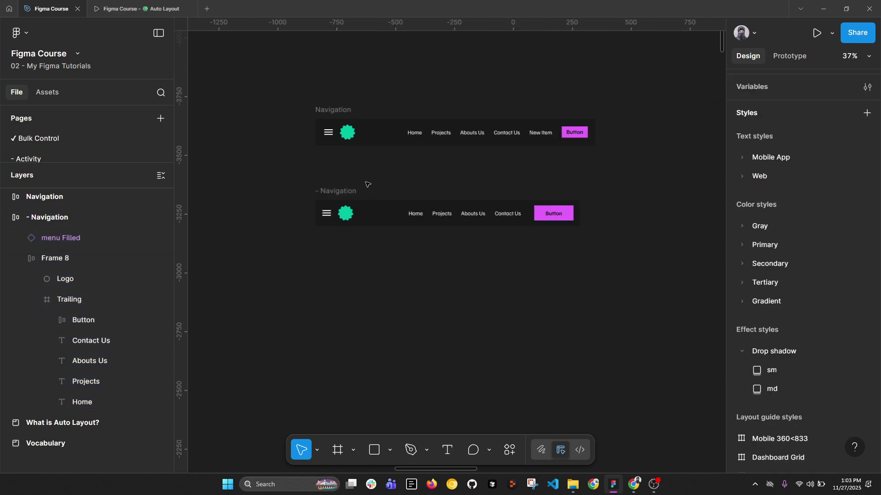
{"action": "left_click", "coordinate": [346, 189]}
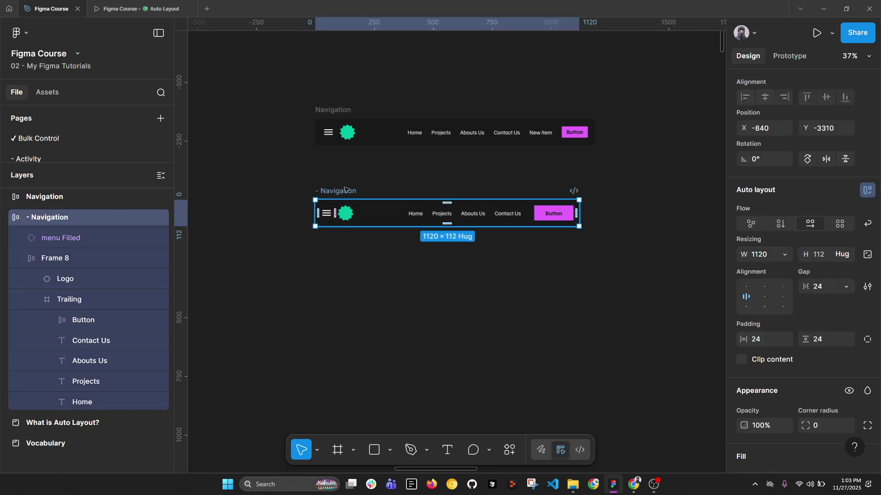
{"action": "right_click", "coordinate": [345, 190]}
{"action": "mouse_move", "coordinate": [391, 371]}
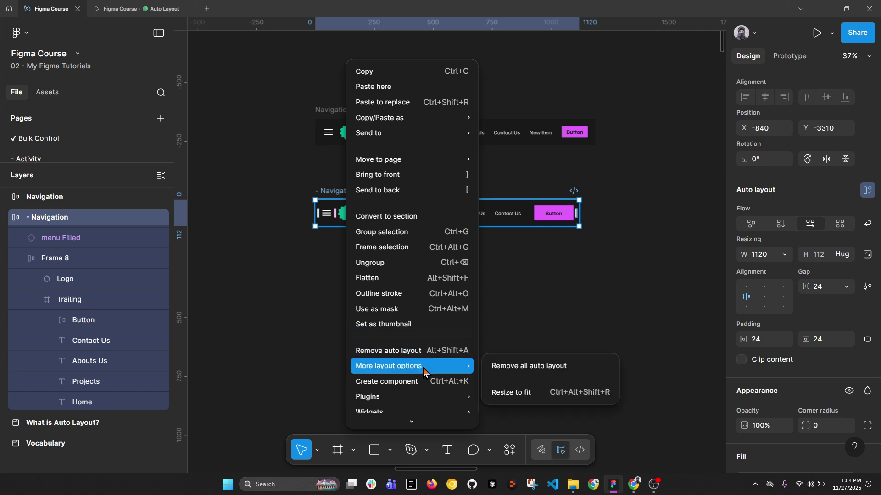
{"action": "mouse_move", "coordinate": [419, 365]}
{"action": "left_click", "coordinate": [535, 369]}
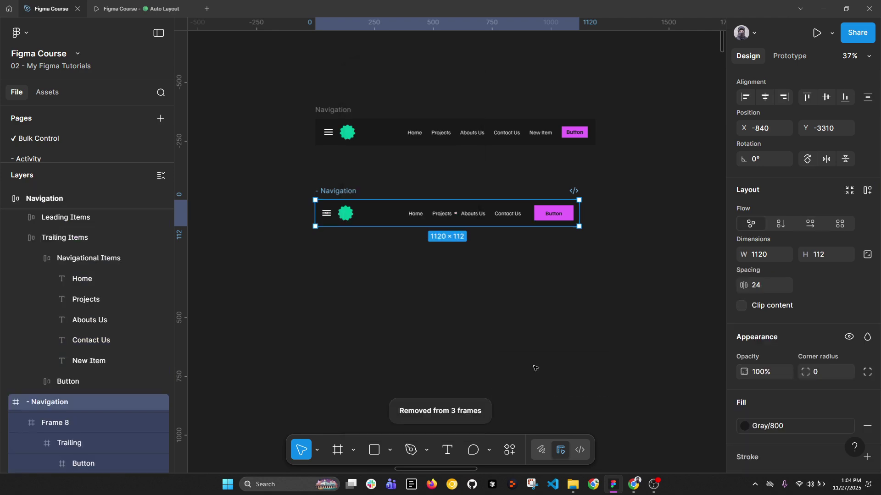
- Examine the - Navigation frame's remaining nested frames, its Button and the group of four link texts
{"action": "scroll", "coordinate": [79, 368], "scroll_direction": "down", "scroll_amount": 4}
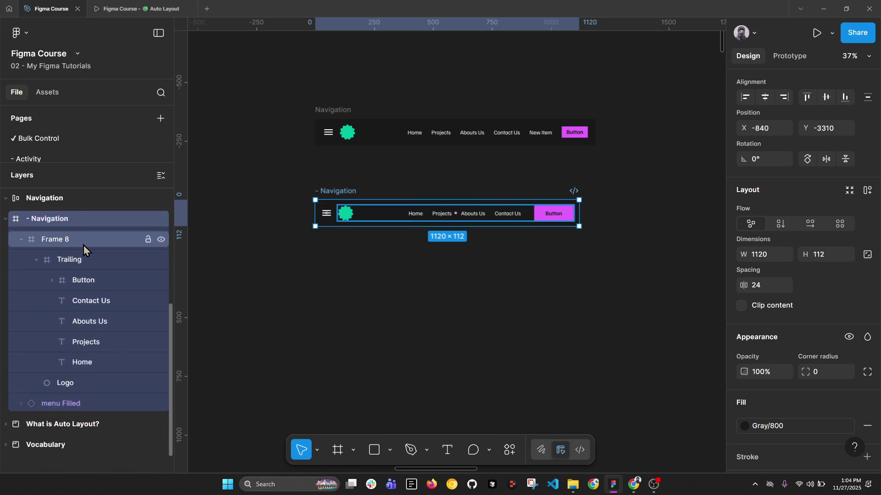
{"action": "left_click", "coordinate": [542, 218], "text": "ctrl"}
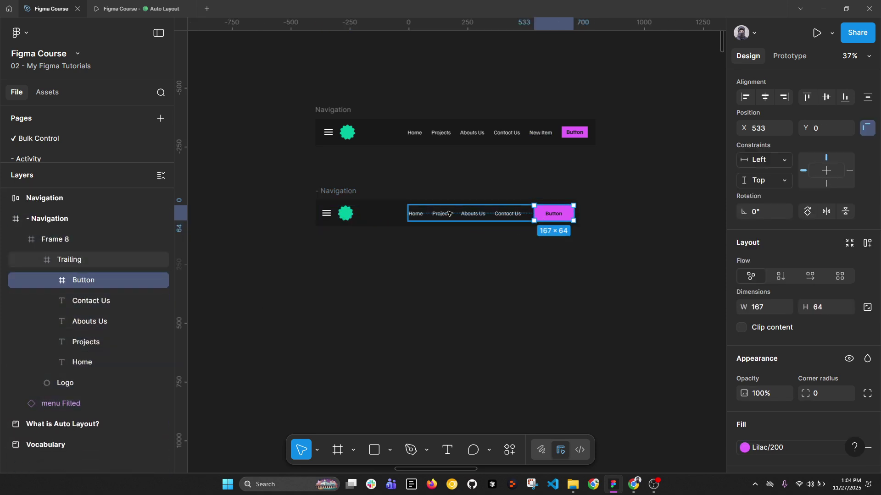
{"action": "left_click", "coordinate": [346, 196]}
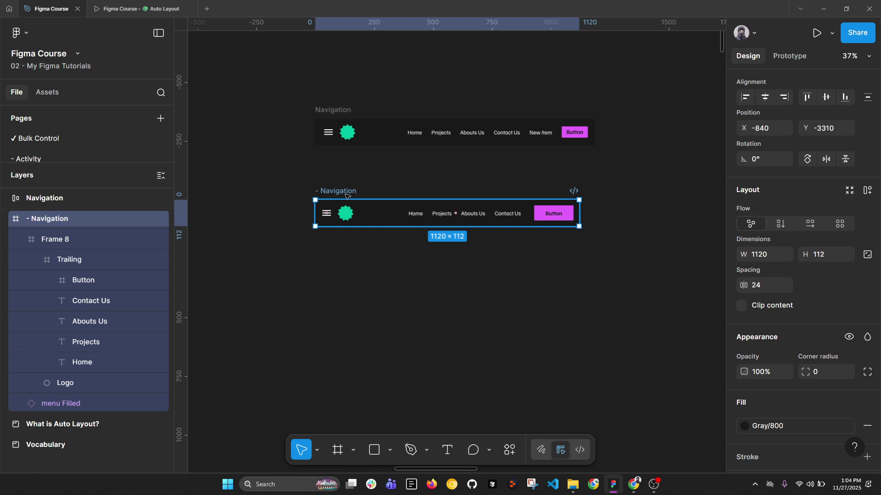
{"action": "left_click", "coordinate": [415, 213], "text": "ctrl"}
{"action": "left_click", "coordinate": [441, 214], "text": "shift"}
{"action": "left_click", "coordinate": [467, 215], "text": "shift"}
{"action": "left_click", "coordinate": [509, 214], "text": "shift"}
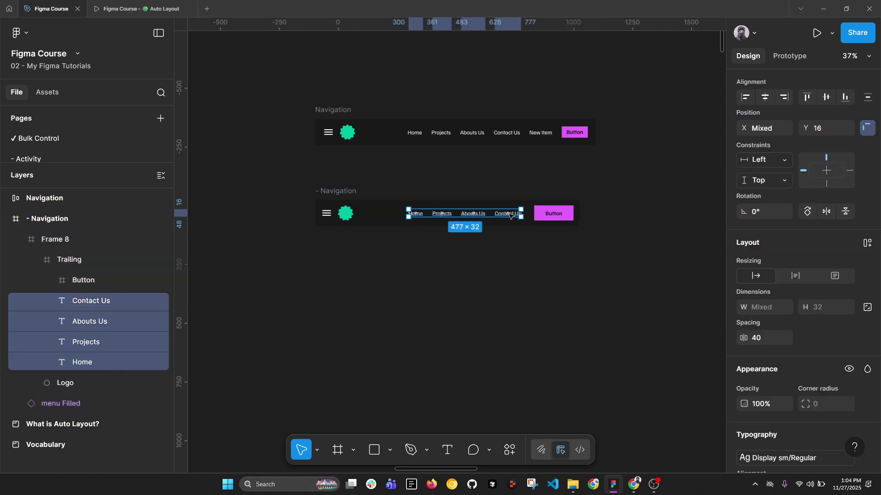
{"action": "left_click", "coordinate": [327, 157]}
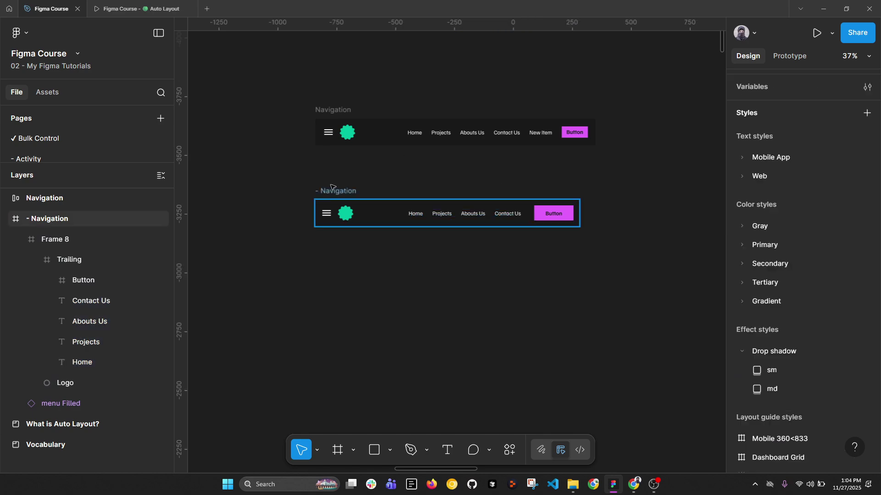
{"action": "left_click", "coordinate": [332, 188]}
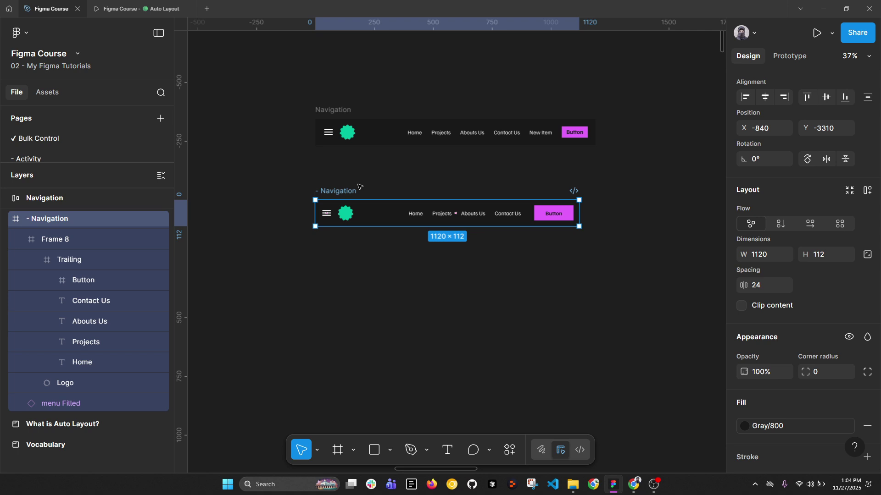
- Place a copy of the - Card from the "No Auto Layout Problems" frame on the empty canvas, and delete both navigation bars
{"action": "scroll", "coordinate": [359, 186], "scroll_direction": "down", "scroll_amount": 5}
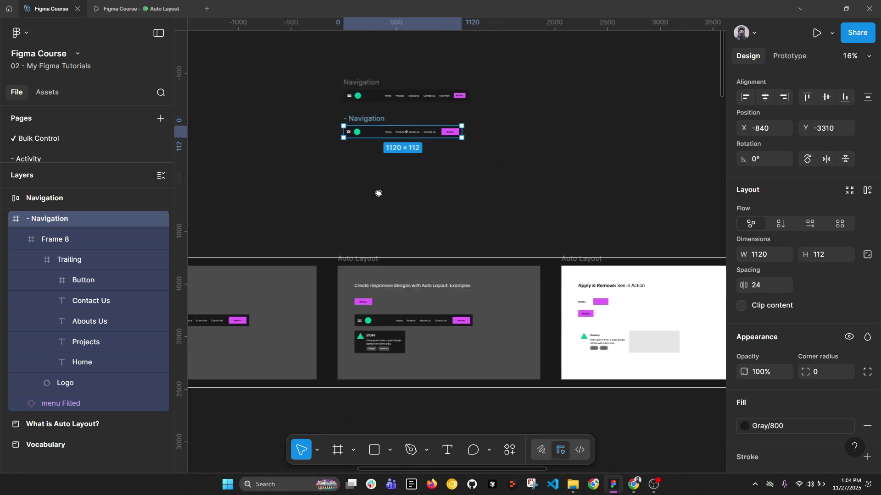
{"action": "left_click_drag", "start_coordinate": [356, 287], "coordinate": [457, 285]}
{"action": "scroll", "coordinate": [220, 312], "scroll_direction": "up", "scroll_amount": 5}
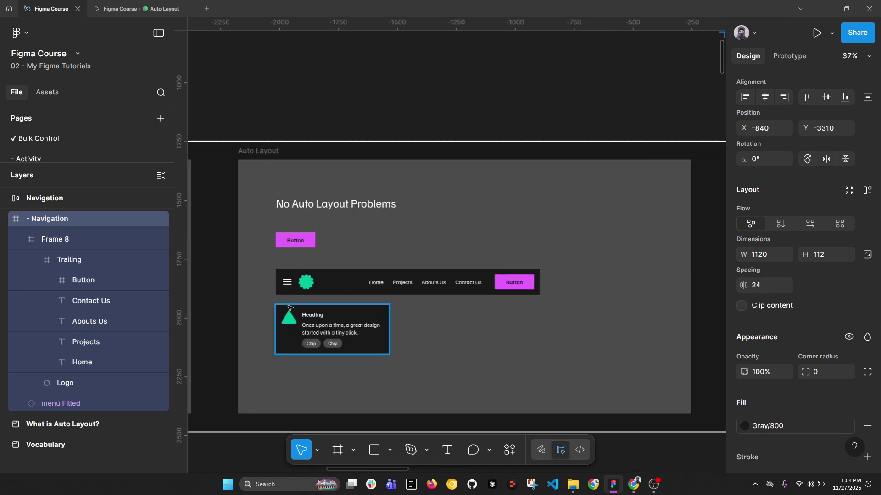
{"action": "left_click", "coordinate": [325, 323]}
{"action": "scroll", "coordinate": [313, 318], "scroll_direction": "down", "scroll_amount": 5}
{"action": "left_click_drag", "start_coordinate": [313, 317], "coordinate": [526, 143]}
{"action": "left_click_drag", "start_coordinate": [478, 51], "coordinate": [632, 132]}
{"action": "key", "text": "Delete"}
- Try copying the STORY Card from the "Create responsive designs" frame above the - Card, and undo the placement
{"action": "left_click", "coordinate": [533, 322]}
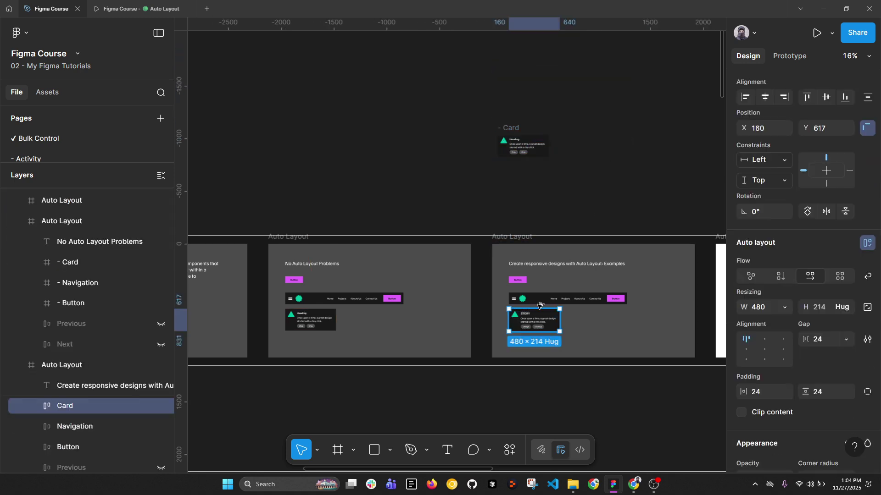
{"action": "left_click_drag", "start_coordinate": [534, 322], "coordinate": [521, 88]}
{"action": "scroll", "coordinate": [523, 85], "scroll_direction": "up", "scroll_amount": 5}
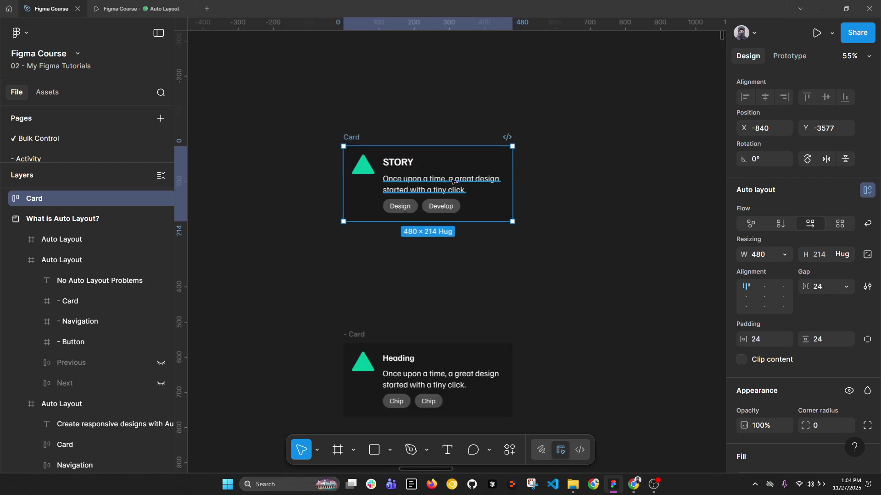
{"action": "key", "text": "ctrl+z"}
- Place a copy of the STORY Card from the "Create responsive designs" frame above the - Card, at X -840, Y -3424
{"action": "scroll", "coordinate": [455, 195], "scroll_direction": "down", "scroll_amount": 3}
{"action": "scroll", "coordinate": [455, 195], "scroll_direction": "down", "scroll_amount": 5}
{"action": "scroll", "coordinate": [448, 213], "scroll_direction": "up", "scroll_amount": 3}
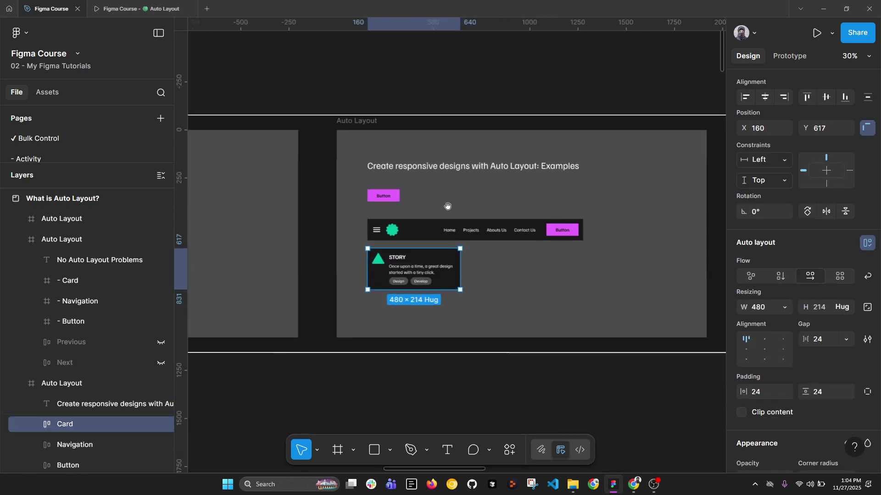
{"action": "mouse_move", "coordinate": [465, 268]}
{"action": "left_mouse_down"}
{"action": "mouse_move", "coordinate": [587, 268]}
{"action": "mouse_move", "coordinate": [381, 281]}
{"action": "mouse_move", "coordinate": [465, 281]}
{"action": "left_mouse_up"}
{"action": "left_click_drag", "start_coordinate": [485, 179], "coordinate": [491, 318]}
{"action": "left_click_drag", "start_coordinate": [437, 173], "coordinate": [402, 74]}
{"action": "scroll", "coordinate": [407, 216], "scroll_direction": "down", "scroll_amount": 2}
{"action": "scroll", "coordinate": [407, 215], "scroll_direction": "down", "scroll_amount": 4}
{"action": "scroll", "coordinate": [403, 73], "scroll_direction": "up", "scroll_amount": 5}
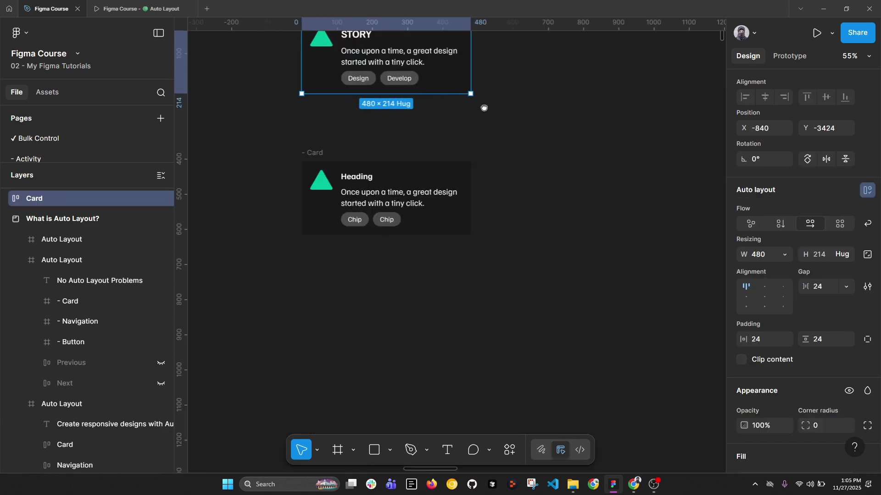
{"action": "scroll", "coordinate": [402, 91], "scroll_direction": "up", "scroll_amount": 2}
{"action": "key", "text": "Escape"}
{"action": "scroll", "coordinate": [770, 110], "scroll_direction": "up", "scroll_amount": 2}
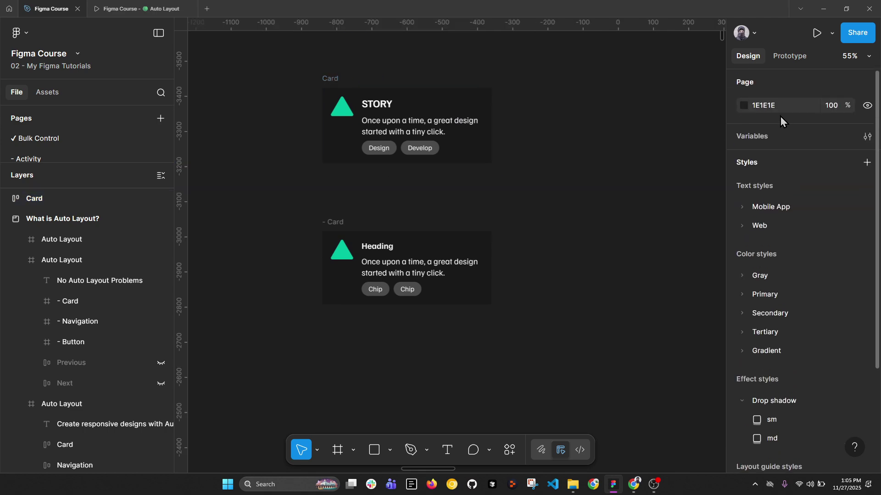
- Lighten the page background colour to 585858
{"action": "left_click", "coordinate": [743, 105]}
{"action": "left_click_drag", "start_coordinate": [593, 218], "coordinate": [579, 225]}
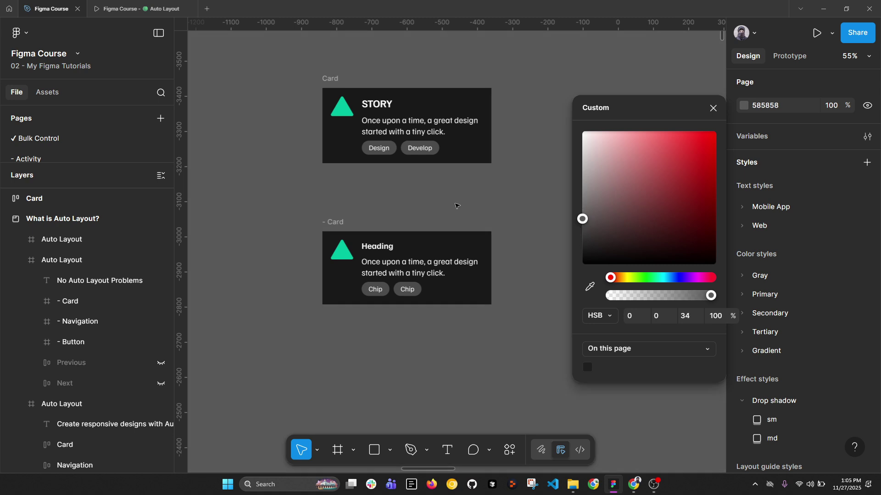
{"action": "left_click", "coordinate": [445, 205]}
- Duplicate the STORY Card beside the original and ungroup the duplicate into its Polygon and Content frame
{"action": "left_click", "coordinate": [335, 224]}
{"action": "scroll", "coordinate": [330, 225], "scroll_direction": "right", "scroll_amount": 3}
{"action": "scroll", "coordinate": [330, 225], "scroll_direction": "up", "scroll_amount": 1}
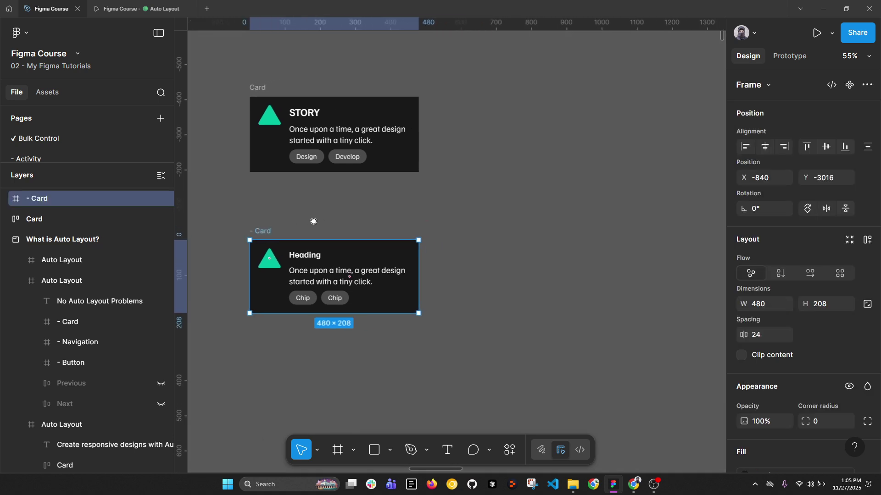
{"action": "double_click", "coordinate": [306, 129]}
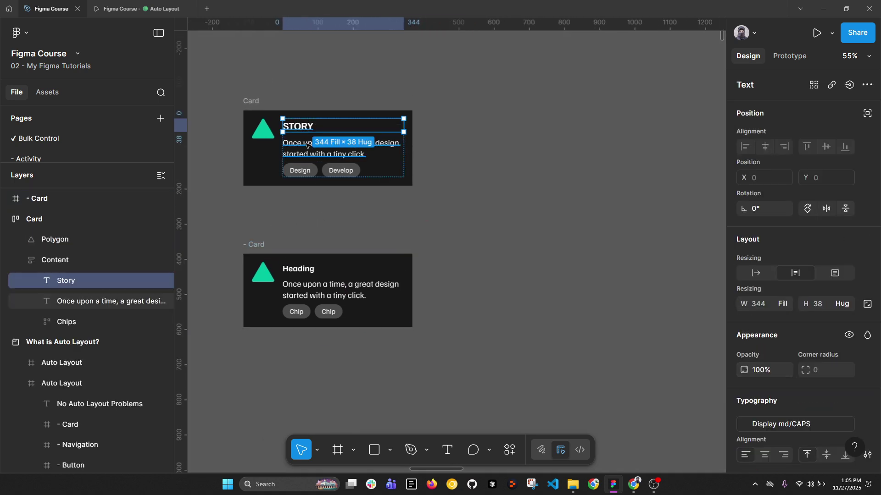
{"action": "left_click", "coordinate": [253, 102]}
{"action": "left_click_drag", "start_coordinate": [274, 102], "coordinate": [500, 111]}
{"action": "key", "text": "ctrl+shift+g"}
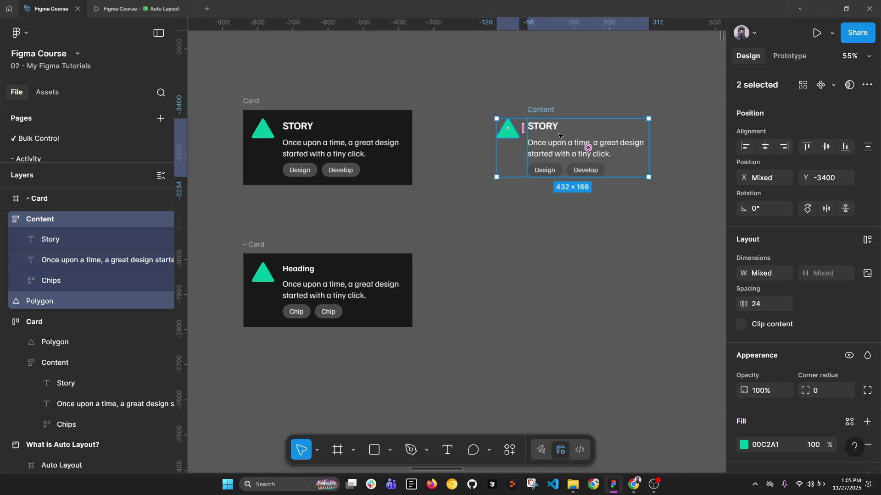
- Ungroup the duplicated card's Content frame into its heading, description and Chips frame
{"action": "left_click", "coordinate": [569, 148]}
{"action": "left_click", "coordinate": [542, 110]}
{"action": "key", "text": "ctrl+shift+g"}
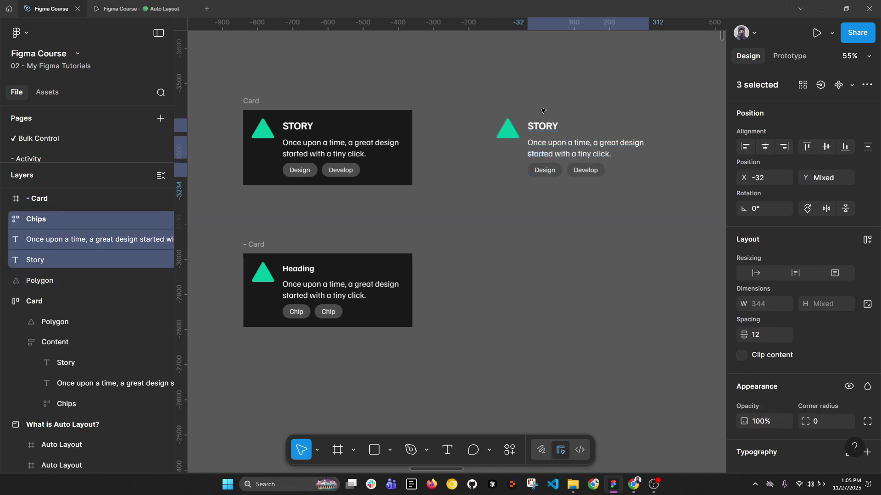
- Ungroup the duplicated card's Chips frame so its two Chip frames sit directly on the canvas
{"action": "left_click", "coordinate": [556, 144]}
{"action": "left_click", "coordinate": [559, 172]}
{"action": "left_click", "coordinate": [59, 257], "text": "shift"}
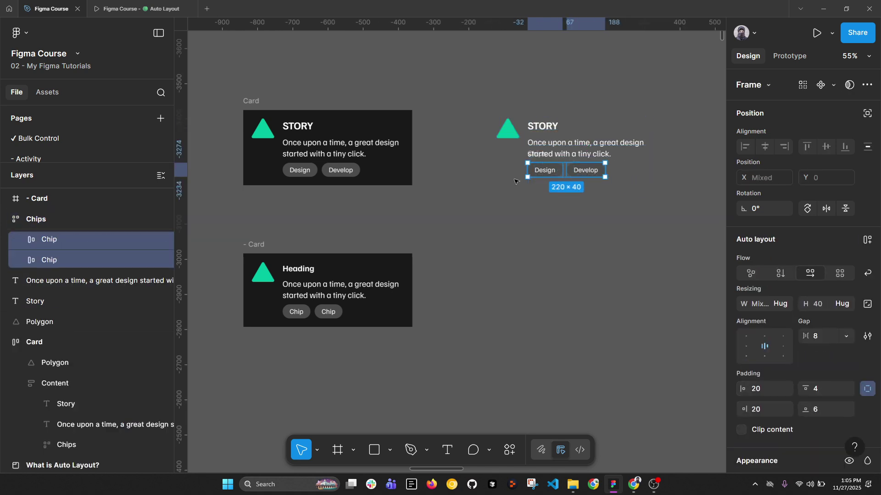
{"action": "scroll", "coordinate": [54, 265], "scroll_direction": "up", "scroll_amount": 1}
{"action": "left_click", "coordinate": [95, 245]}
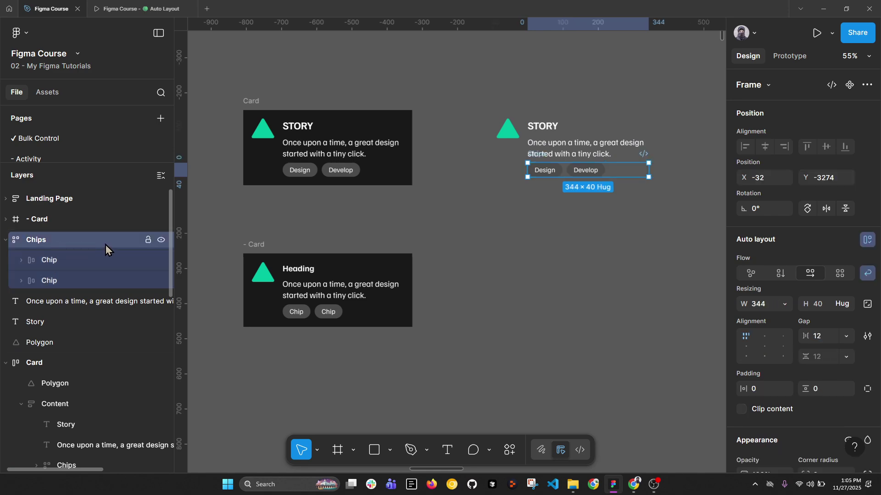
{"action": "key", "text": "ctrl+shift+g"}
{"action": "left_click", "coordinate": [569, 109]}
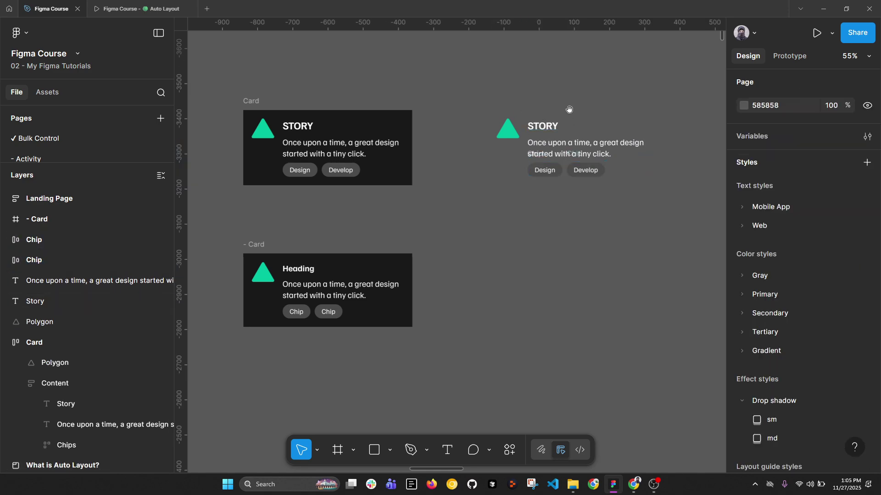
- Examine the ungrouped card's heading, description, two chips and triangle as separate layout elements
{"action": "scroll", "coordinate": [570, 110], "scroll_direction": "up", "scroll_amount": 5}
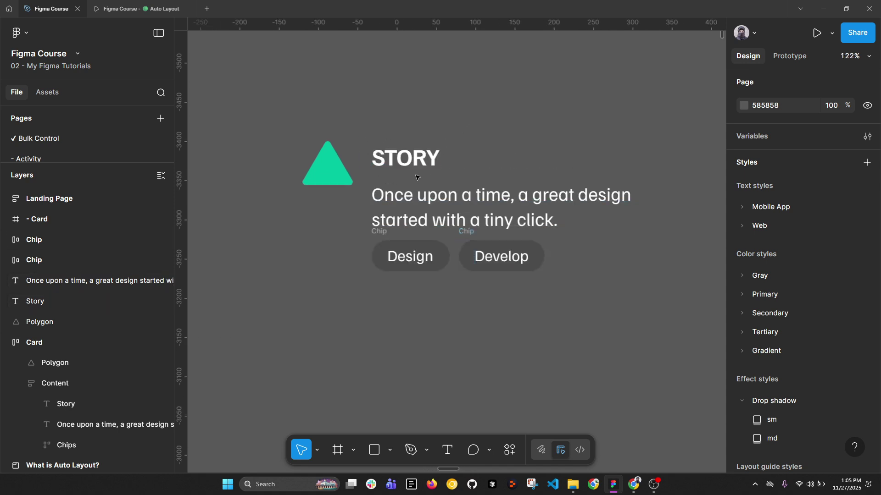
{"action": "left_click", "coordinate": [405, 155]}
{"action": "left_click", "coordinate": [440, 188]}
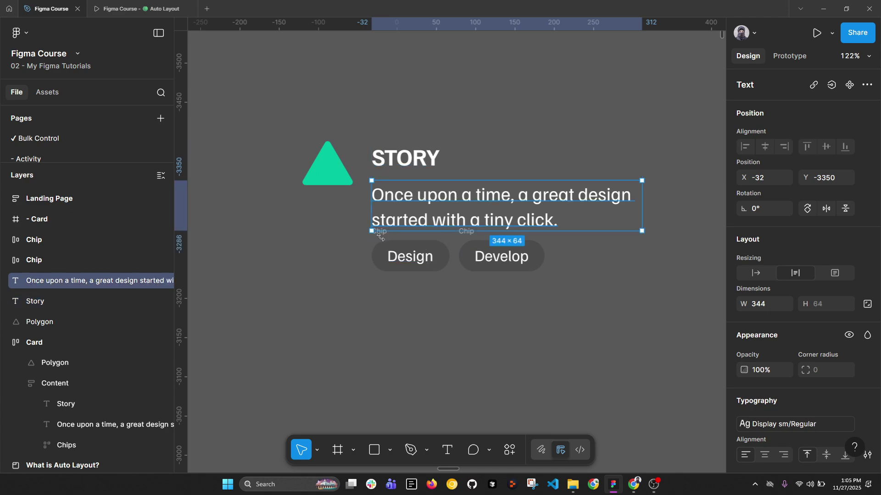
{"action": "left_click", "coordinate": [409, 257]}
{"action": "left_click", "coordinate": [500, 256], "text": "shift"}
{"action": "left_click", "coordinate": [336, 172]}
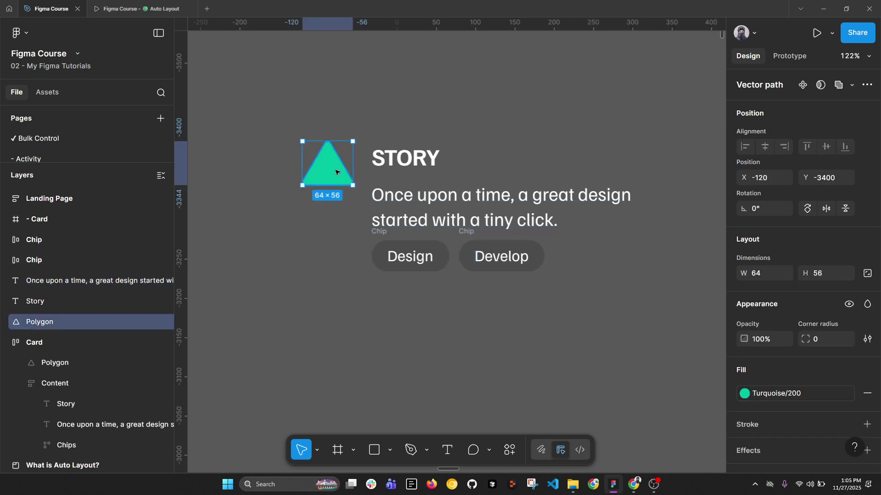
{"action": "scroll", "coordinate": [337, 160], "scroll_direction": "up", "scroll_amount": 3}
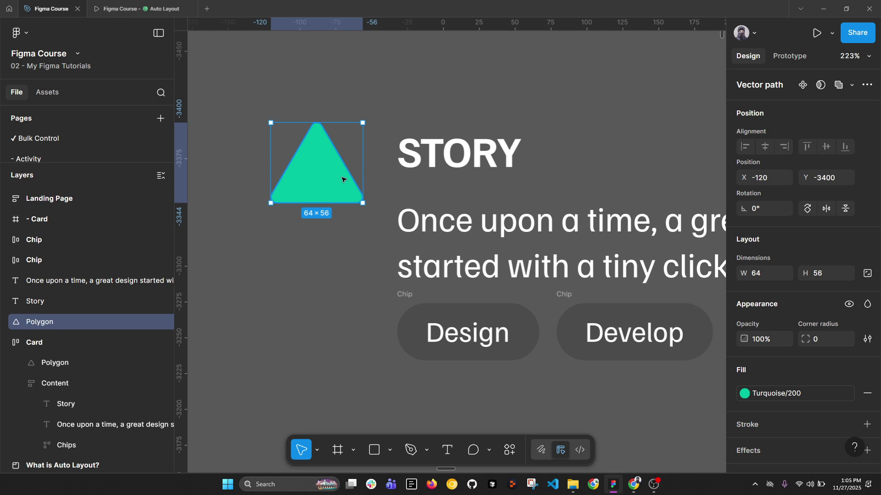
{"action": "scroll", "coordinate": [343, 179], "scroll_direction": "down", "scroll_amount": 3}
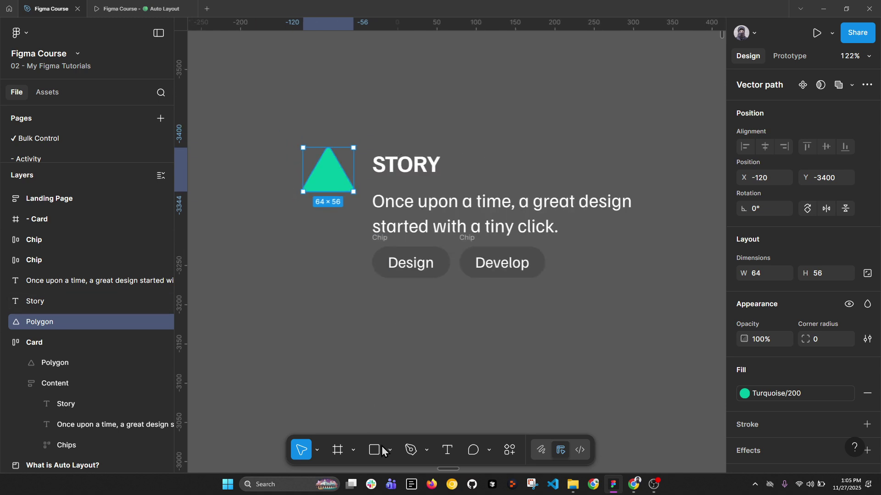
- Draw a freehand Pencil loop around the Design and Develop chips to mark them as one group
{"action": "left_click", "coordinate": [427, 448]}
{"action": "left_click", "coordinate": [445, 426]}
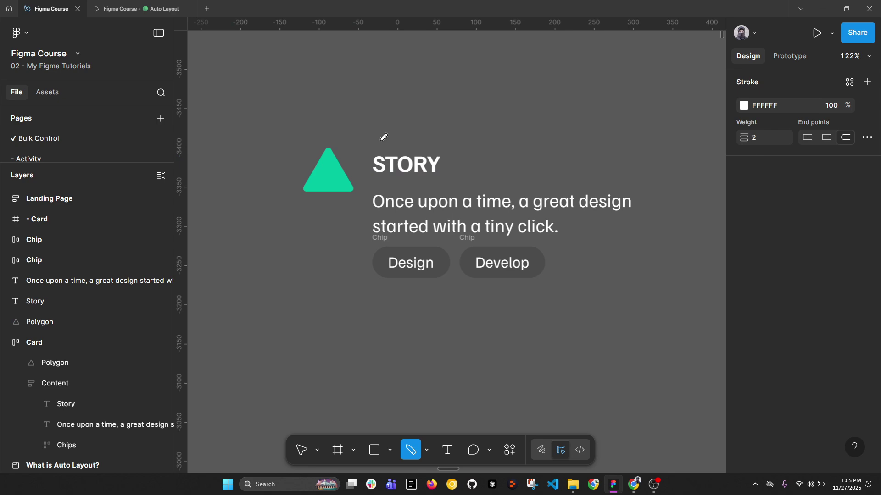
{"action": "mouse_move", "coordinate": [372, 232]}
{"action": "left_mouse_down"}
{"action": "mouse_move", "coordinate": [339, 290]}
{"action": "mouse_move", "coordinate": [474, 351]}
{"action": "mouse_move", "coordinate": [604, 289]}
{"action": "mouse_move", "coordinate": [569, 228]}
{"action": "mouse_move", "coordinate": [376, 225]}
{"action": "mouse_move", "coordinate": [357, 247]}
{"action": "left_mouse_up"}
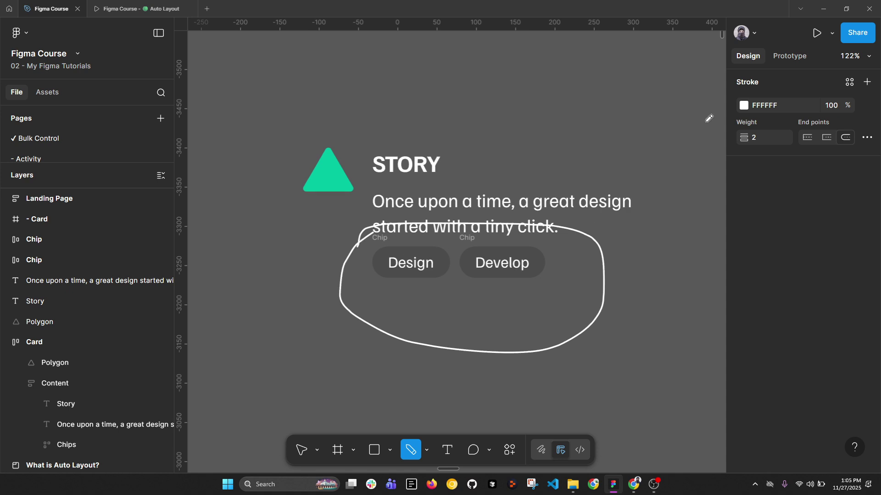
- Set the Pencil stroke colour to FF0000 and delete the white loop around the chips
{"action": "left_click", "coordinate": [744, 105]}
{"action": "left_click", "coordinate": [715, 178]}
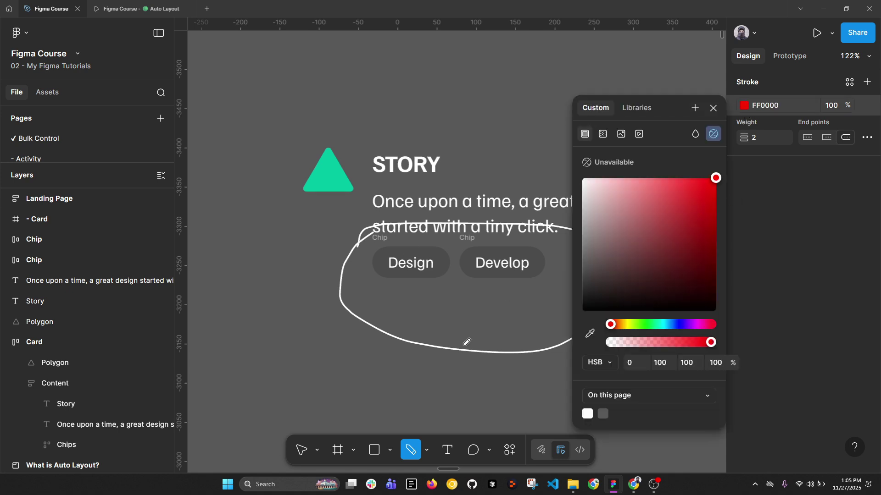
{"action": "key", "text": "Delete"}
- Draw red freehand loops around the chips, the heading with its description, the whole content block and the triangle, with arrows above the last two
{"action": "mouse_move", "coordinate": [364, 233]}
{"action": "left_mouse_down"}
{"action": "mouse_move", "coordinate": [374, 298]}
{"action": "mouse_move", "coordinate": [544, 281]}
{"action": "mouse_move", "coordinate": [487, 228]}
{"action": "mouse_move", "coordinate": [345, 236]}
{"action": "left_mouse_up"}
{"action": "left_click", "coordinate": [714, 108]}
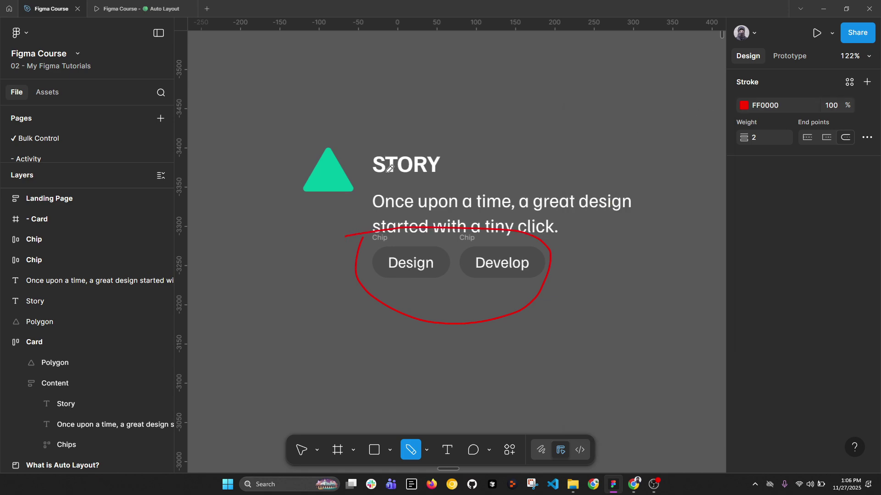
{"action": "mouse_move", "coordinate": [382, 139]}
{"action": "left_mouse_down"}
{"action": "mouse_move", "coordinate": [373, 187]}
{"action": "mouse_move", "coordinate": [411, 238]}
{"action": "mouse_move", "coordinate": [538, 235]}
{"action": "mouse_move", "coordinate": [478, 138]}
{"action": "mouse_move", "coordinate": [383, 144]}
{"action": "left_mouse_up"}
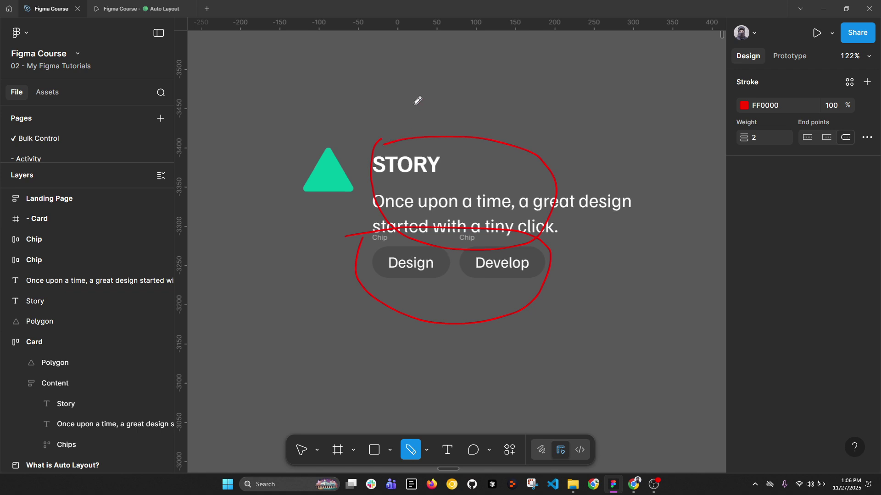
{"action": "mouse_move", "coordinate": [391, 100]}
{"action": "left_mouse_down"}
{"action": "mouse_move", "coordinate": [365, 148]}
{"action": "mouse_move", "coordinate": [378, 280]}
{"action": "mouse_move", "coordinate": [548, 339]}
{"action": "mouse_move", "coordinate": [646, 174]}
{"action": "mouse_move", "coordinate": [435, 103]}
{"action": "mouse_move", "coordinate": [372, 108]}
{"action": "left_mouse_up"}
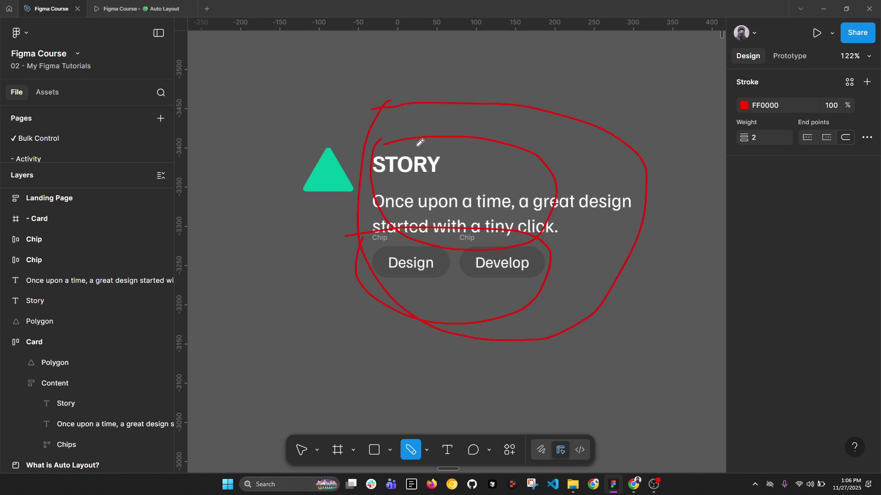
{"action": "mouse_move", "coordinate": [451, 49]}
{"action": "left_mouse_down"}
{"action": "mouse_move", "coordinate": [449, 89]}
{"action": "mouse_move", "coordinate": [470, 71]}
{"action": "left_mouse_up"}
{"action": "mouse_move", "coordinate": [294, 130]}
{"action": "left_mouse_down"}
{"action": "mouse_move", "coordinate": [292, 208]}
{"action": "mouse_move", "coordinate": [303, 129]}
{"action": "left_mouse_up"}
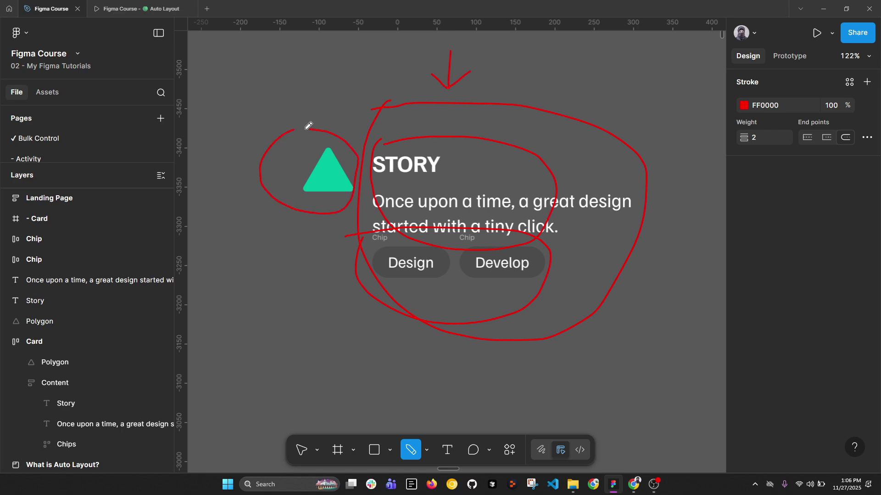
{"action": "mouse_move", "coordinate": [321, 68]}
{"action": "left_mouse_down"}
{"action": "mouse_move", "coordinate": [315, 112]}
{"action": "mouse_move", "coordinate": [309, 102]}
{"action": "mouse_move", "coordinate": [336, 96]}
{"action": "left_mouse_up"}
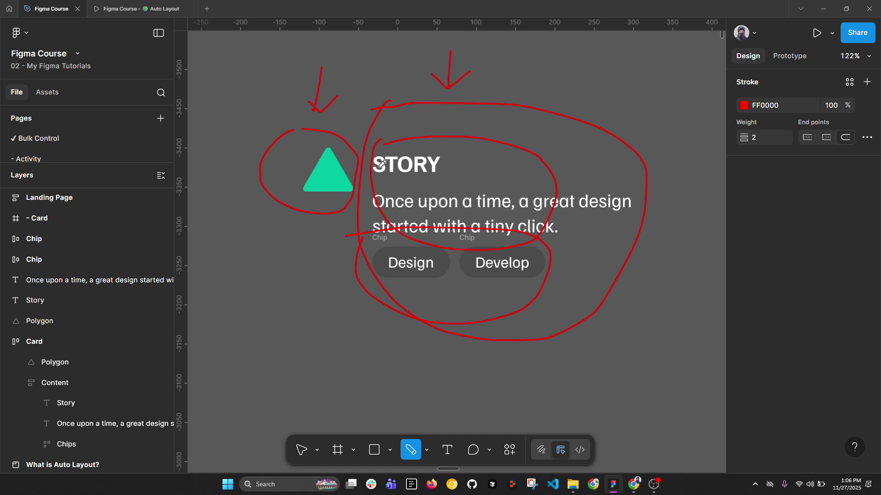
- Undo all the red Pencil annotations and leave the Pencil tool
{"action": "key", "text": "ctrl+z"}
{"action": "key", "text": "ctrl+z"}
{"action": "key", "text": "ctrl+z"}
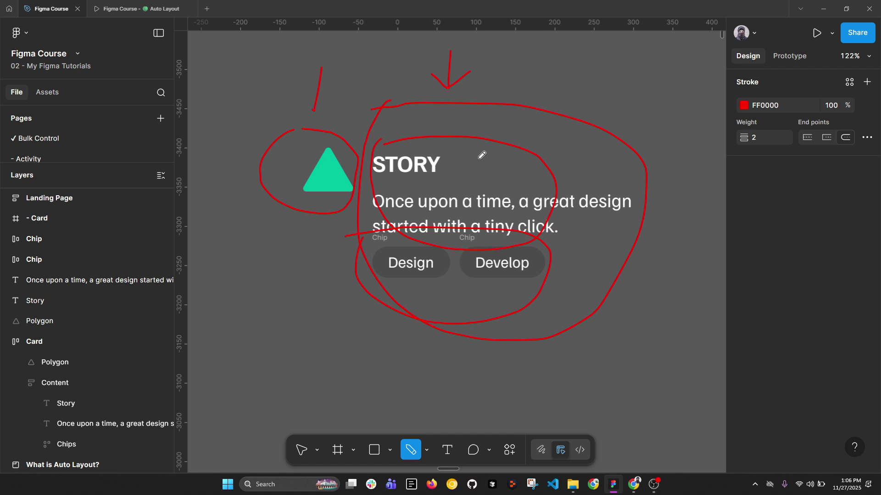
{"action": "key", "text": "ctrl+z"}
{"action": "key", "text": "ctrl+z"}
{"action": "key", "text": "ctrl+z"}
{"action": "key", "text": "ctrl+z"}
{"action": "key", "text": "ctrl+z"}
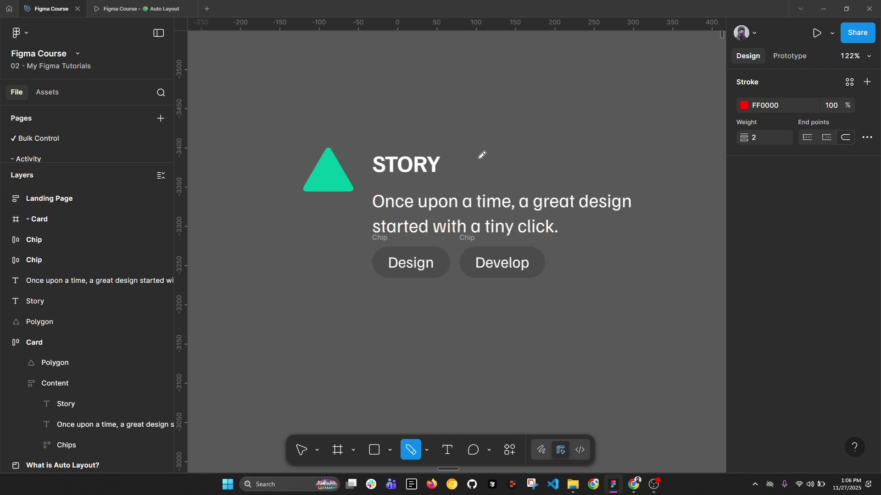
{"action": "key", "text": "Escape"}
- Duplicate the Develop chip and place the copy beside it at X 200, Y -3274
{"action": "left_click", "coordinate": [409, 263]}
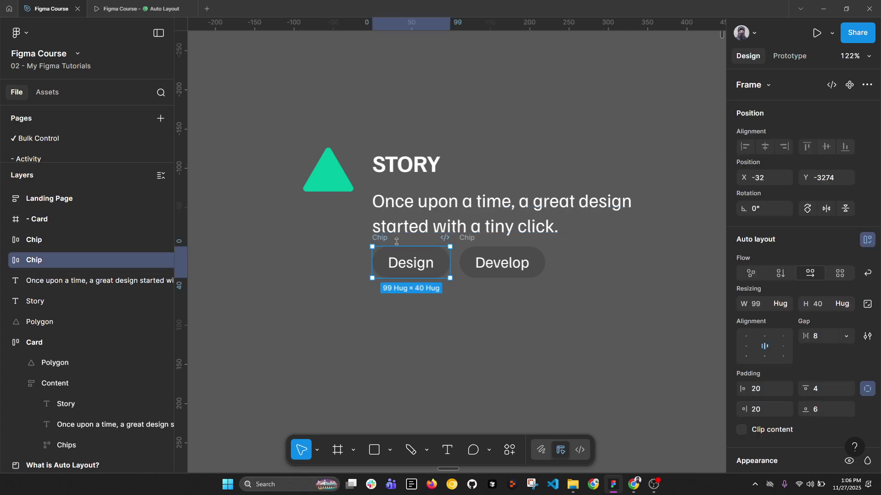
{"action": "left_click", "coordinate": [467, 239]}
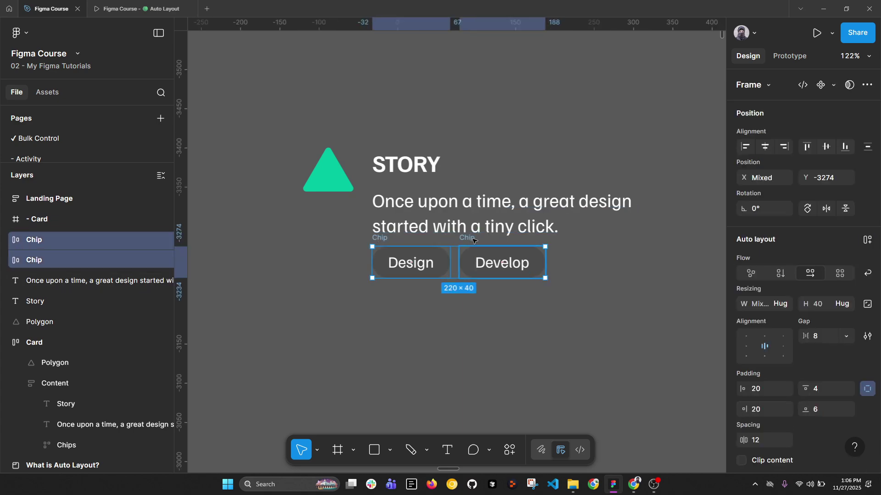
{"action": "left_click_drag", "start_coordinate": [481, 241], "coordinate": [571, 241]}
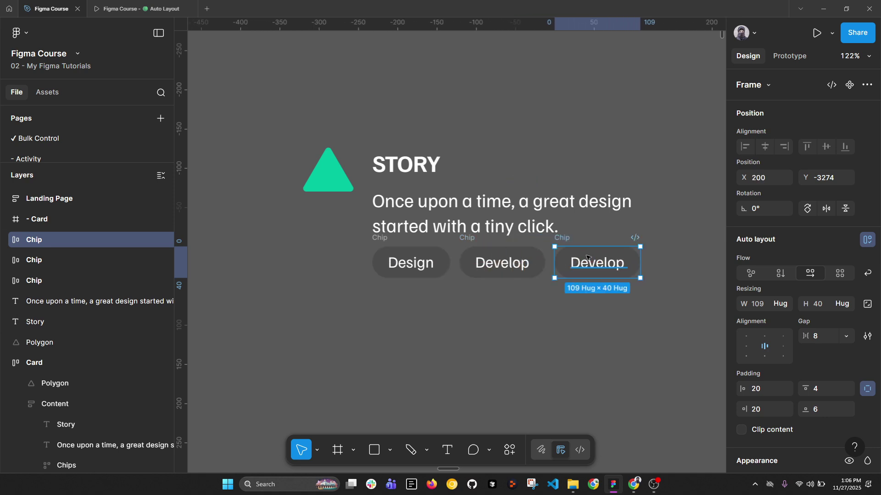
- Change the duplicated chip's text to "Data Analyst"
{"action": "double_click", "coordinate": [582, 256]}
{"action": "type", "text": "Q"}
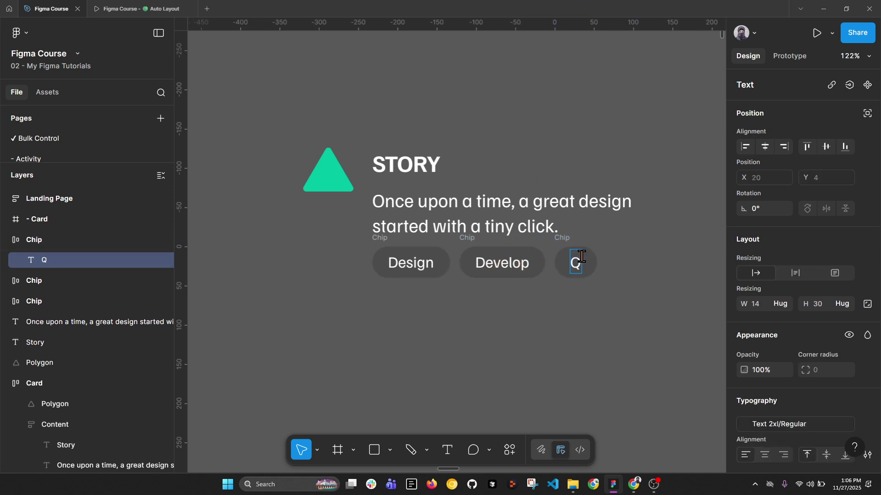
{"action": "type", "text": "A"}
{"action": "key", "text": "ctrl+a"}
{"action": "type", "text": "Data"}
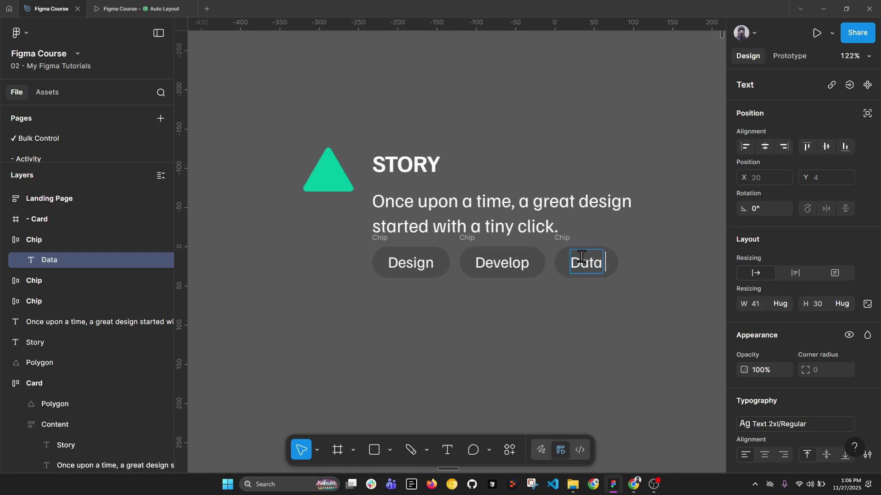
{"action": "type", "text": " Analyst"}
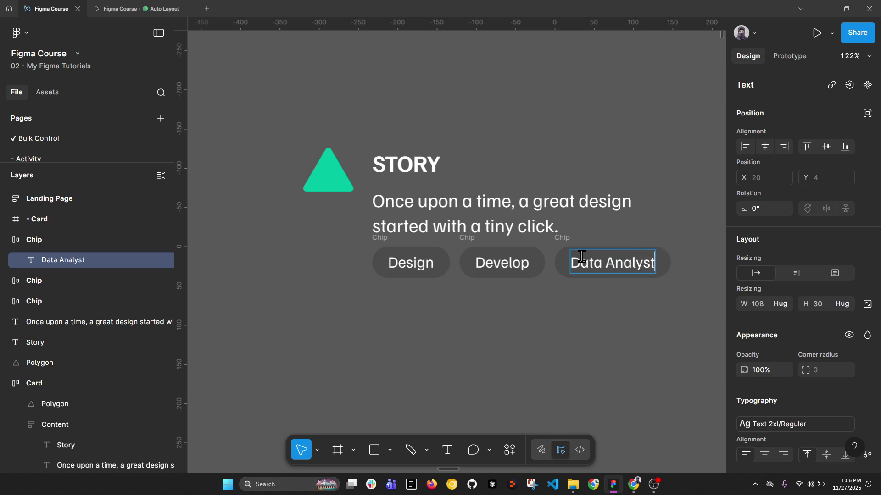
{"action": "key", "text": "Escape"}
{"action": "left_click", "coordinate": [555, 302]}
- Wrap the Design, Develop and Data Analyst chips in a horizontal auto layout named "Chips" and collapse the layers
{"action": "left_click", "coordinate": [561, 238]}
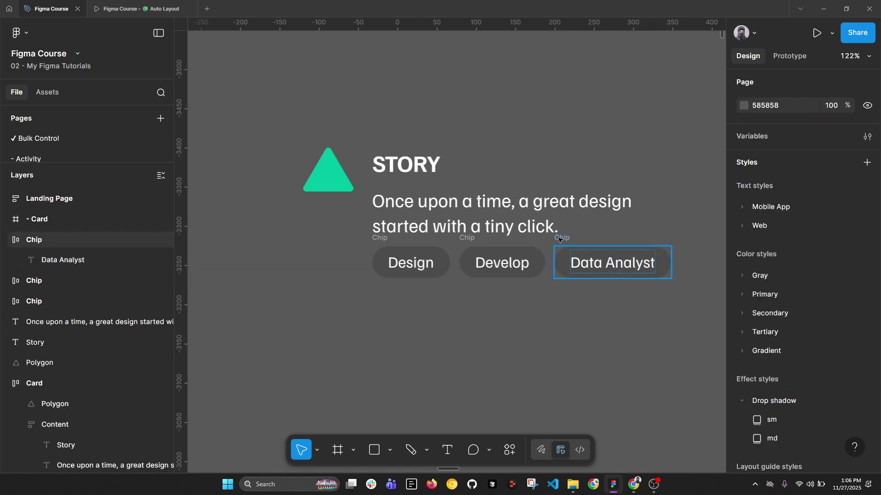
{"action": "left_click", "coordinate": [480, 239], "text": "shift"}
{"action": "left_click", "coordinate": [477, 239], "text": "shift"}
{"action": "left_click", "coordinate": [389, 240], "text": "shift"}
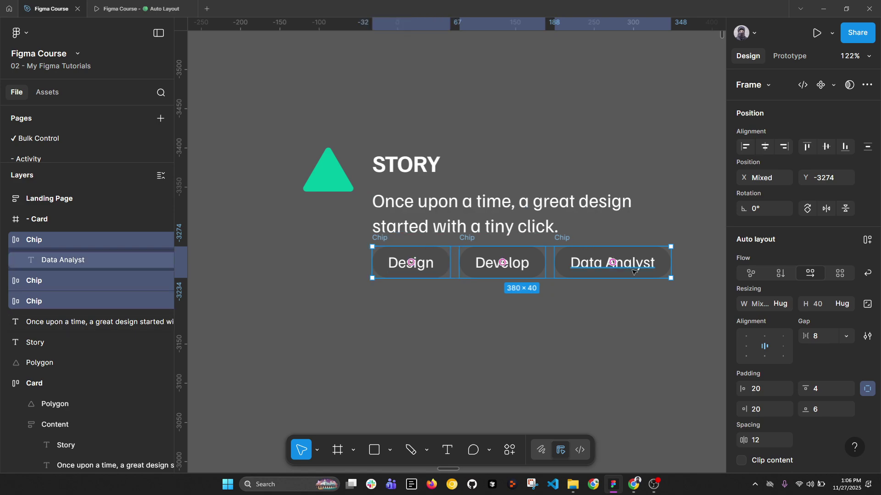
{"action": "key", "text": "shift+a"}
{"action": "double_click", "coordinate": [59, 240]}
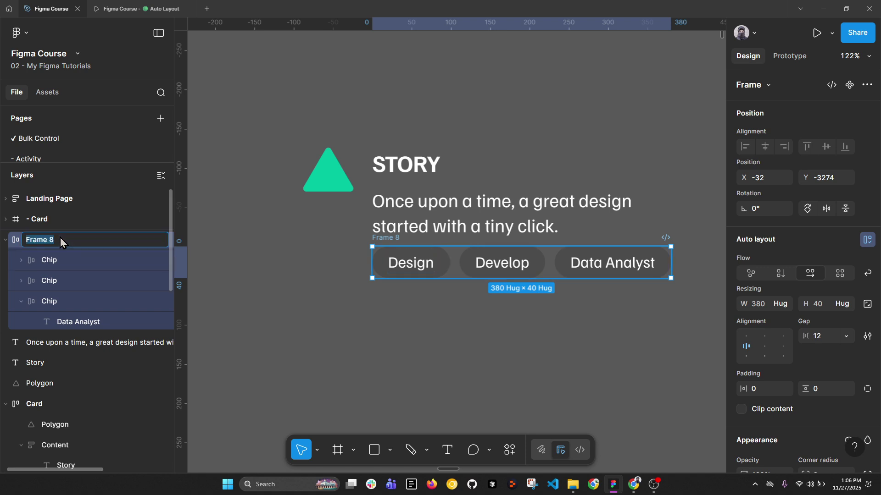
{"action": "type", "text": "Chips"}
{"action": "key", "text": "Return"}
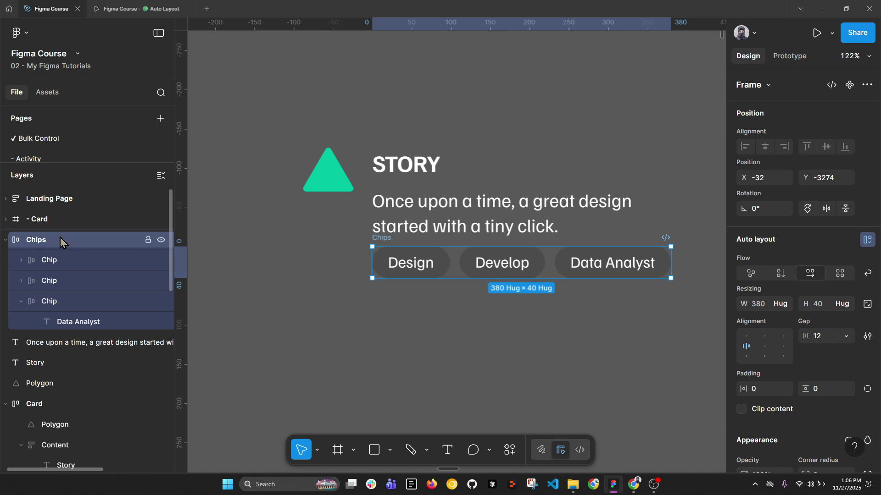
{"action": "key", "text": "alt+l"}
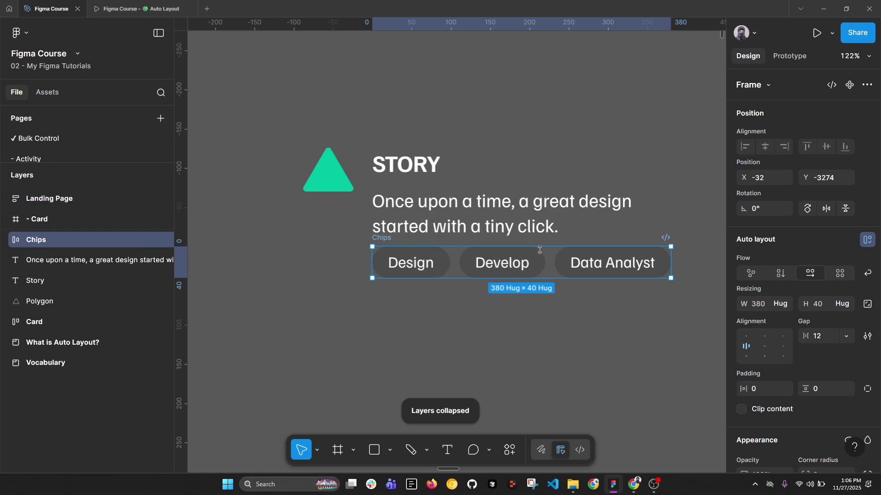
- Set the spacing between the STORY heading and its description to 8 and move the Chips frame down to Y -3258
{"action": "left_click", "coordinate": [427, 224]}
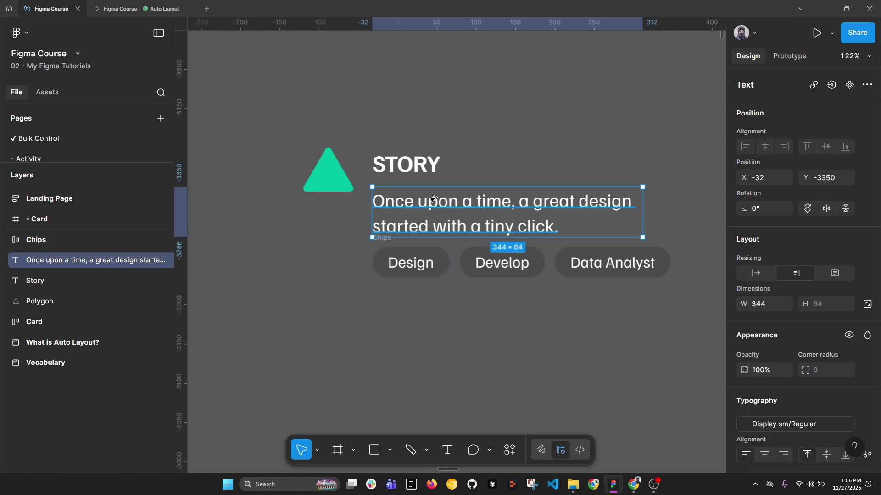
{"action": "left_click", "coordinate": [414, 166], "text": "shift"}
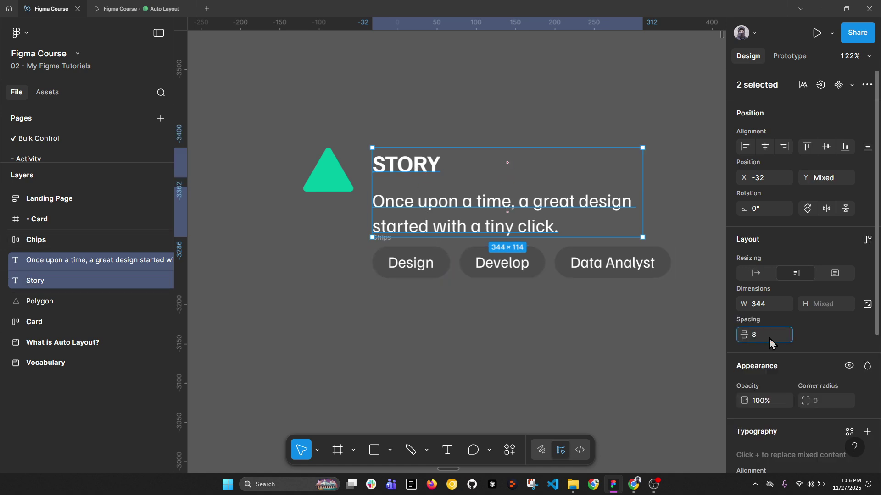
{"action": "type", "text": "6"}
{"action": "key", "text": "Return"}
{"action": "left_click", "coordinate": [387, 240]}
{"action": "left_click_drag", "start_coordinate": [386, 240], "coordinate": [387, 252]}
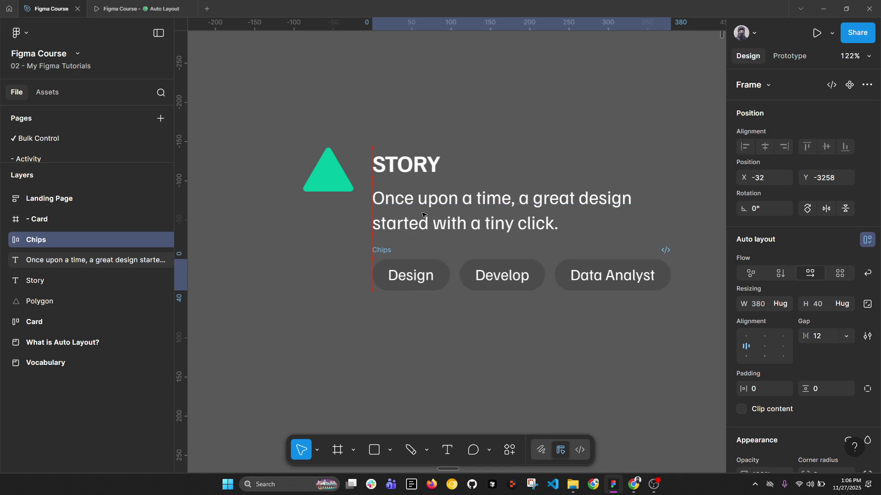
- Wrap the STORY heading and description in a vertical auto layout named "Text and Supporting Text"
{"action": "left_click", "coordinate": [399, 209]}
{"action": "left_click", "coordinate": [416, 158], "text": "shift"}
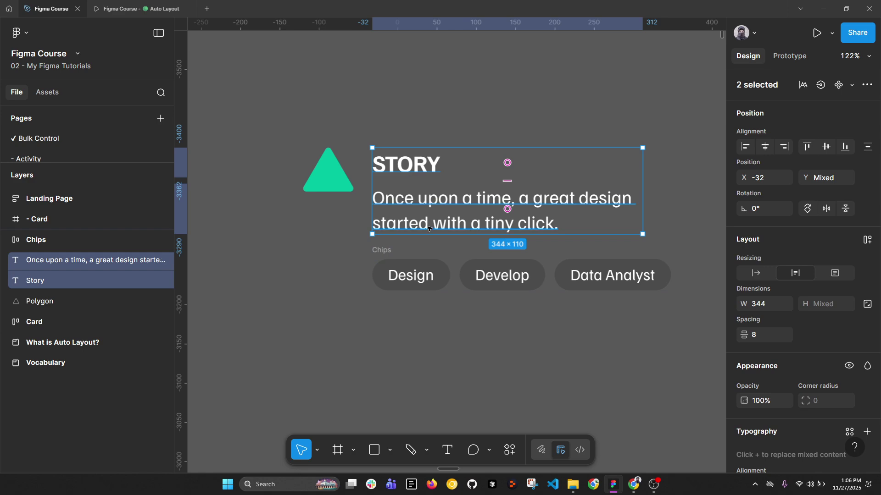
{"action": "key", "text": "shift+a"}
{"action": "double_click", "coordinate": [42, 261]}
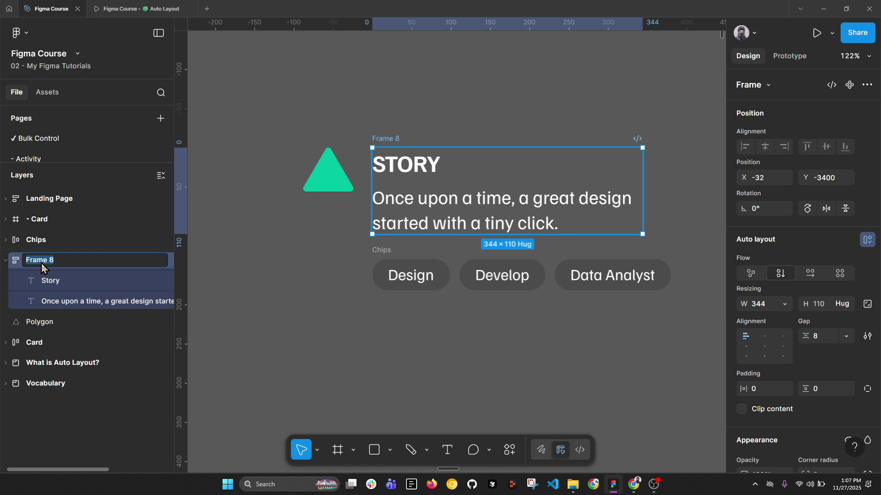
{"action": "type", "text": "Text and Supportimg Tex"}
{"action": "key", "text": "BackSpace"}
{"action": "key", "text": "BackSpace"}
{"action": "key", "text": "BackSpace"}
{"action": "key", "text": "BackSpace"}
{"action": "key", "text": "BackSpace"}
{"action": "key", "text": "BackSpace"}
{"action": "type", "text": "ng Text"}
{"action": "key", "text": "Return"}
- Wrap the Text and Supporting Text frame and the Chips frame in a vertical auto layout named "Content", then collapse the layers
{"action": "left_click", "coordinate": [55, 240], "text": "shift"}
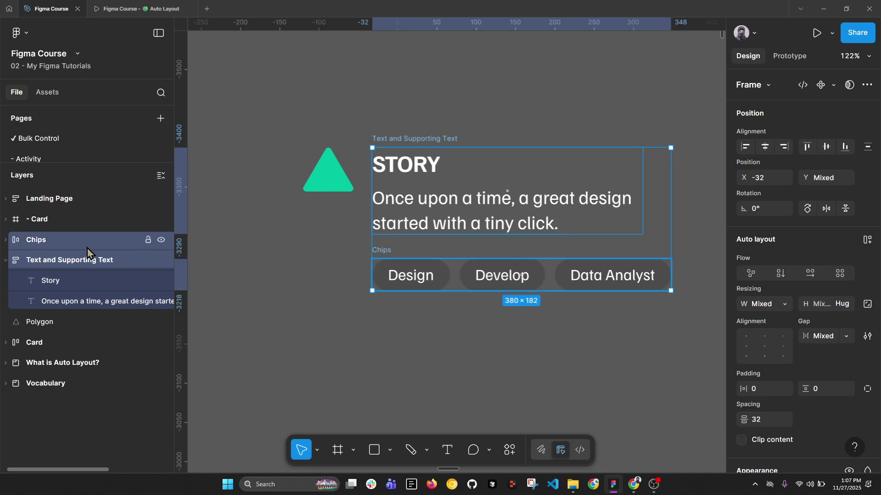
{"action": "key", "text": "shift+a"}
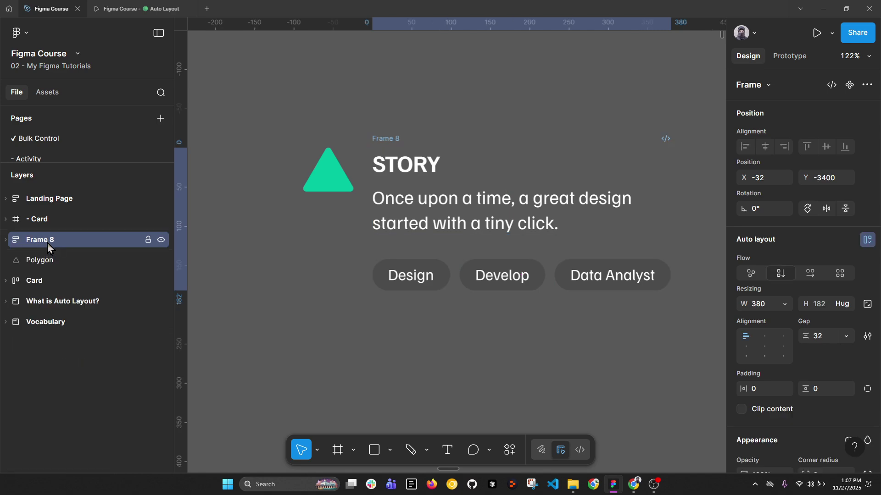
{"action": "double_click", "coordinate": [48, 243]}
{"action": "type", "text": "Co"}
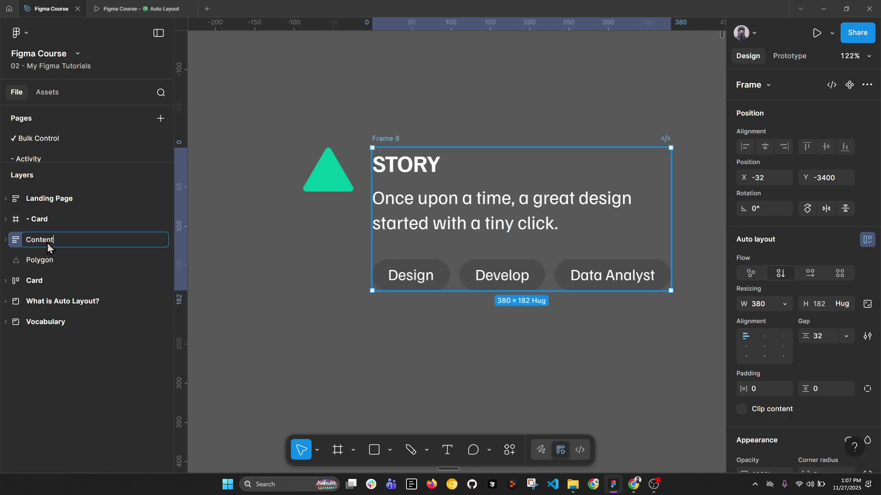
{"action": "type", "text": "ntent"}
{"action": "key", "text": "Return"}
{"action": "key", "text": "alt+l"}
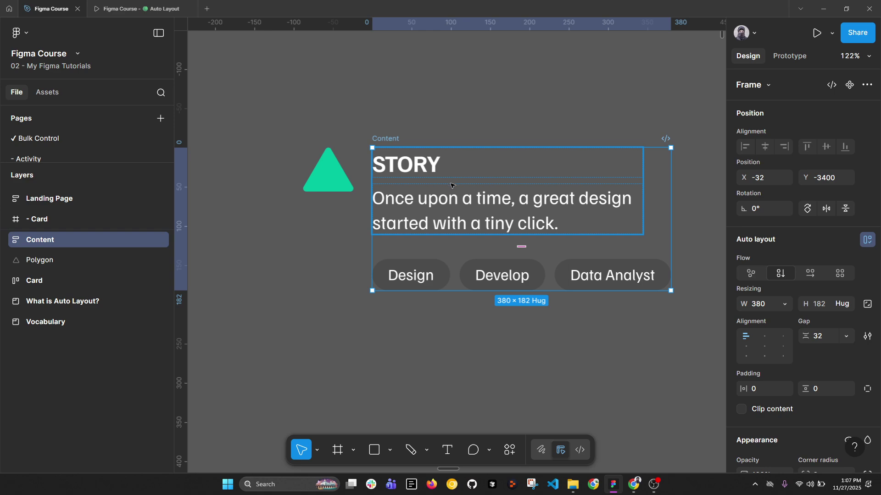
- Wrap the triangle and the Content frame in a horizontal auto layout named "Card" and collapse the layers
{"action": "left_click", "coordinate": [323, 163]}
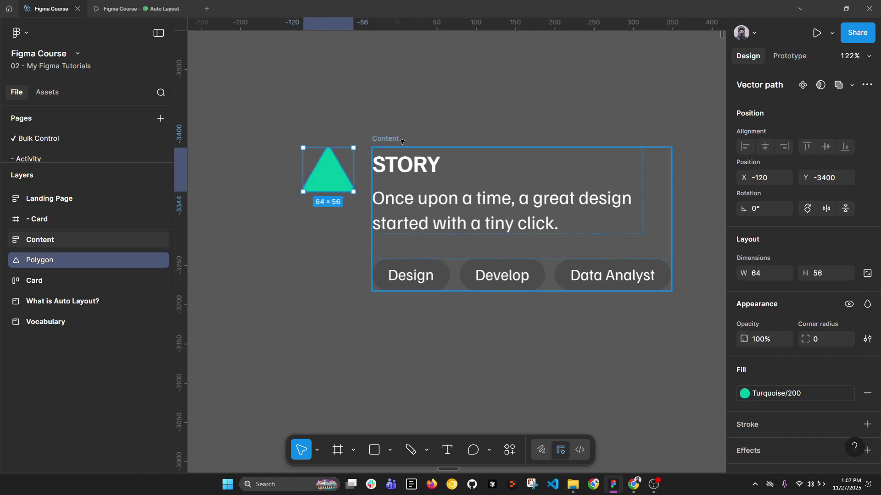
{"action": "left_click", "coordinate": [402, 141], "text": "shift"}
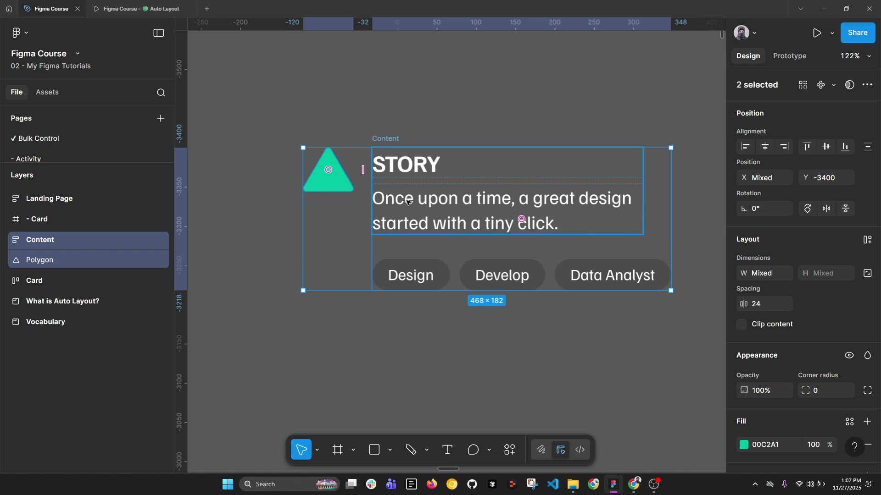
{"action": "key", "text": "shift+a"}
{"action": "double_click", "coordinate": [43, 241]}
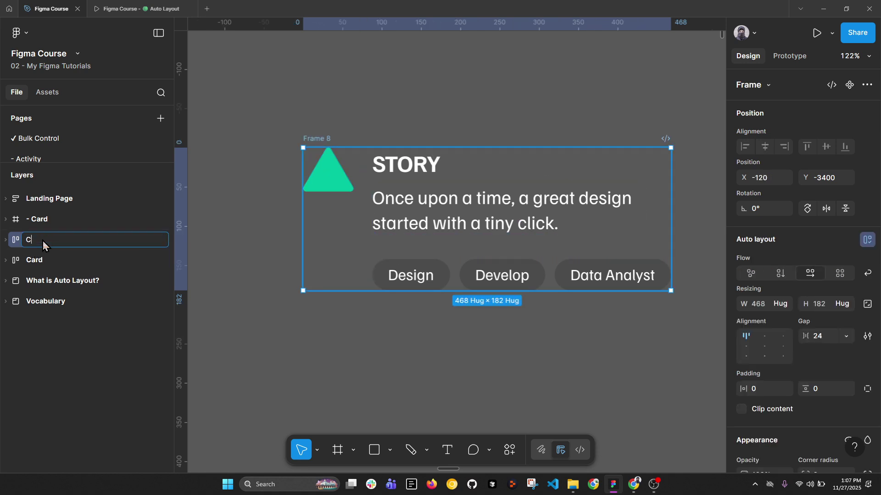
{"action": "type", "text": "Card"}
{"action": "key", "text": "Return"}
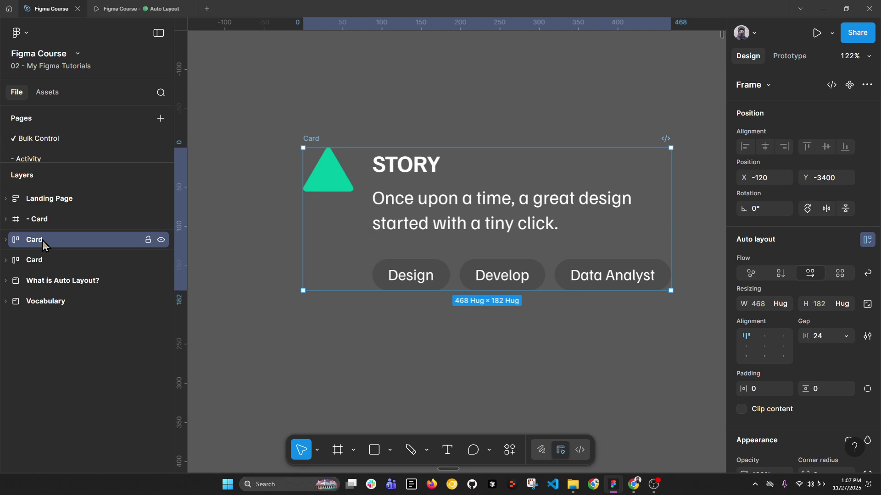
{"action": "key", "text": "alt+l"}
- Fill the new Card frame with the Gray/50 colour style from the libraries
{"action": "scroll", "coordinate": [811, 336], "scroll_direction": "down", "scroll_amount": 3}
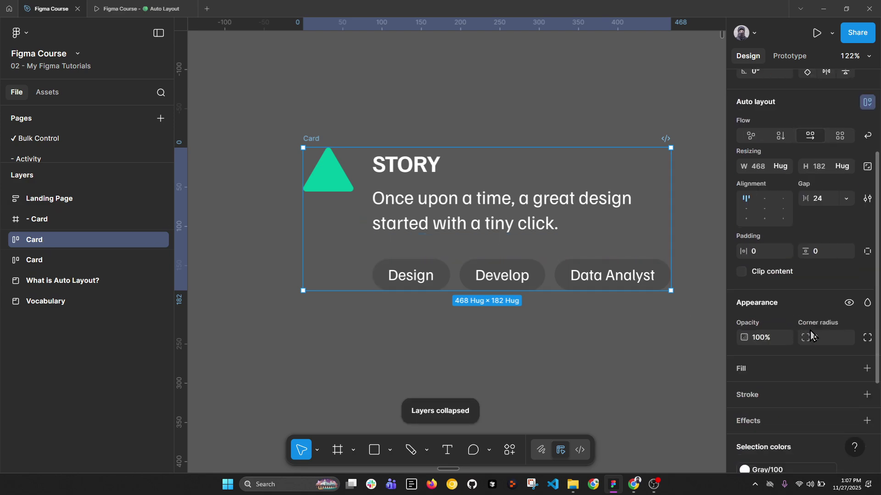
{"action": "left_click", "coordinate": [850, 369]}
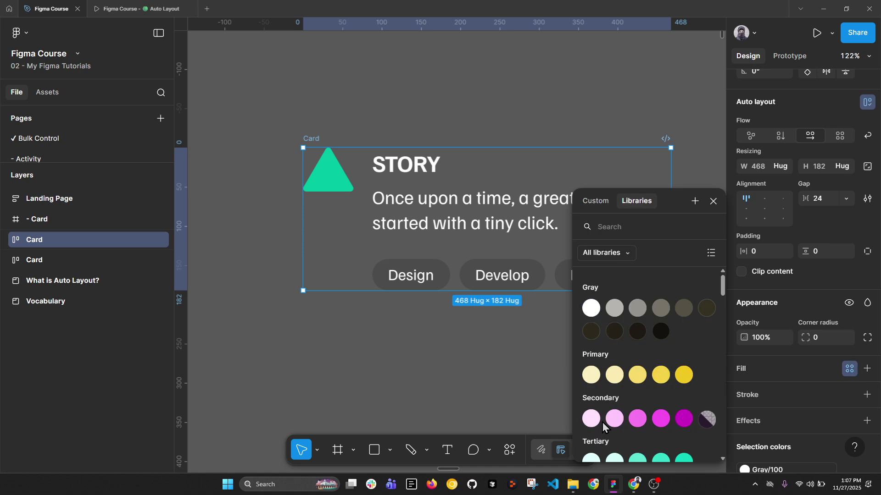
{"action": "scroll", "coordinate": [606, 413], "scroll_direction": "down", "scroll_amount": 2}
{"action": "scroll", "coordinate": [596, 357], "scroll_direction": "up", "scroll_amount": 2}
{"action": "left_click", "coordinate": [590, 307]}
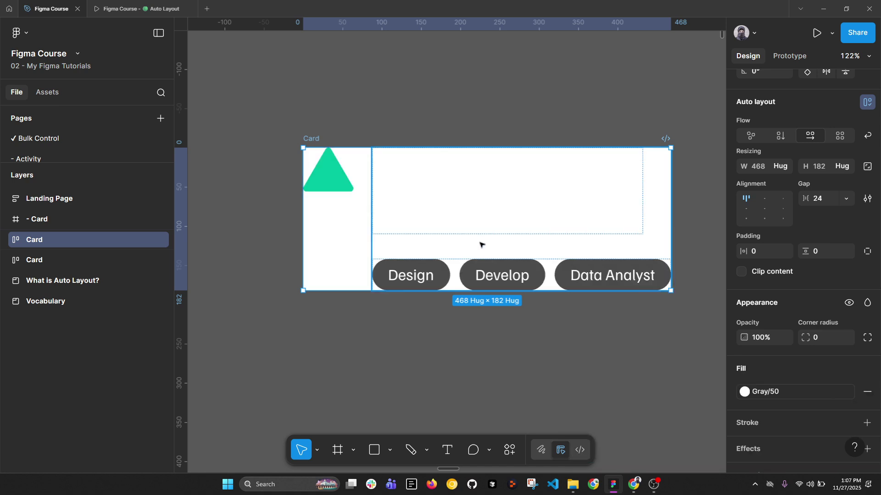
- Undo the Card's Gray/50 fill and apply the Gray/900 colour style as its fill instead
{"action": "key", "text": "ctrl+z"}
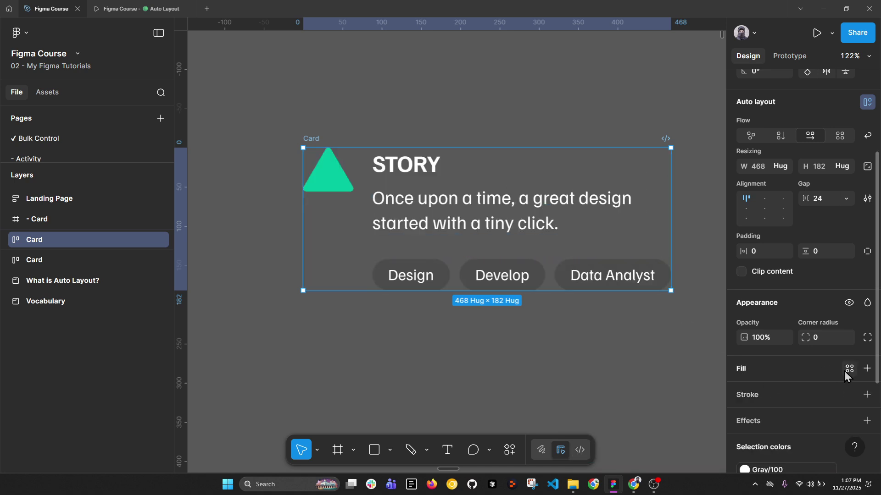
{"action": "left_click", "coordinate": [847, 372]}
{"action": "left_click", "coordinate": [659, 331]}
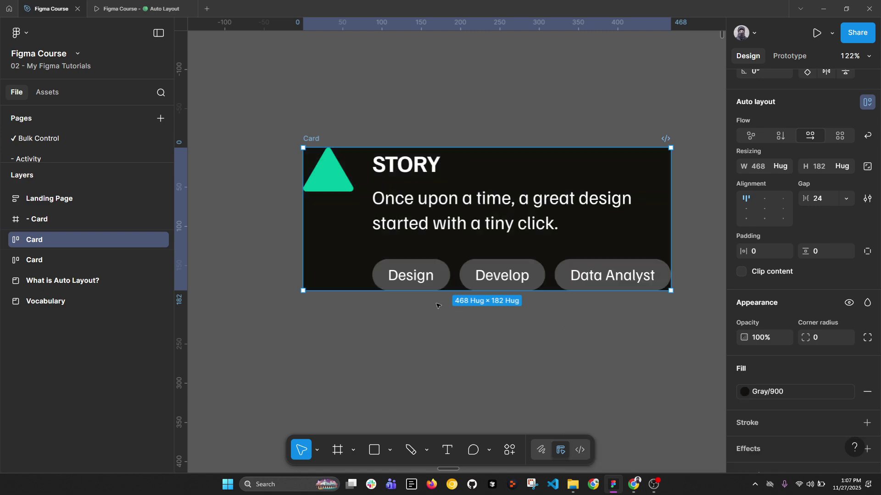
{"action": "left_click_drag", "start_coordinate": [452, 324], "coordinate": [415, 325]}
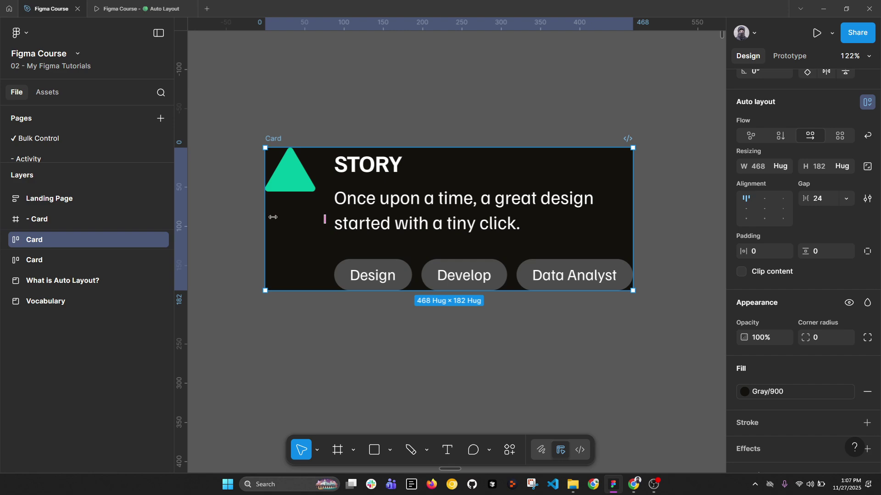
- Set the Card's horizontal and vertical padding to 24 each
{"action": "left_click_drag", "start_coordinate": [274, 217], "coordinate": [266, 217]}
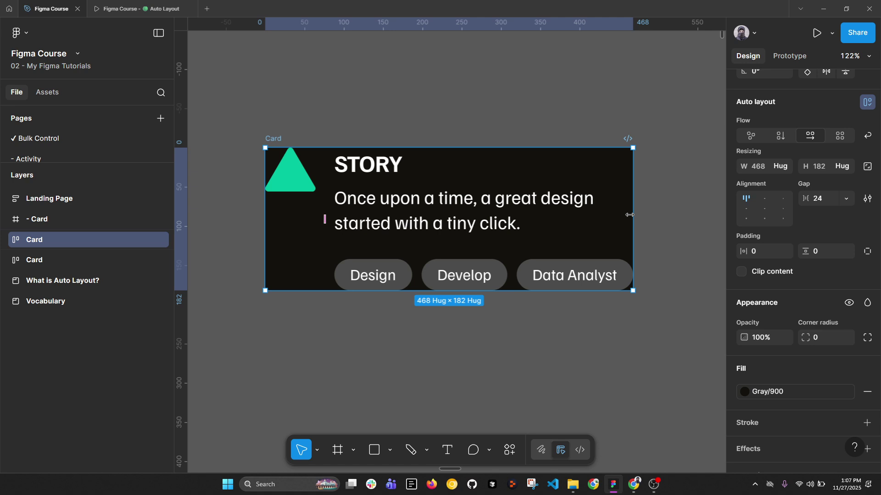
{"action": "left_click", "coordinate": [771, 249]}
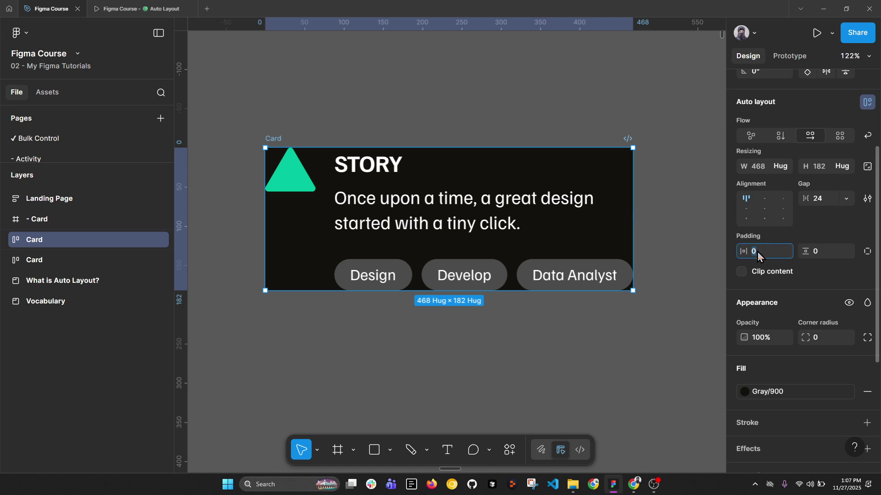
{"action": "type", "text": "24"}
{"action": "key", "text": "Return"}
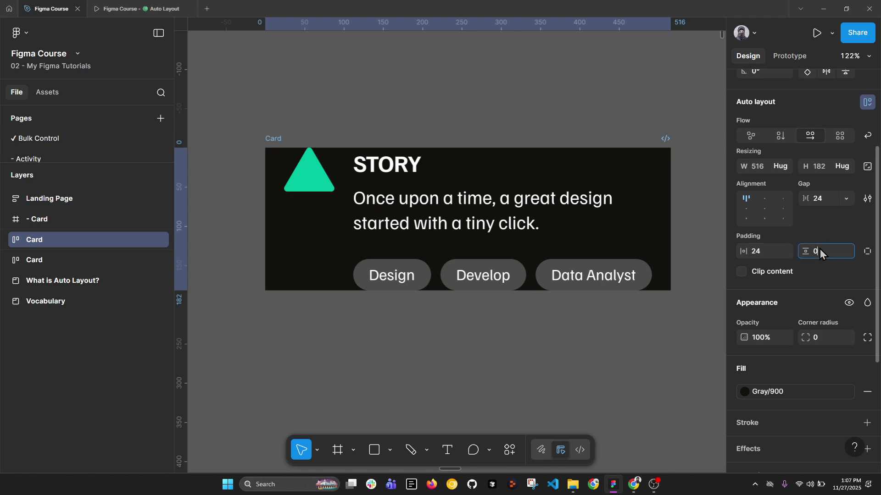
{"action": "type", "text": "24"}
{"action": "key", "text": "Return"}
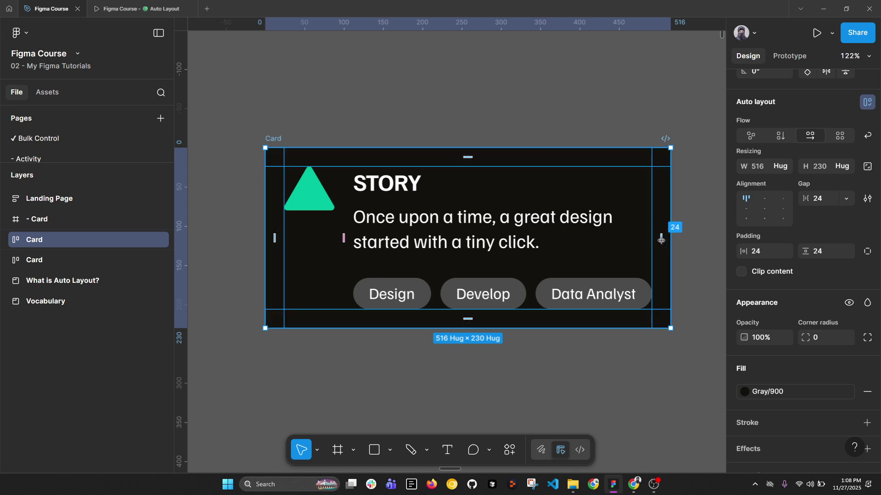
- Increase the Card's horizontal and vertical padding to 32 each directly on the canvas
{"action": "mouse_move", "coordinate": [661, 240]}
{"action": "left_mouse_down"}
{"action": "mouse_move", "coordinate": [702, 244]}
{"action": "mouse_move", "coordinate": [666, 242]}
{"action": "left_mouse_up"}
{"action": "key", "text": "ctrl+z"}
{"action": "left_click_drag", "start_coordinate": [469, 160], "coordinate": [471, 155]}
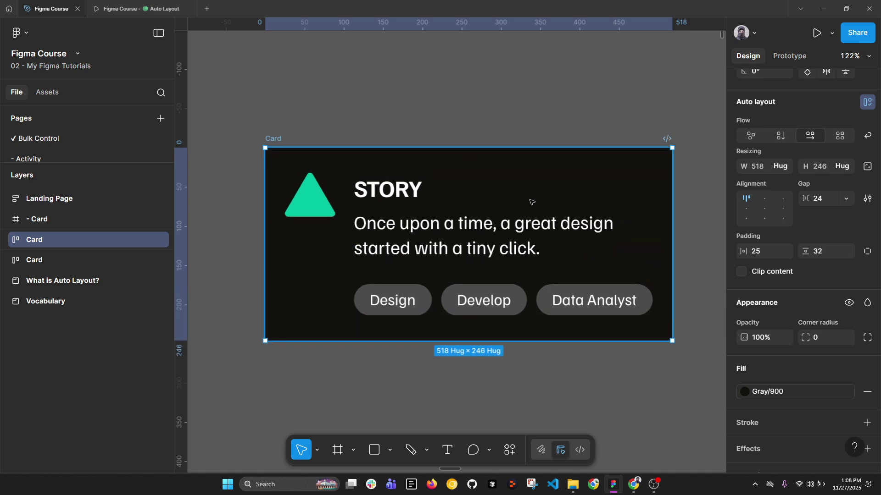
{"action": "mouse_move", "coordinate": [671, 238]}
{"action": "left_mouse_down"}
{"action": "mouse_move", "coordinate": [683, 236]}
{"action": "mouse_move", "coordinate": [670, 229]}
{"action": "left_mouse_up"}
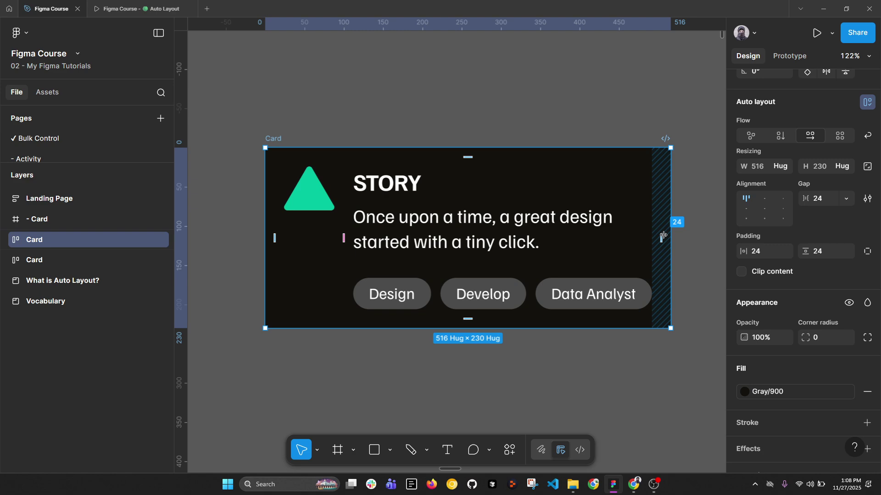
{"action": "left_click_drag", "start_coordinate": [664, 235], "coordinate": [672, 239]}
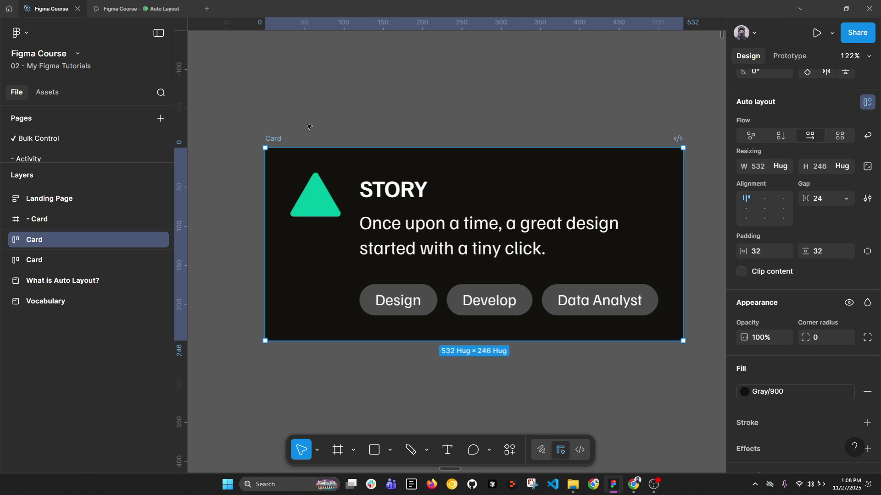
- Duplicate the Card below the original with 77 spacing, and move both cards together into clear canvas space
{"action": "scroll", "coordinate": [308, 126], "scroll_direction": "down", "scroll_amount": 5}
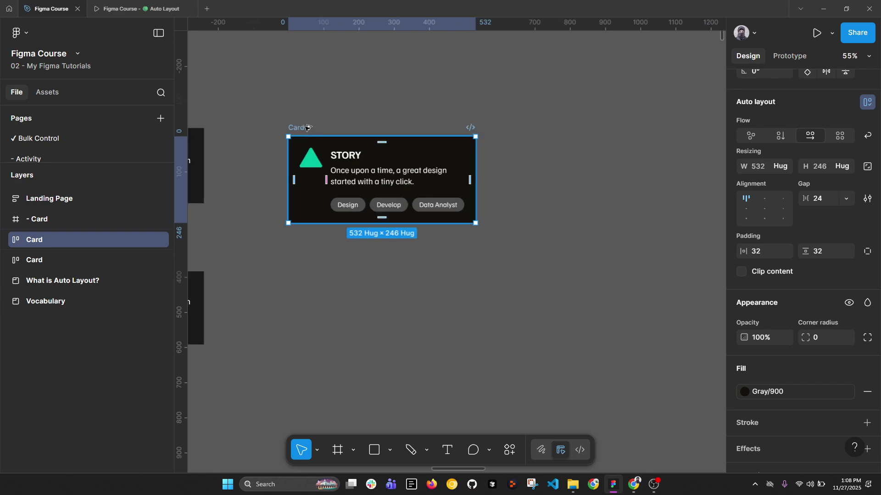
{"action": "left_click_drag", "start_coordinate": [299, 128], "coordinate": [297, 241]}
{"action": "left_click", "coordinate": [298, 127], "text": "shift"}
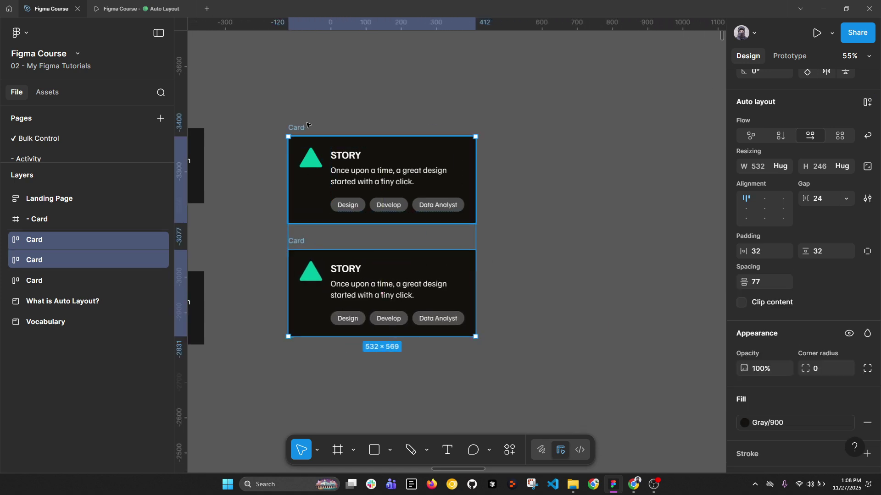
{"action": "left_click_drag", "start_coordinate": [297, 127], "coordinate": [348, 125]}
{"action": "key", "text": "shift+2"}
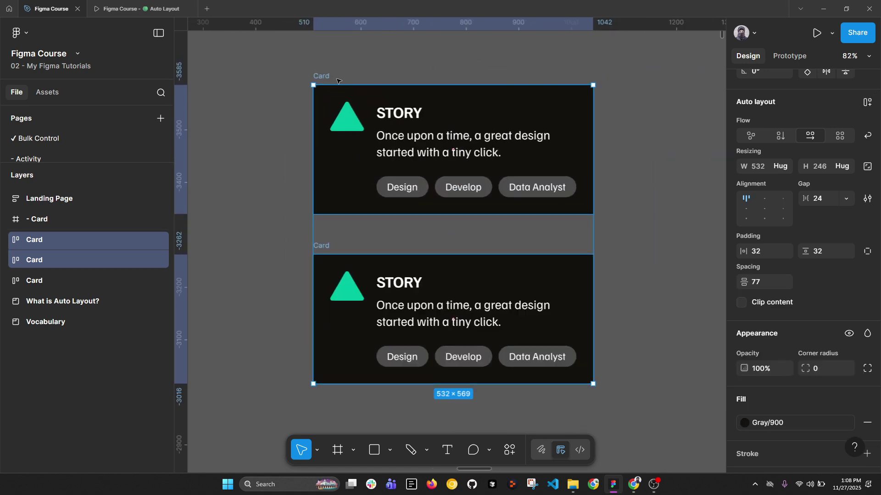
- Try widening the upper Card to about 789, inspect its Content frame's spacing, and return the card to hugging its contents
{"action": "left_click", "coordinate": [349, 125]}
{"action": "scroll", "coordinate": [458, 137], "scroll_direction": "right", "scroll_amount": 1}
{"action": "left_click_drag", "start_coordinate": [569, 123], "coordinate": [706, 124]}
{"action": "key", "text": "Return"}
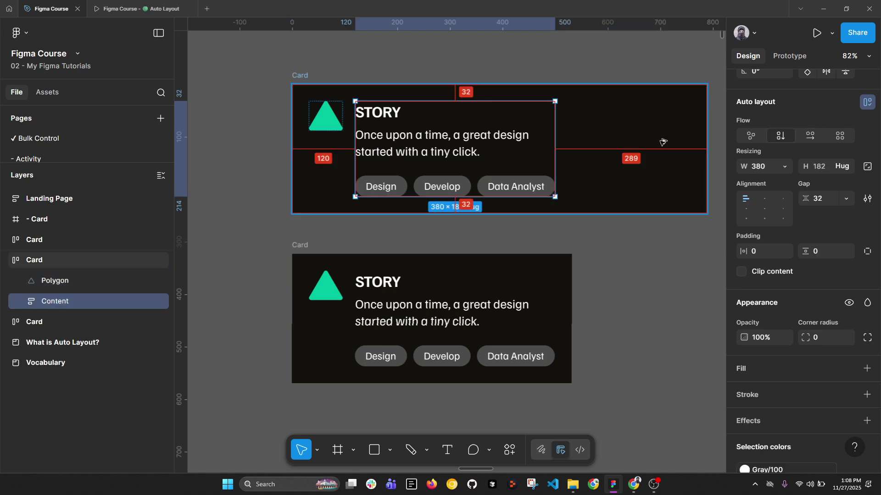
{"action": "left_click", "coordinate": [301, 77]}
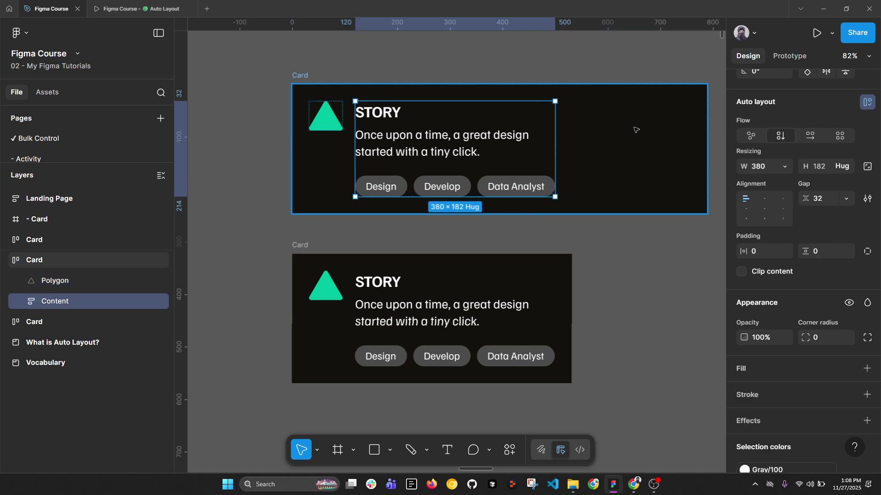
{"action": "key", "text": "ctrl+alt+shift+r"}
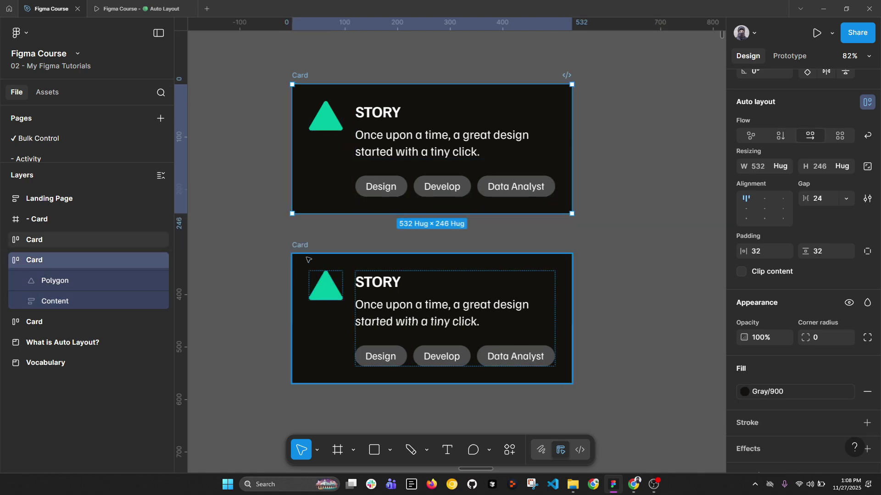
- Examine the lower Card's structure, comparing the parent frame with its Polygon and Content children
{"action": "left_click", "coordinate": [389, 286]}
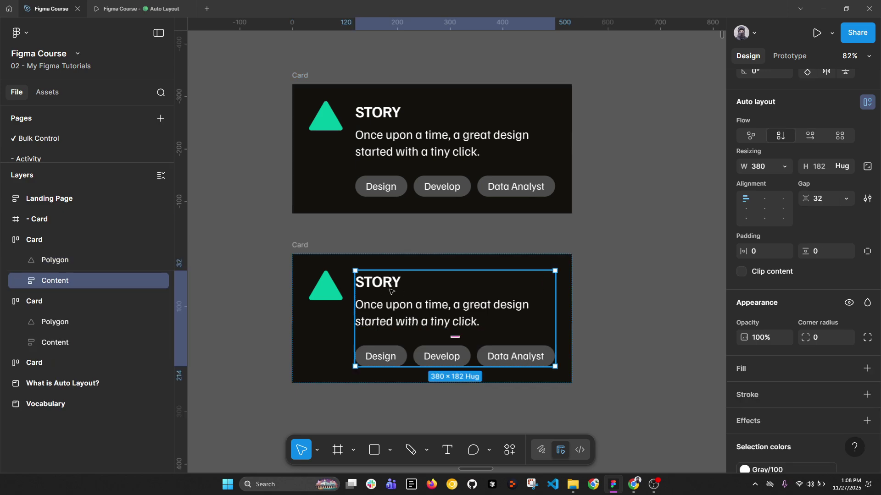
{"action": "left_click", "coordinate": [52, 260]}
{"action": "left_click", "coordinate": [55, 281], "text": "shift"}
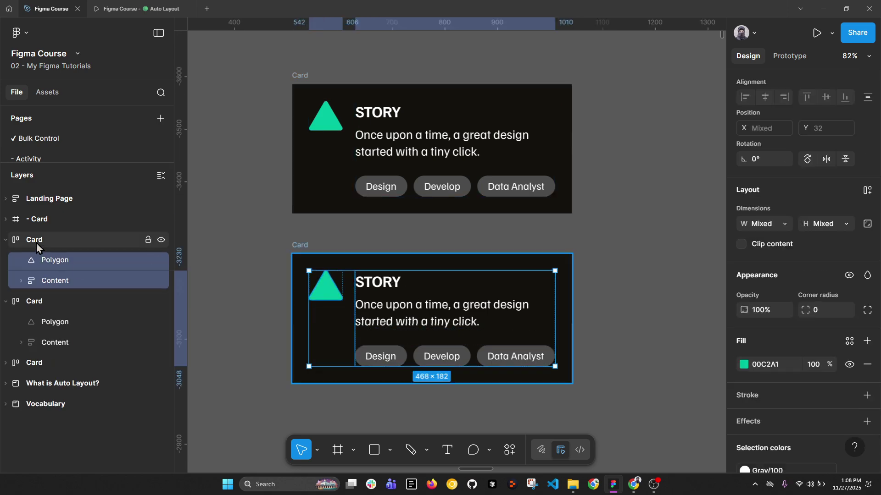
{"action": "key", "text": "Escape"}
{"action": "key", "text": "Return"}
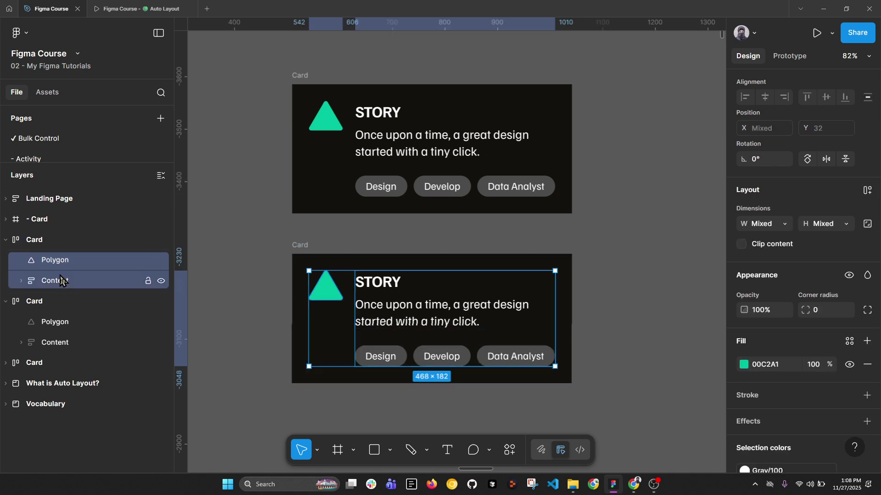
{"action": "left_click", "coordinate": [435, 303]}
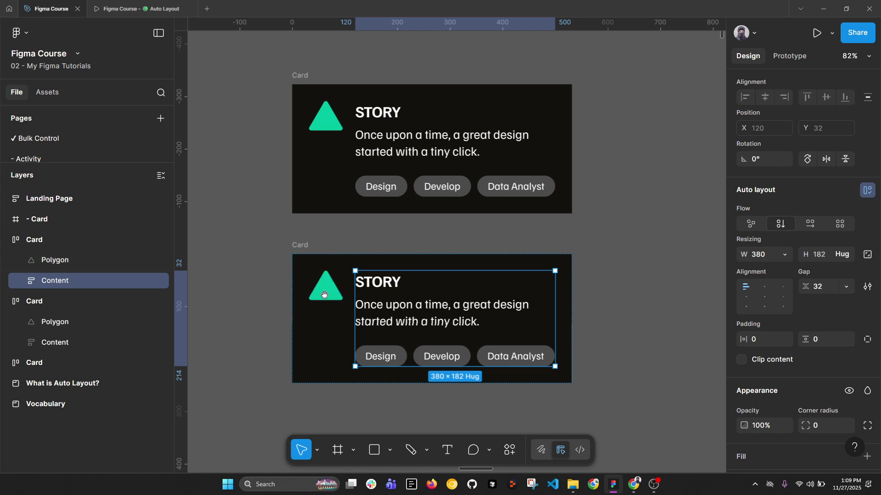
{"action": "scroll", "coordinate": [317, 276], "scroll_direction": "down", "scroll_amount": 2}
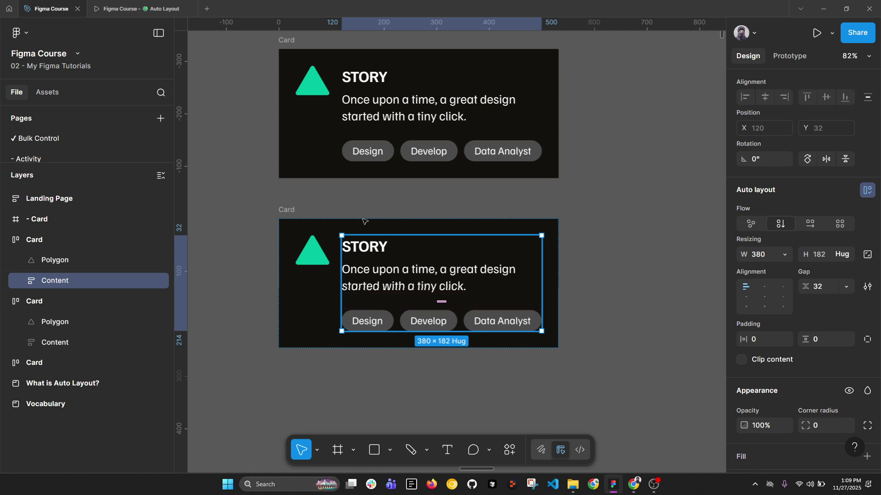
{"action": "left_click", "coordinate": [452, 340]}
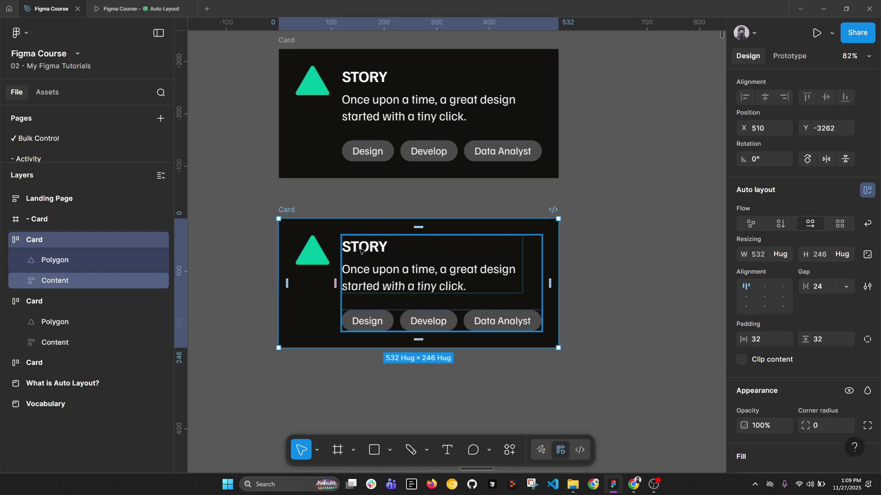
- Try stretching the lower Card's triangle wider, undo it, and check the triangle's width and height sizing options
{"action": "left_click", "coordinate": [317, 253]}
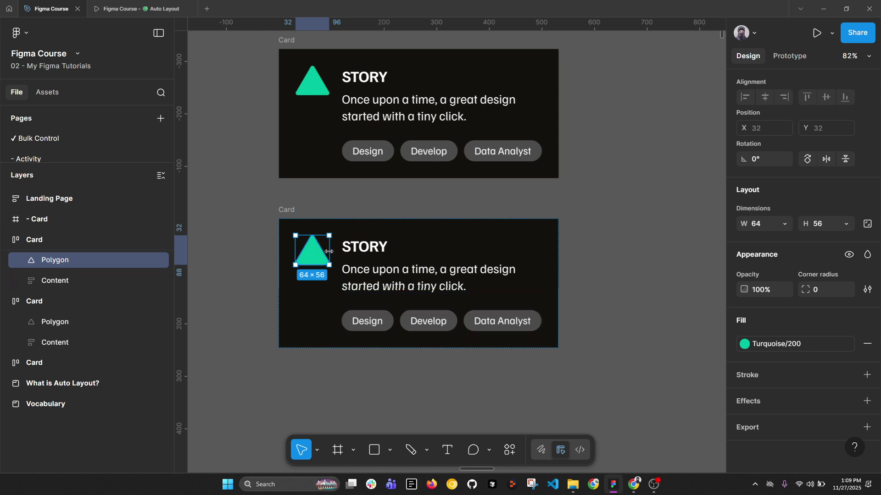
{"action": "left_click_drag", "start_coordinate": [329, 251], "coordinate": [474, 251]}
{"action": "key", "text": "ctrl+z"}
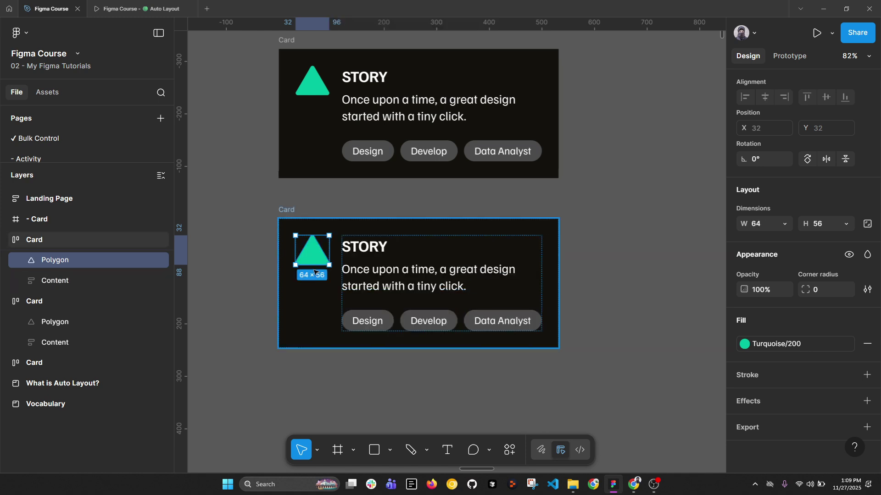
{"action": "mouse_move", "coordinate": [316, 265]}
{"action": "left_mouse_down"}
{"action": "mouse_move", "coordinate": [319, 354]}
{"action": "mouse_move", "coordinate": [320, 265]}
{"action": "left_mouse_up"}
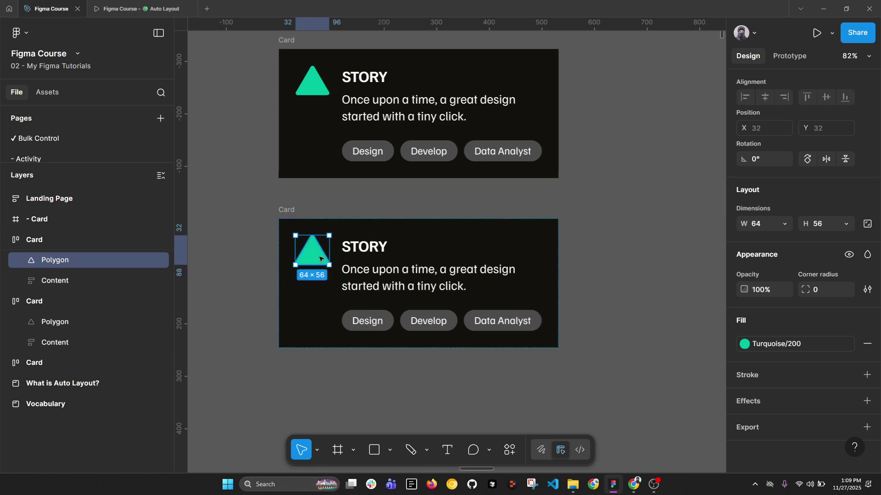
{"action": "left_click", "coordinate": [786, 224]}
{"action": "left_click", "coordinate": [769, 229]}
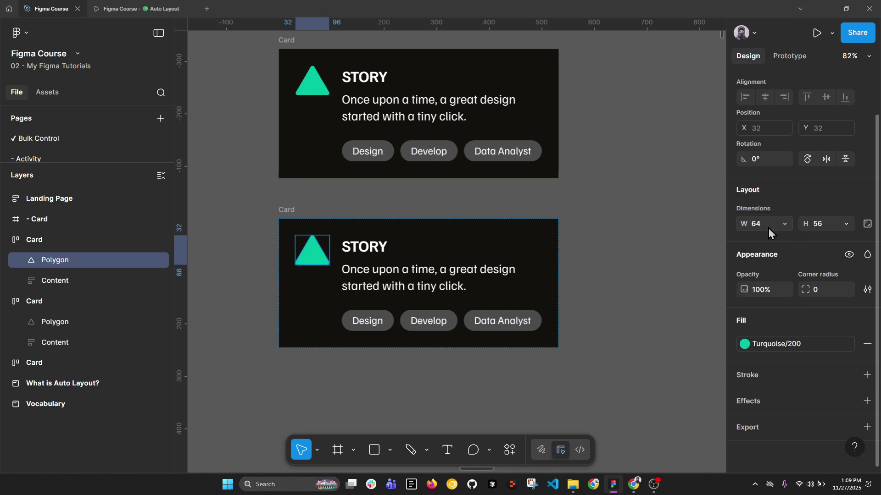
{"action": "left_click", "coordinate": [846, 225]}
{"action": "left_click", "coordinate": [813, 229]}
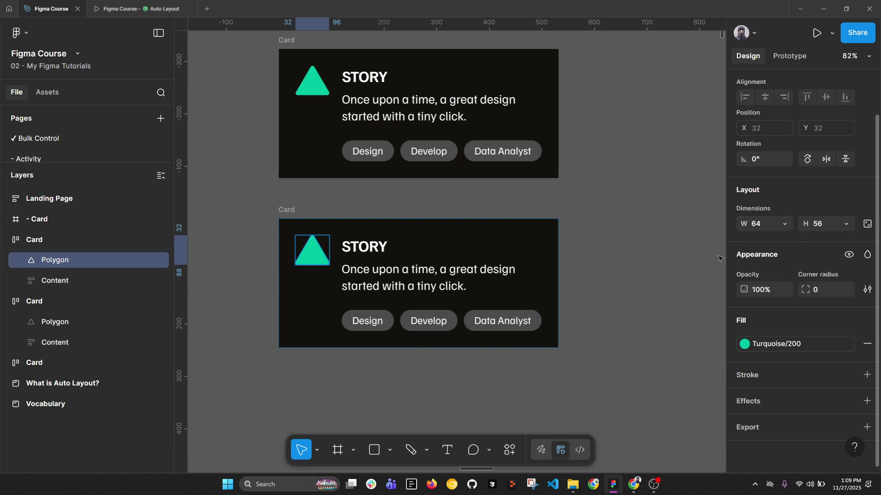
- Set the width of the lower Card's Content frame to Fill container
{"action": "left_click", "coordinate": [415, 259]}
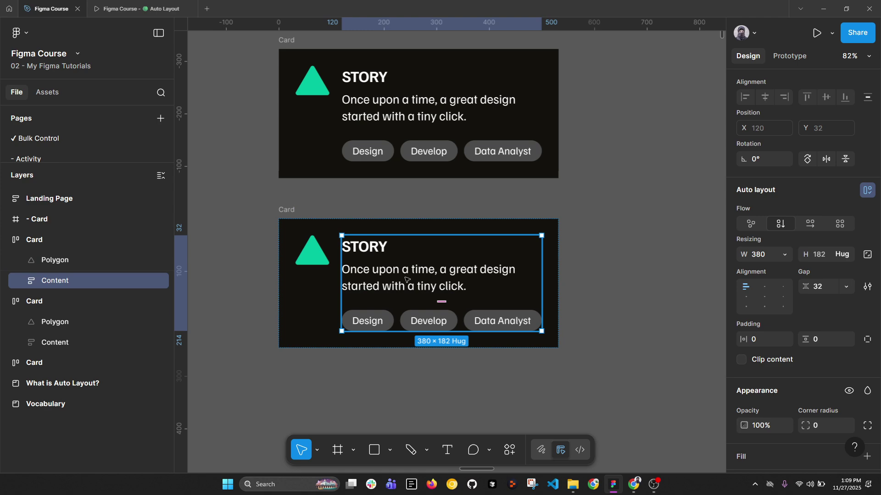
{"action": "left_click", "coordinate": [784, 254]}
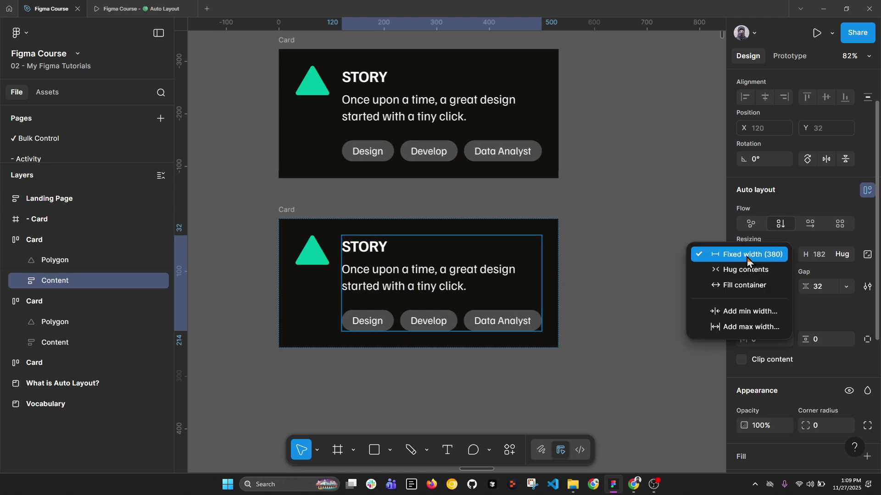
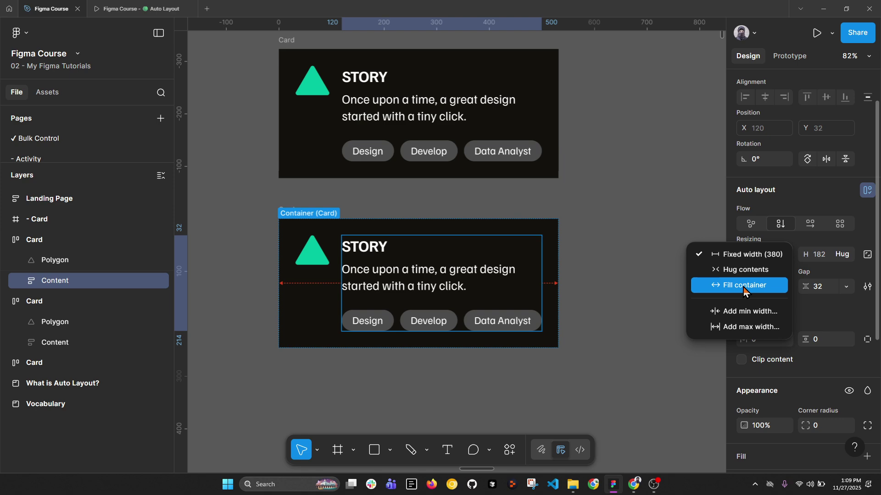
{"action": "left_click", "coordinate": [744, 290]}
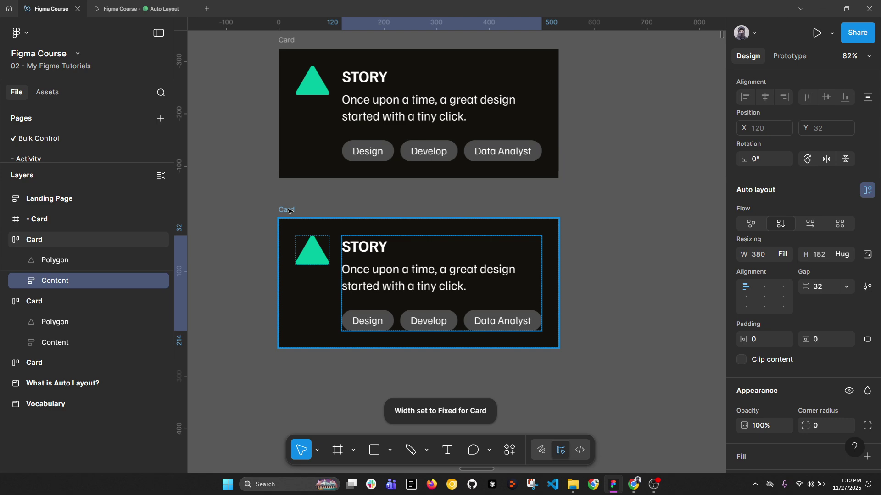
- Try widening the lower Card to 710 to test its filling Content frame, and undo the resize
{"action": "key", "text": "alt"}
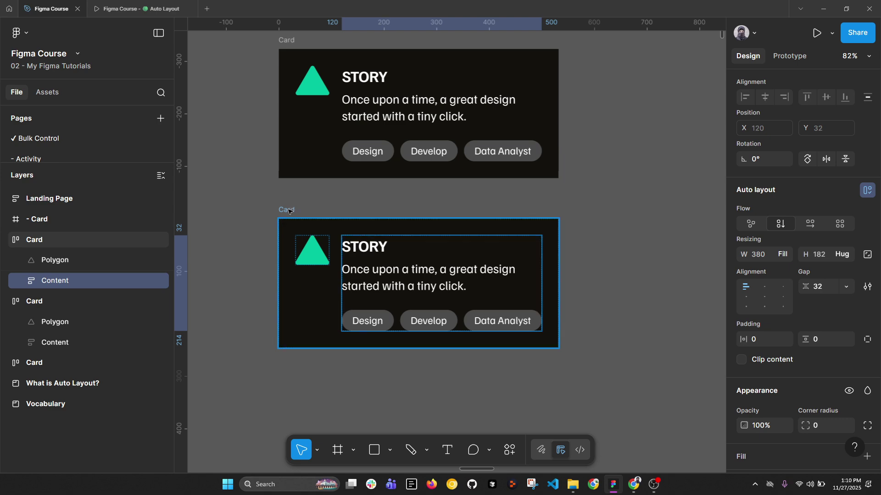
{"action": "left_click", "coordinate": [284, 212]}
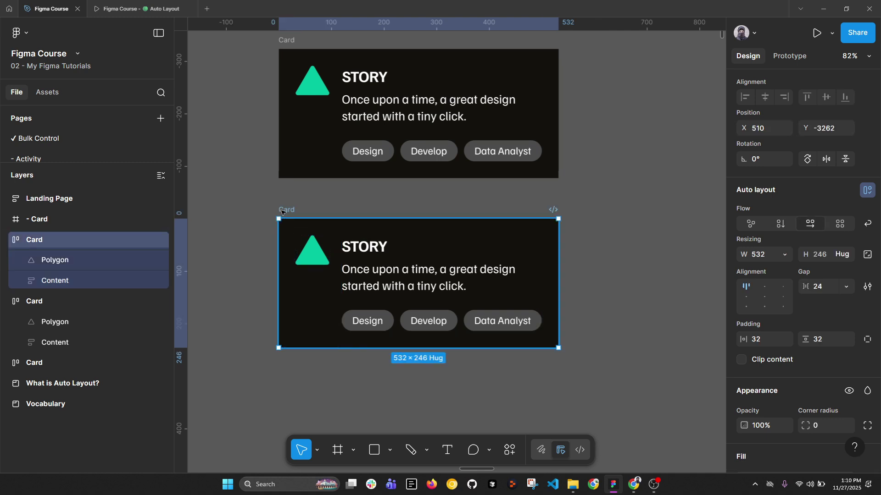
{"action": "left_click_drag", "start_coordinate": [564, 255], "coordinate": [648, 255]}
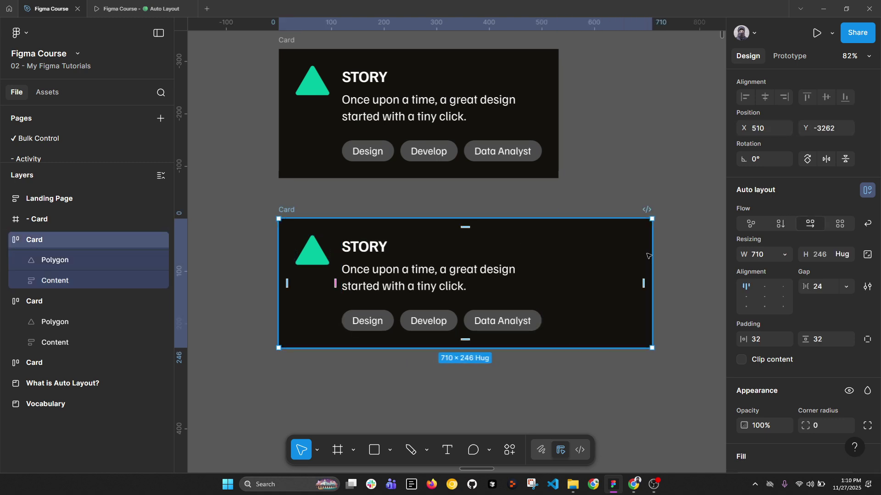
{"action": "key", "text": "ctrl+z"}
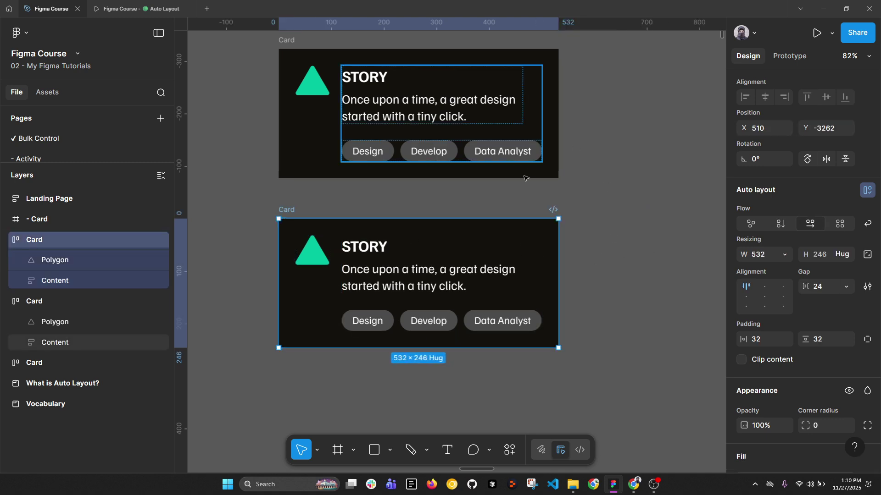
- Fill the lower Card's Content frame with the Gray/600 library color
{"action": "double_click", "coordinate": [431, 255]}
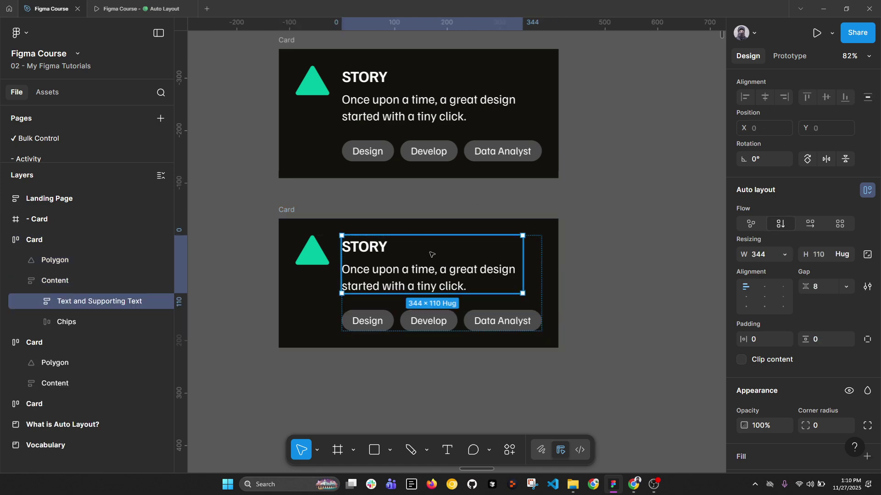
{"action": "left_click", "coordinate": [54, 285]}
{"action": "scroll", "coordinate": [779, 361], "scroll_direction": "down", "scroll_amount": 3}
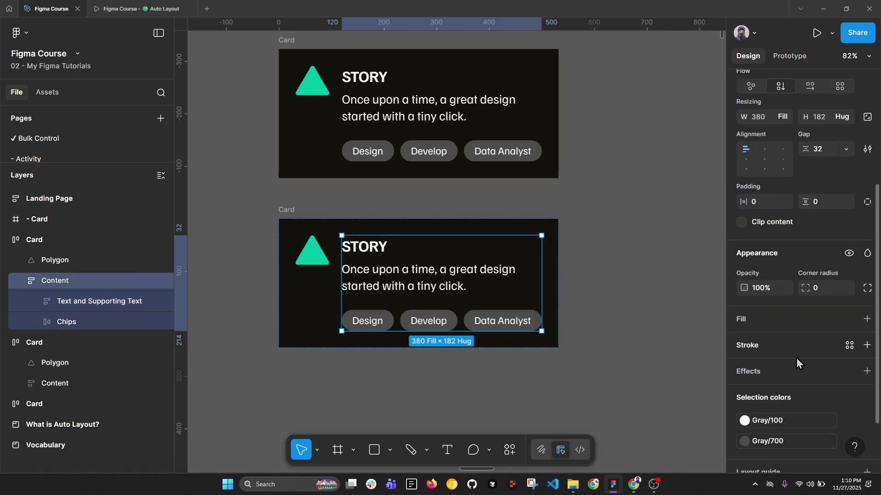
{"action": "left_click", "coordinate": [849, 319]}
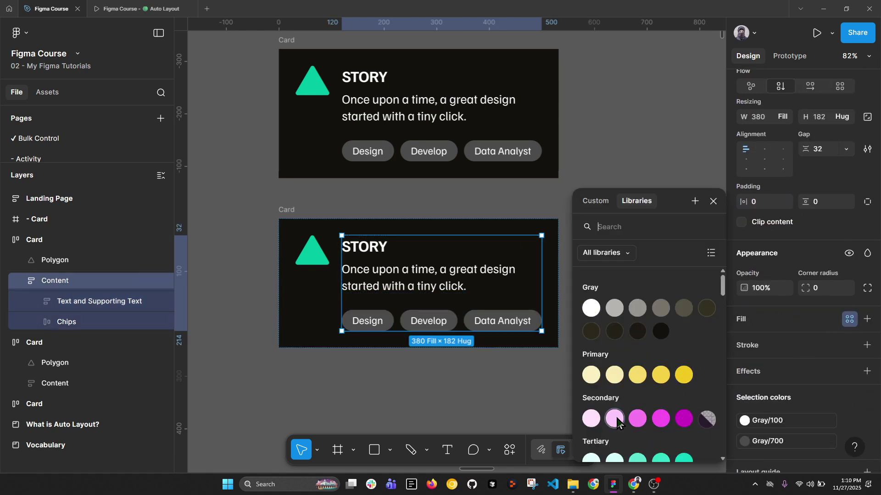
{"action": "left_click", "coordinate": [615, 419]}
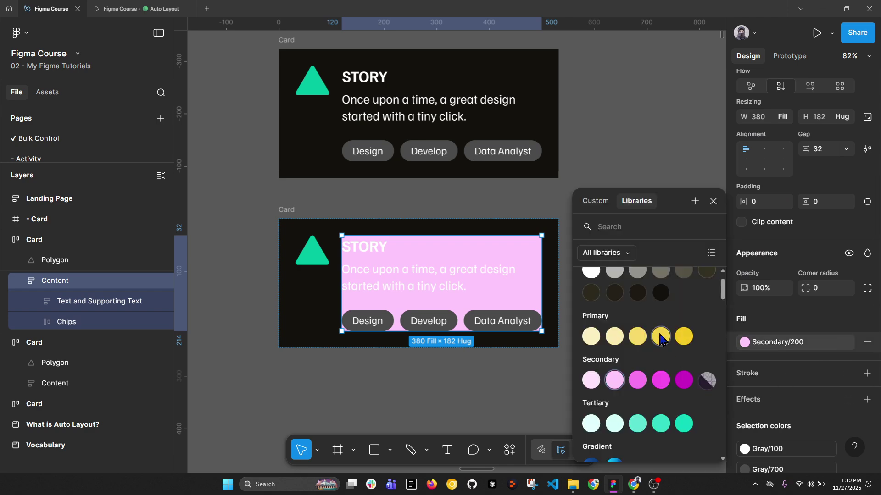
{"action": "left_click", "coordinate": [638, 293]}
{"action": "left_click", "coordinate": [761, 343]}
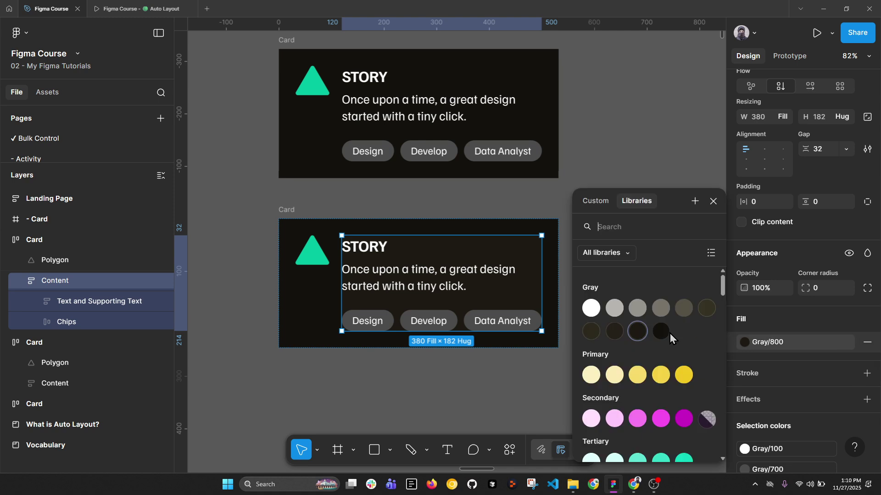
{"action": "left_click", "coordinate": [613, 330]}
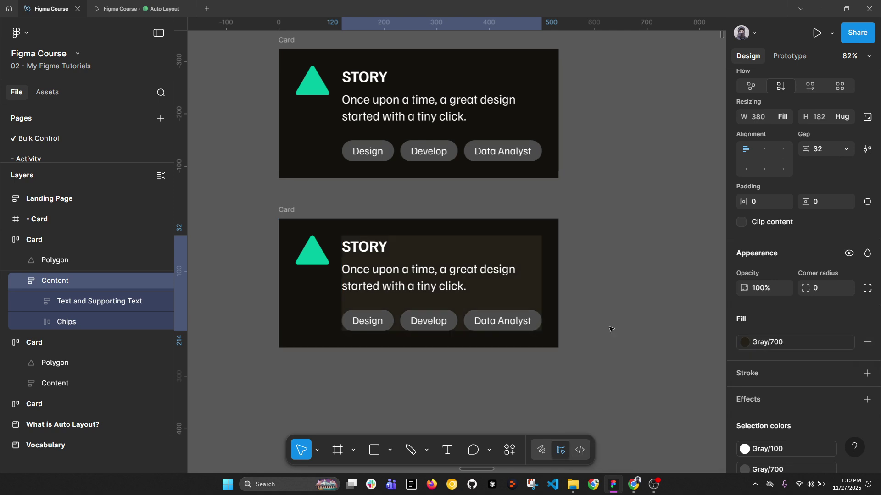
{"action": "left_click", "coordinate": [745, 342]}
{"action": "left_click", "coordinate": [590, 332]}
{"action": "left_click", "coordinate": [591, 332]}
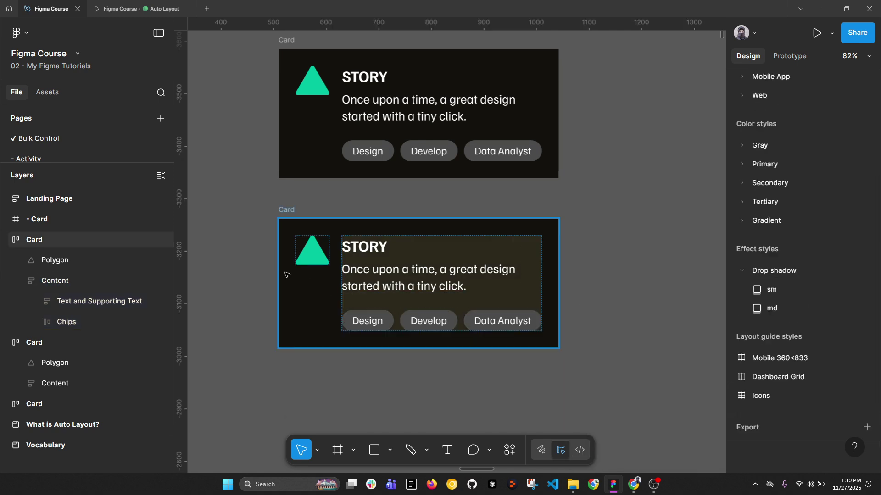
- Try widening the lower Card to test how its tinted Content frame stretches, and undo the resize
{"action": "left_click", "coordinate": [298, 211]}
{"action": "left_click_drag", "start_coordinate": [559, 284], "coordinate": [670, 284]}
{"action": "key", "text": "ctrl+z"}
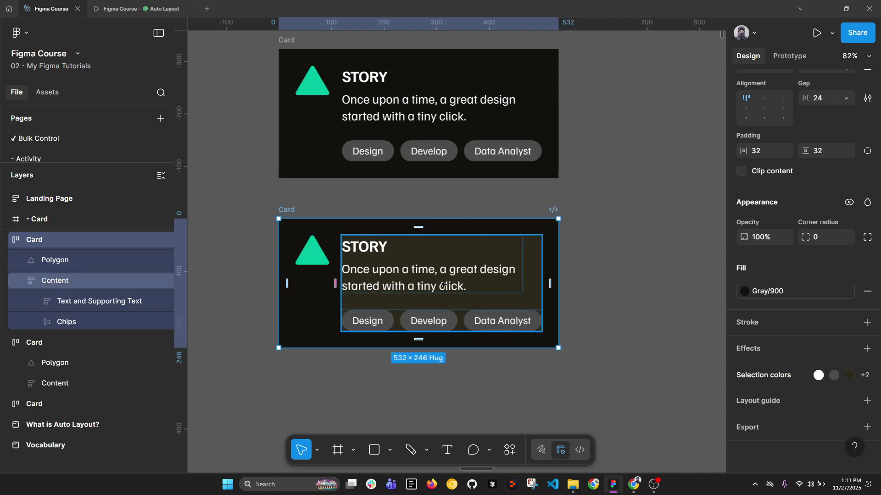
- Set the width of the Text and Supporting Text frame in the lower Card to Fill container
{"action": "left_click", "coordinate": [444, 286]}
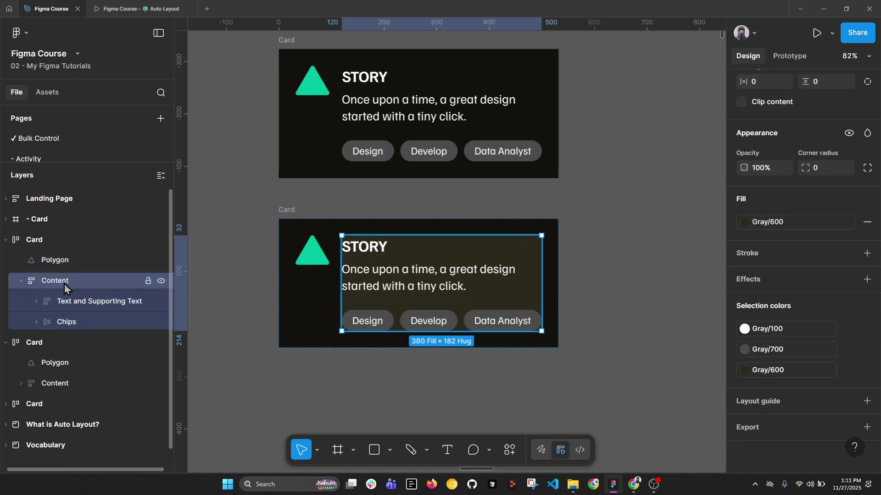
{"action": "left_click", "coordinate": [80, 302]}
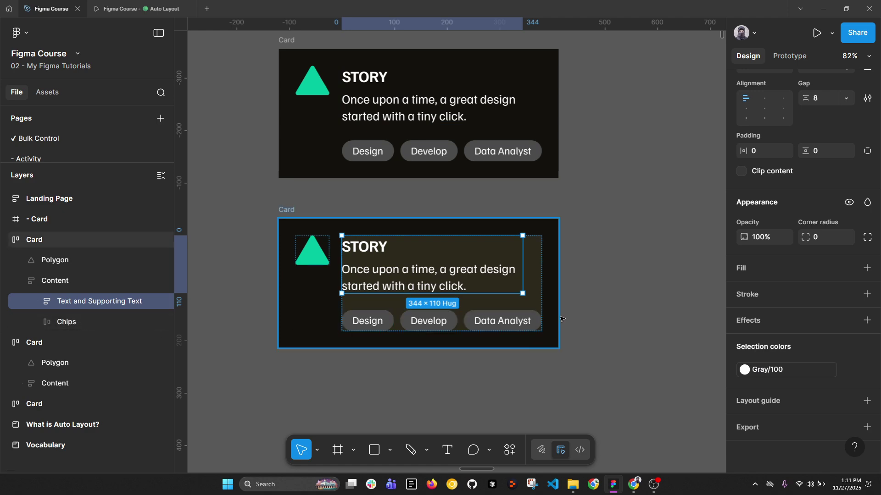
{"action": "scroll", "coordinate": [748, 224], "scroll_direction": "up", "scroll_amount": 1}
{"action": "scroll", "coordinate": [757, 229], "scroll_direction": "up", "scroll_amount": 5}
{"action": "left_click", "coordinate": [784, 249]}
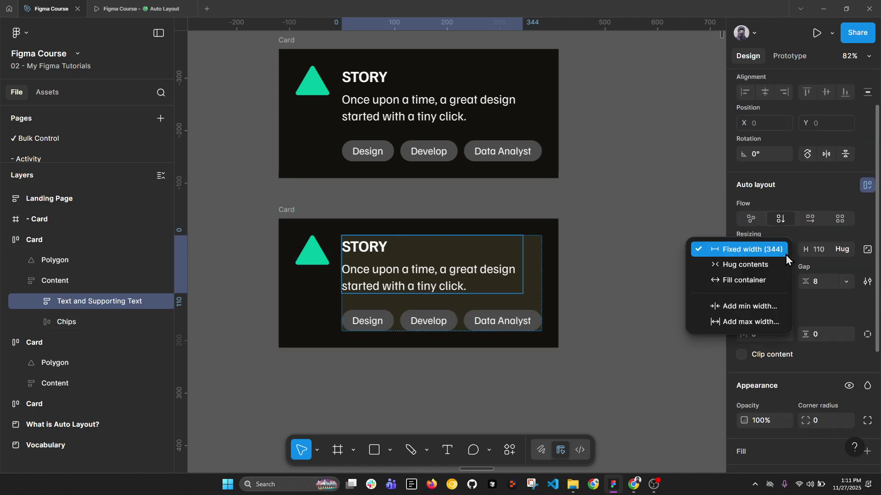
{"action": "left_click", "coordinate": [769, 279]}
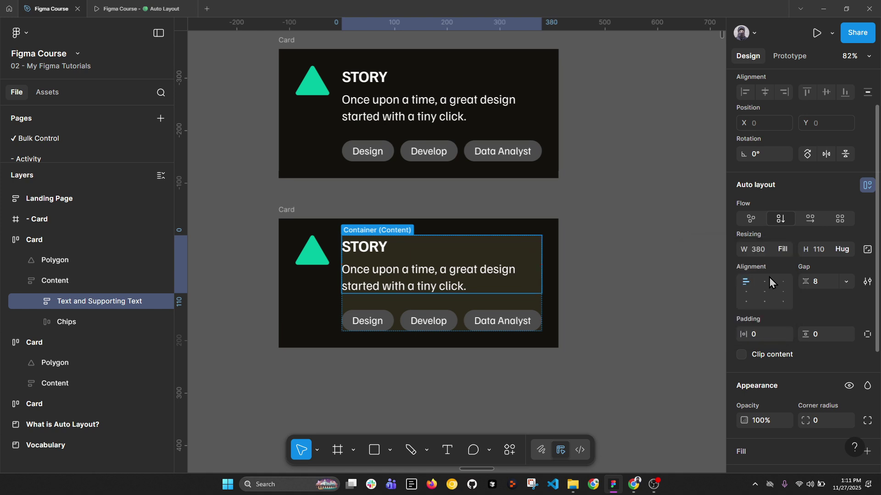
- Fill the Text and Supporting Text frame with the Primary/500 library color
{"action": "scroll", "coordinate": [823, 334], "scroll_direction": "down", "scroll_amount": 3}
{"action": "left_click", "coordinate": [850, 314]}
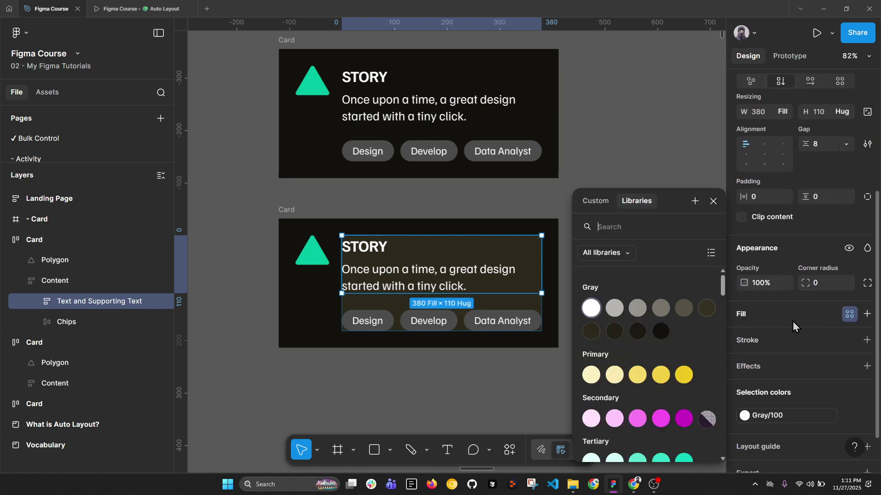
{"action": "left_click", "coordinate": [684, 374]}
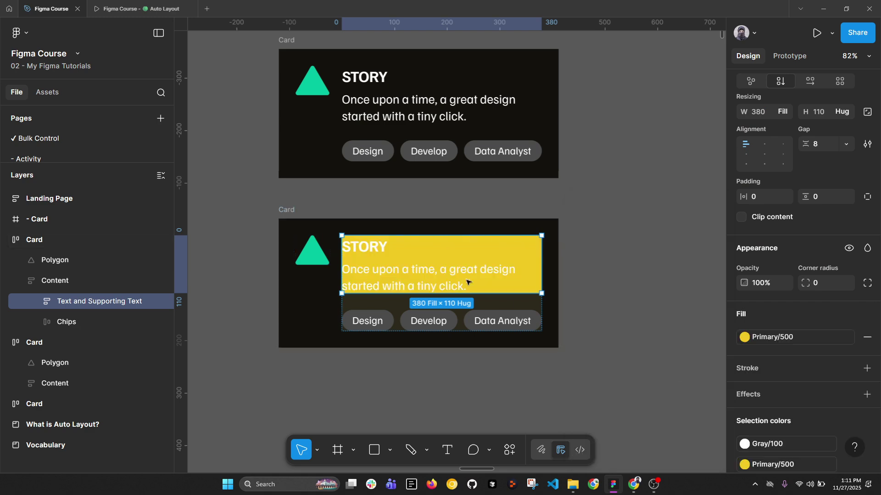
- Check the width sizing of the Story heading and its supporting text together, choosing Fill container
{"action": "double_click", "coordinate": [403, 276]}
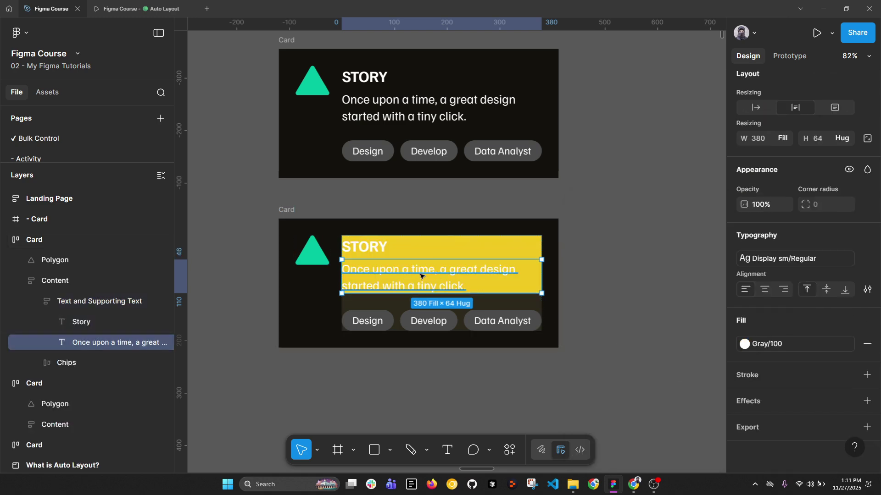
{"action": "left_click", "coordinate": [374, 254], "text": "shift"}
{"action": "scroll", "coordinate": [780, 271], "scroll_direction": "up", "scroll_amount": 3}
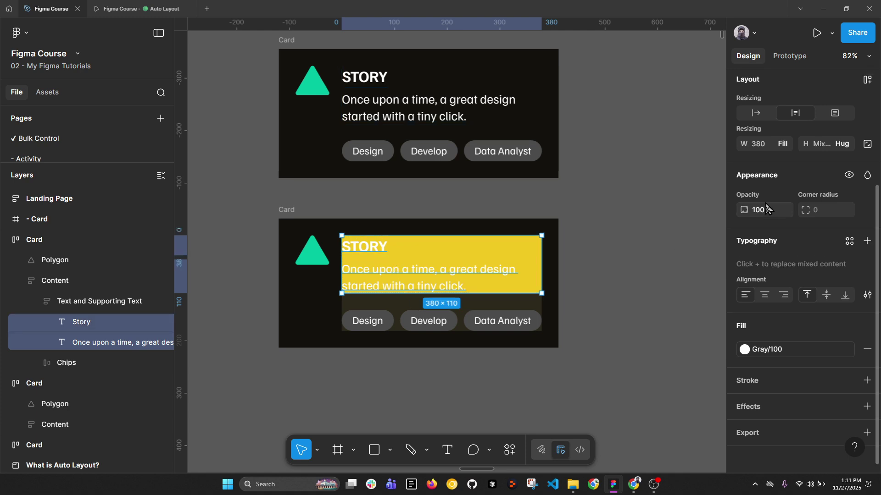
{"action": "left_click", "coordinate": [784, 278]}
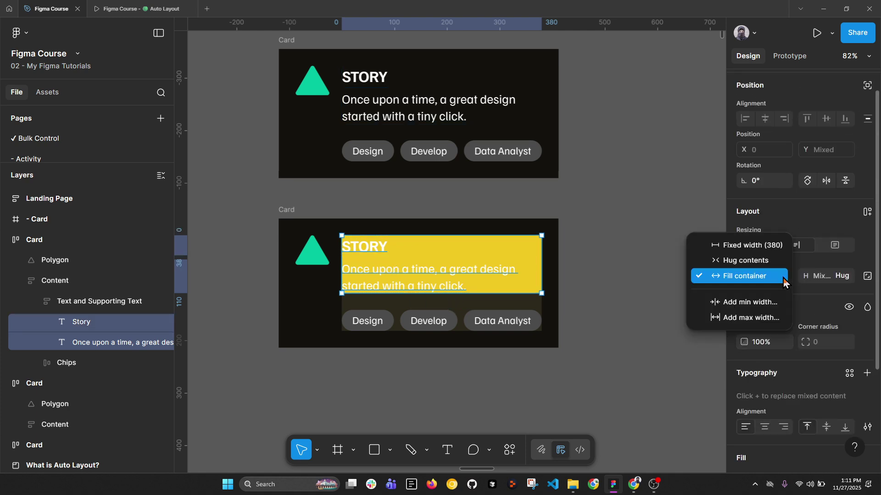
{"action": "left_click", "coordinate": [751, 276]}
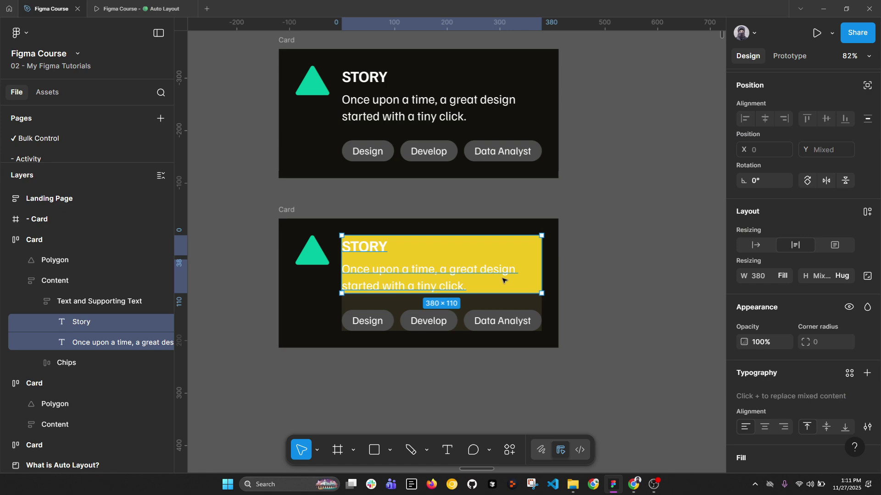
- Set the Chips frame's width to Fill container and fill it with the Secondary/300 library color
{"action": "left_click", "coordinate": [440, 322]}
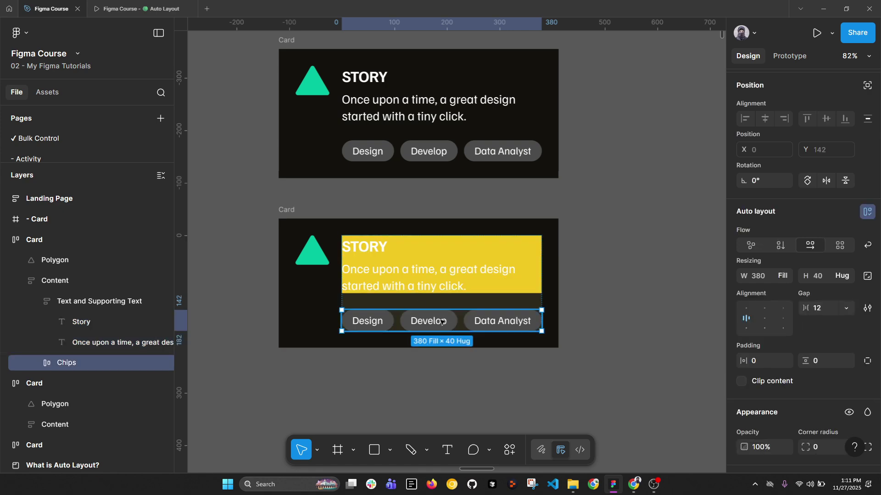
{"action": "left_click", "coordinate": [785, 277]}
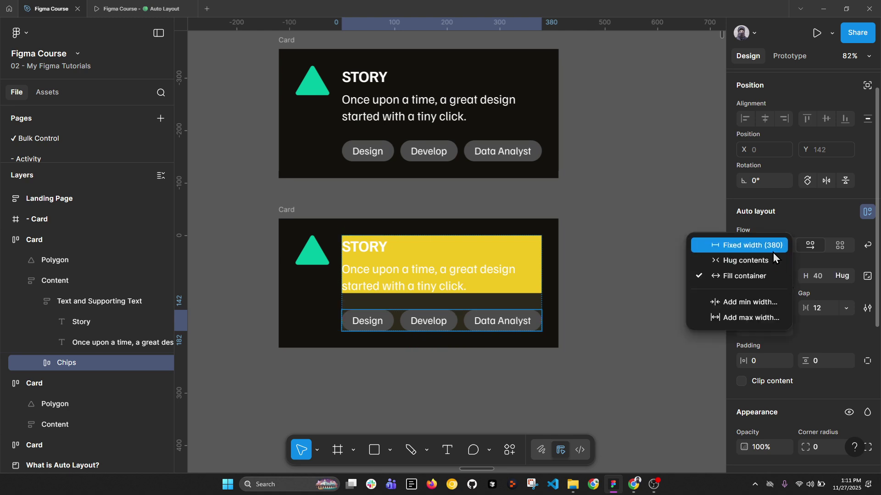
{"action": "left_click", "coordinate": [776, 275]}
{"action": "scroll", "coordinate": [783, 287], "scroll_direction": "down", "scroll_amount": 3}
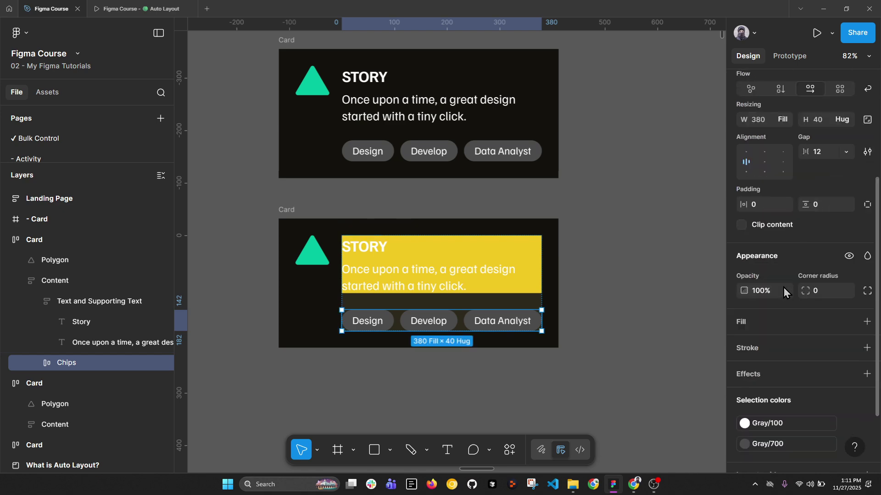
{"action": "left_click", "coordinate": [850, 295]}
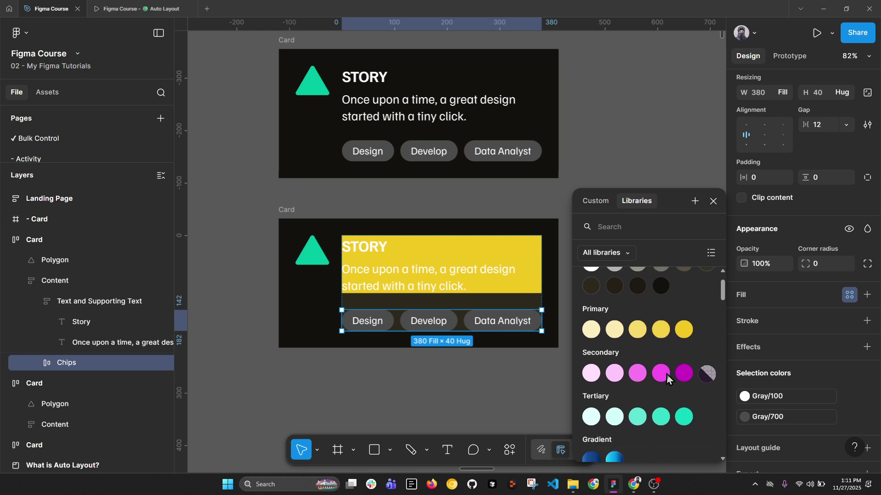
{"action": "left_click", "coordinate": [638, 373]}
{"action": "left_click", "coordinate": [627, 340]}
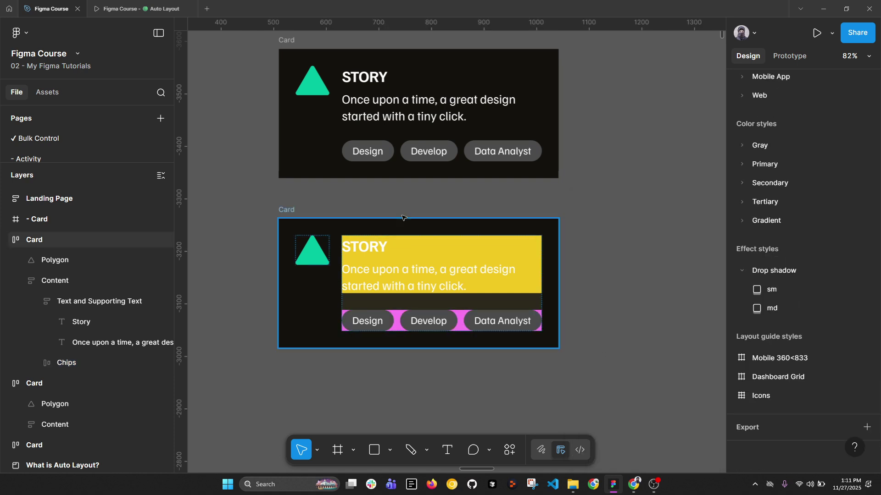
- Narrow the lower Card to about 467 wide and examine the Chips frame's sizing at that width
{"action": "left_click", "coordinate": [550, 261]}
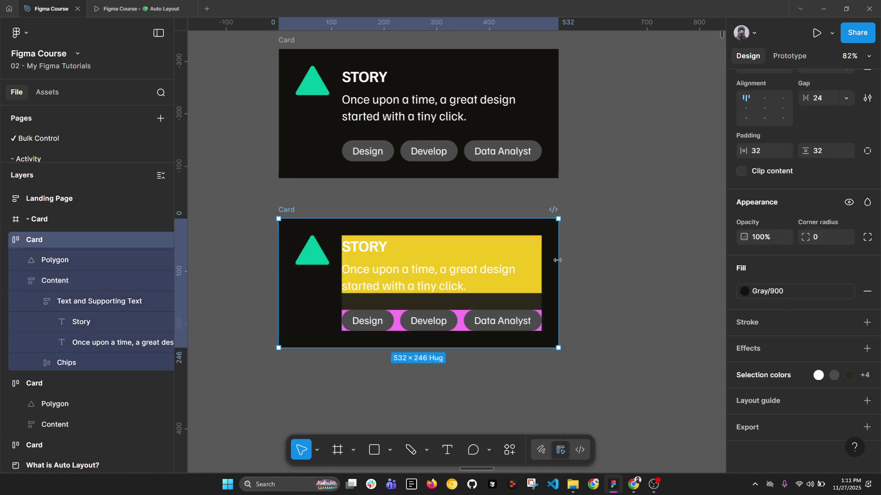
{"action": "left_click_drag", "start_coordinate": [558, 260], "coordinate": [525, 284]}
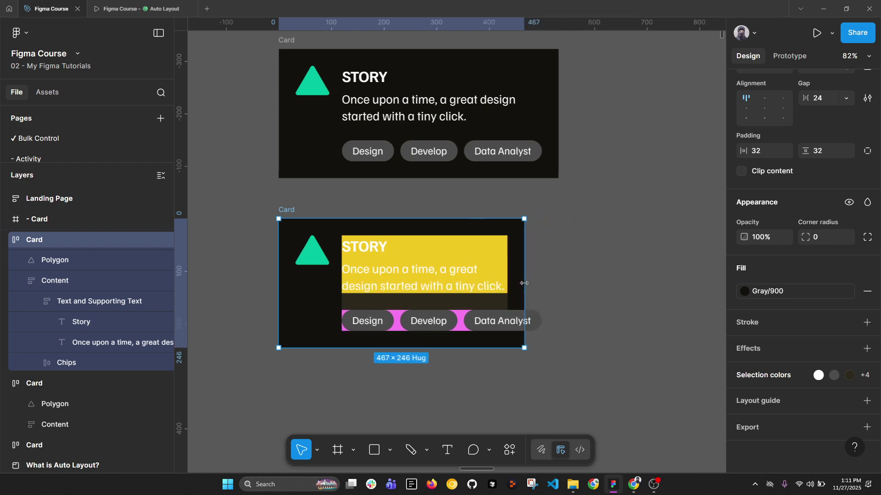
{"action": "left_click", "coordinate": [470, 321]}
{"action": "left_click", "coordinate": [470, 322]}
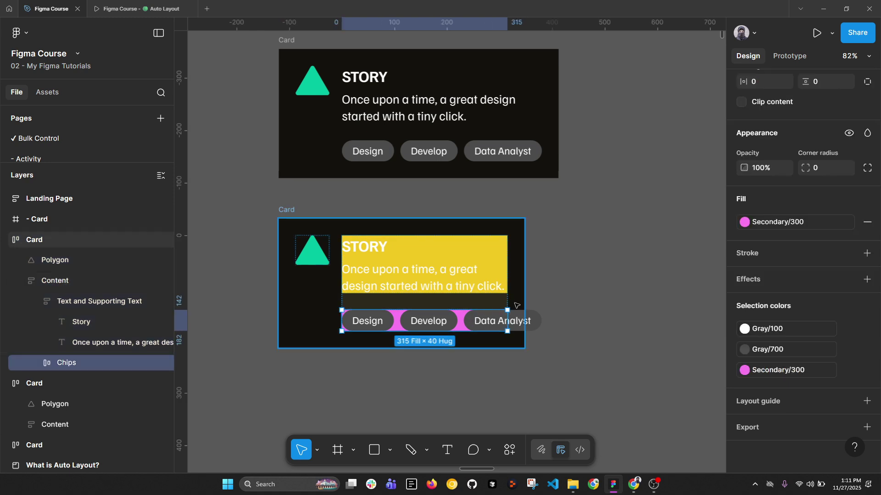
{"action": "scroll", "coordinate": [507, 292], "scroll_direction": "up", "scroll_amount": 3}
{"action": "scroll", "coordinate": [700, 230], "scroll_direction": "down", "scroll_amount": 4}
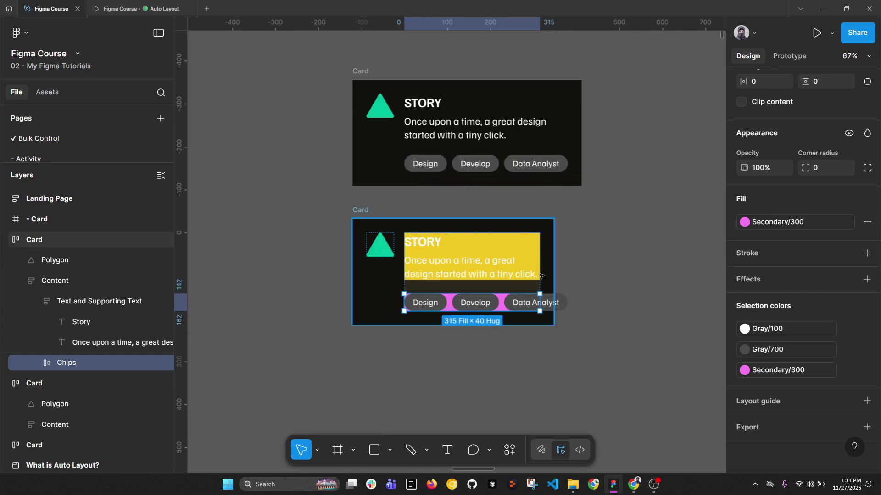
{"action": "scroll", "coordinate": [469, 317], "scroll_direction": "up", "scroll_amount": 3}
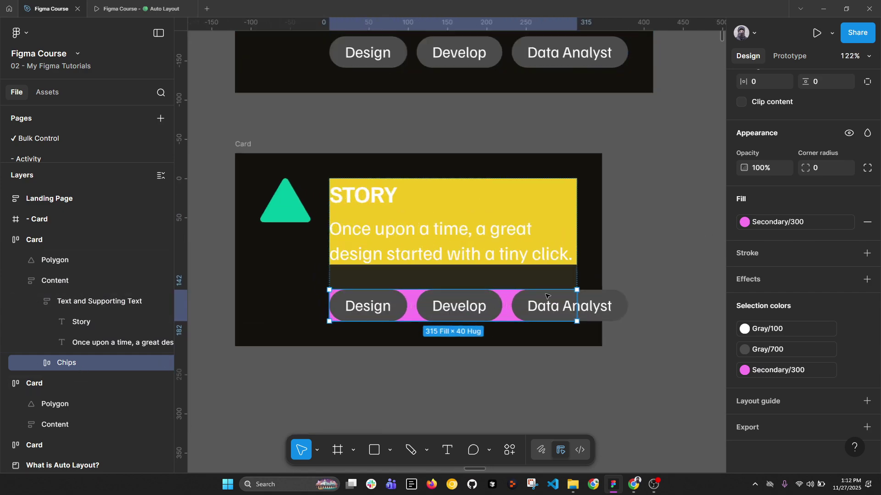
{"action": "scroll", "coordinate": [754, 247], "scroll_direction": "up", "scroll_amount": 2}
{"action": "scroll", "coordinate": [762, 197], "scroll_direction": "up", "scroll_amount": 2}
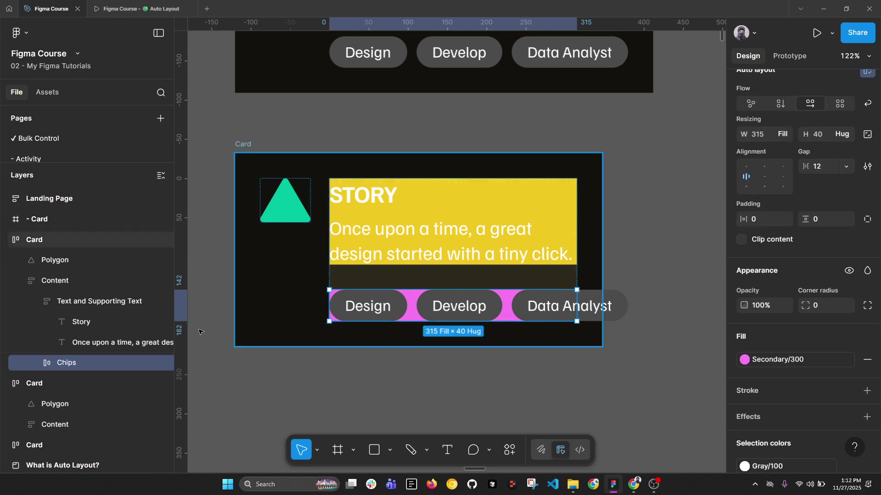
- Try setting the width of all three Chip frames in the lower Card to Fill container, and undo it
{"action": "left_click", "coordinate": [37, 363]}
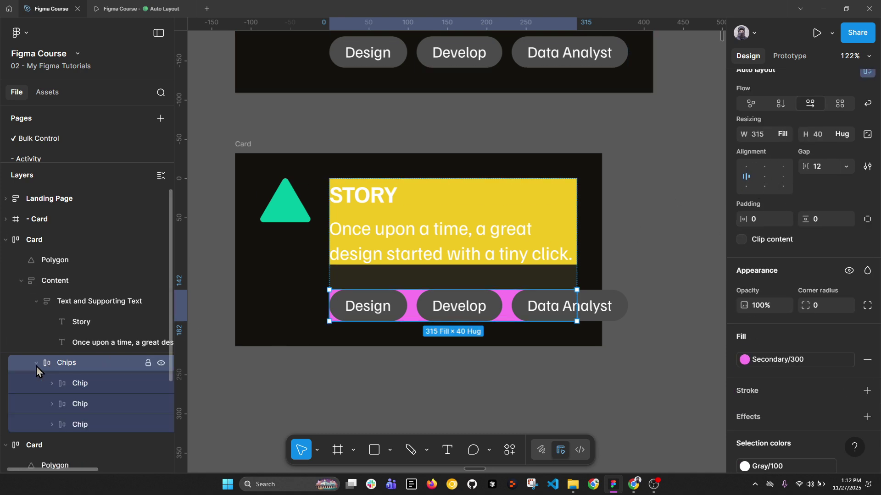
{"action": "left_click", "coordinate": [78, 384]}
{"action": "left_click", "coordinate": [78, 424], "text": "shift"}
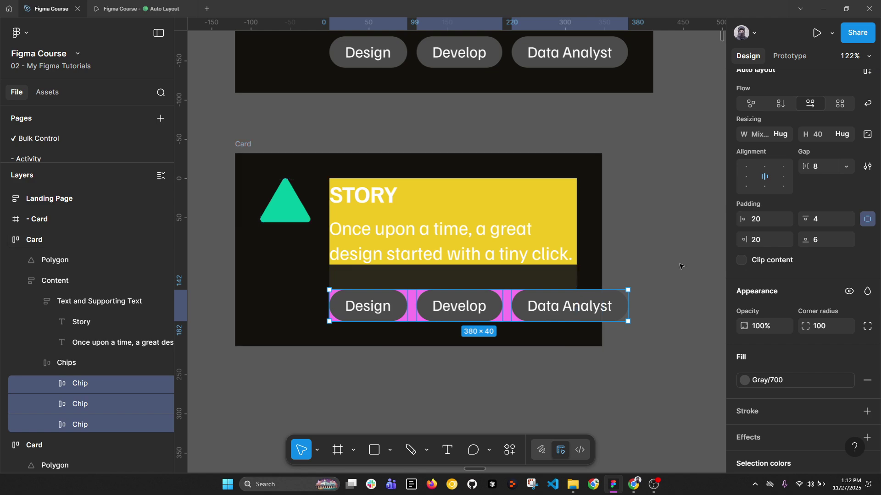
{"action": "left_click", "coordinate": [786, 134]}
{"action": "left_click", "coordinate": [770, 151]}
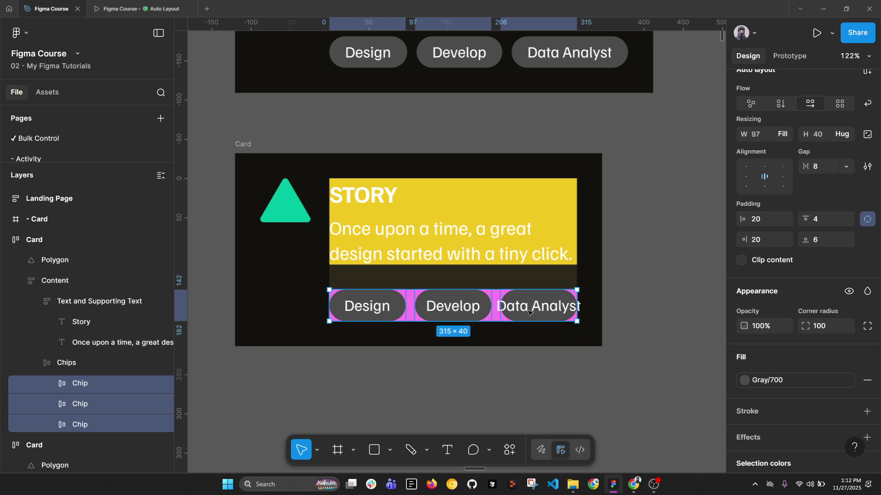
{"action": "key", "text": "ctrl+z"}
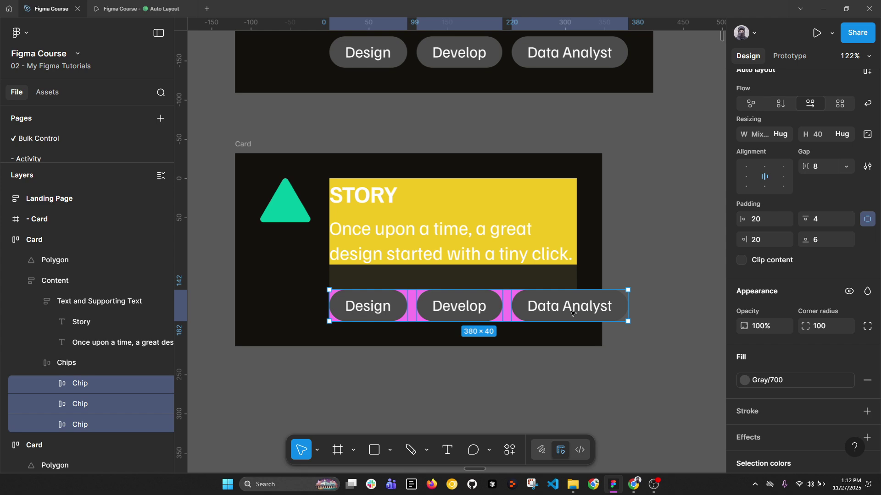
- Turn on wrapping for the Chips frame in the lower Card's auto layout
{"action": "left_click", "coordinate": [471, 312]}
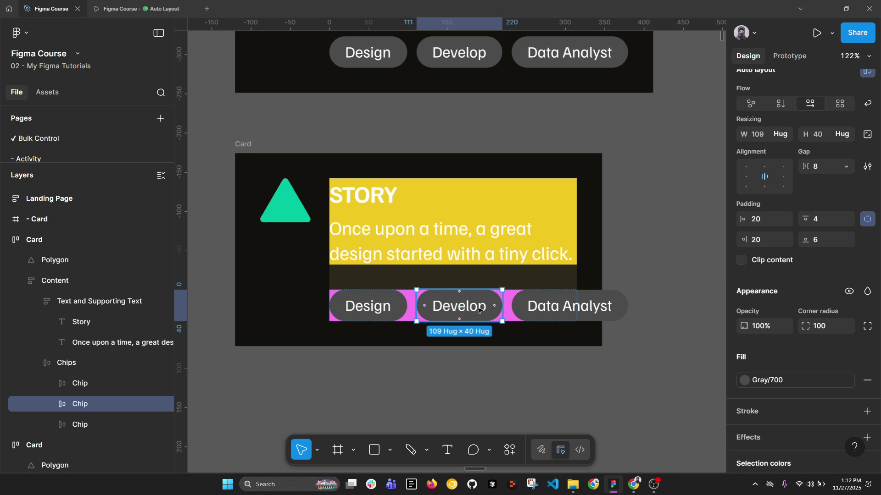
{"action": "left_click", "coordinate": [491, 225]}
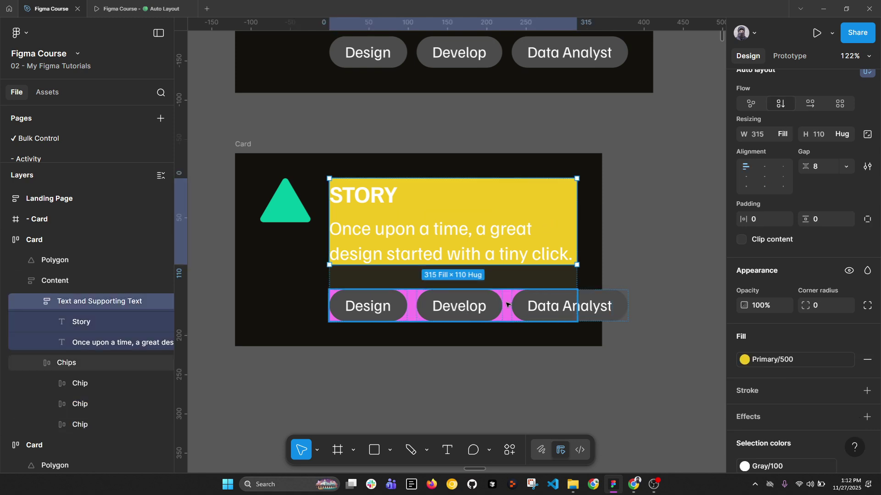
{"action": "left_click", "coordinate": [496, 306]}
{"action": "scroll", "coordinate": [783, 217], "scroll_direction": "up", "scroll_amount": 2}
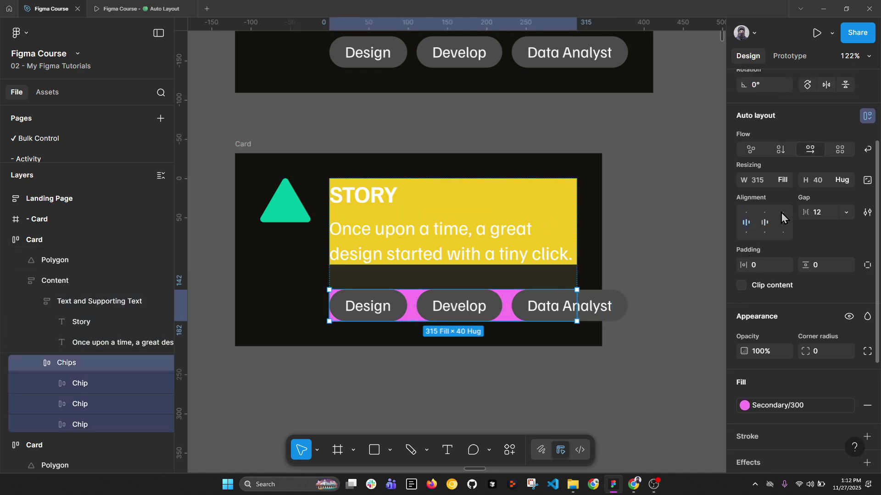
{"action": "left_click", "coordinate": [866, 150]}
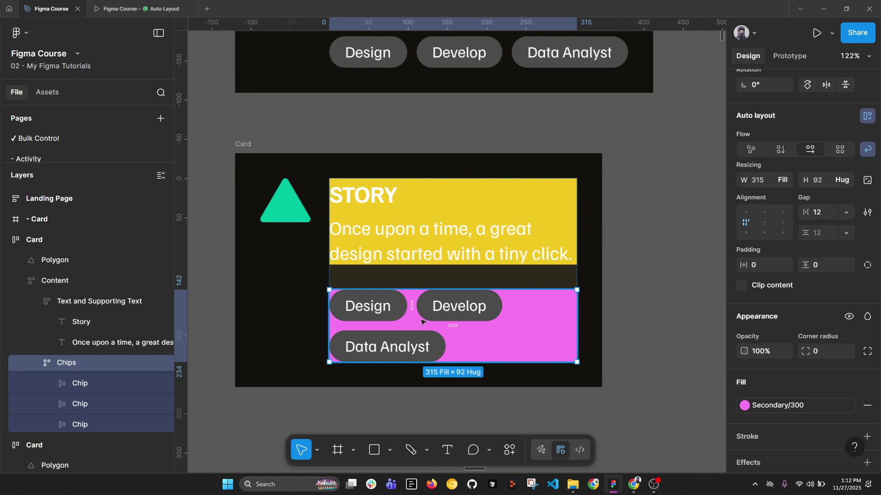
- Widen the lower Card to 532 to test how its wrapped chips respond
{"action": "scroll", "coordinate": [413, 257], "scroll_direction": "down", "scroll_amount": 3}
{"action": "left_click", "coordinate": [523, 247]}
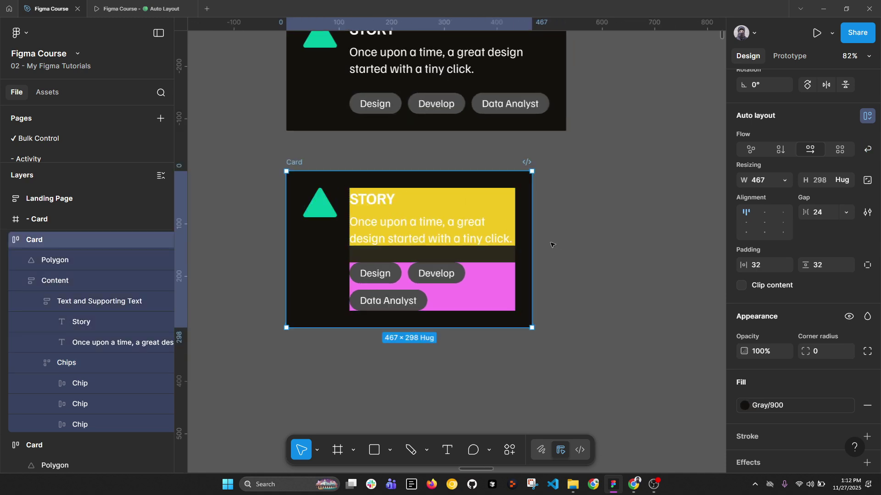
{"action": "left_click_drag", "start_coordinate": [534, 238], "coordinate": [566, 265]}
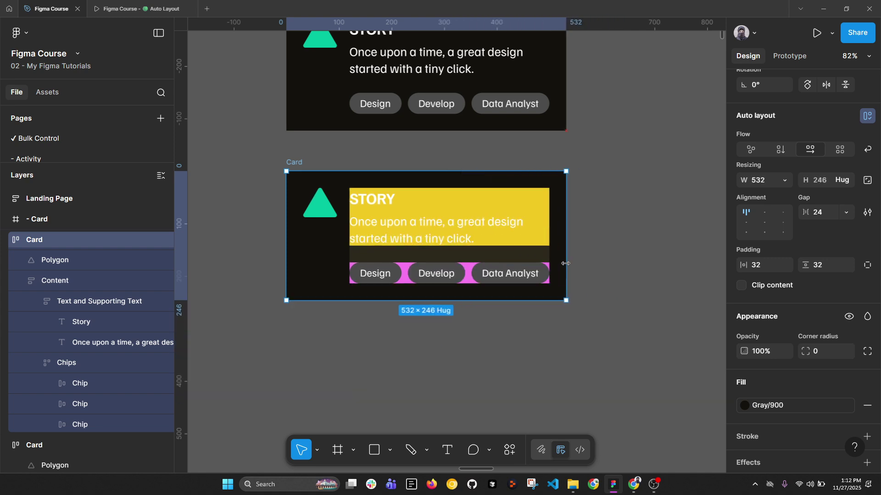
{"action": "scroll", "coordinate": [564, 270], "scroll_direction": "down", "scroll_amount": 3}
{"action": "left_click_drag", "start_coordinate": [605, 210], "coordinate": [540, 248]}
{"action": "left_click", "coordinate": [404, 161]}
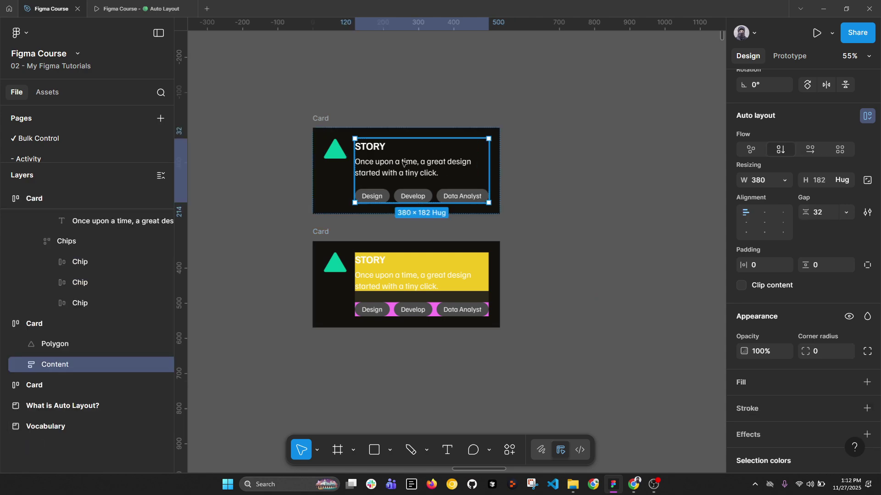
{"action": "key", "text": "Escape"}
{"action": "left_click", "coordinate": [337, 245]}
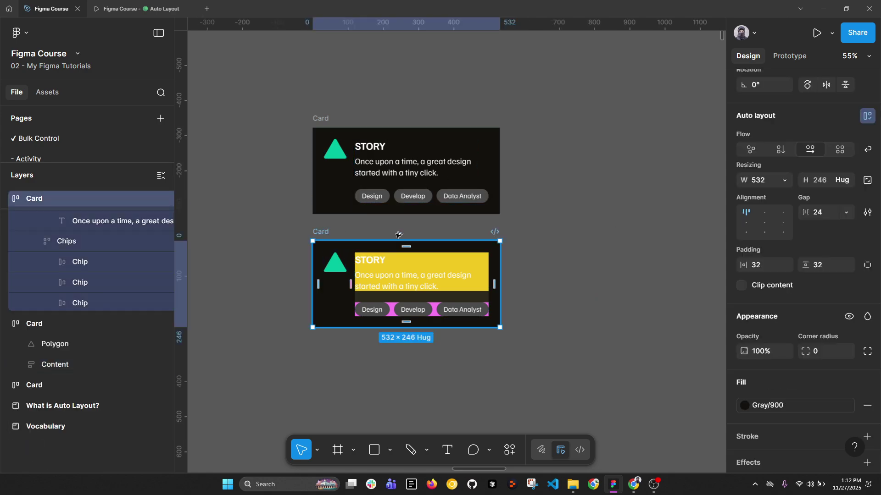
{"action": "left_click_drag", "start_coordinate": [321, 233], "coordinate": [592, 236]}
{"action": "key", "text": "ctrl+z"}
{"action": "scroll", "coordinate": [504, 230], "scroll_direction": "down", "scroll_amount": 5}
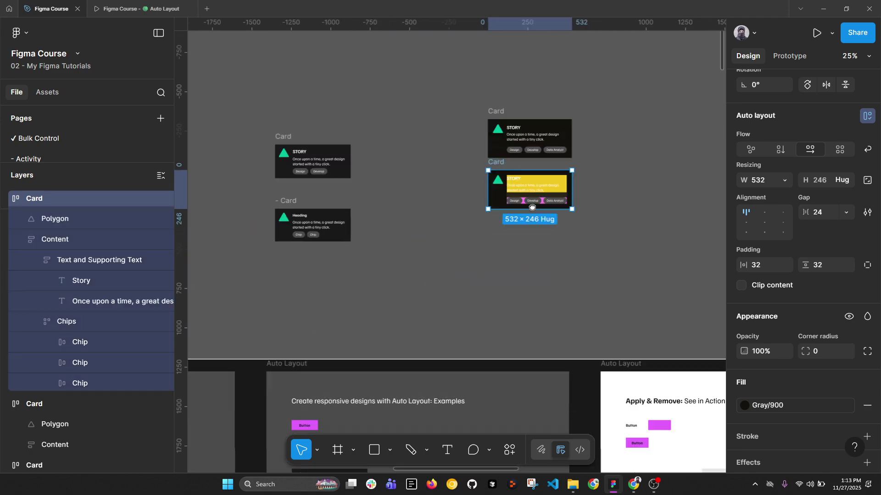
{"action": "scroll", "coordinate": [505, 275], "scroll_direction": "down", "scroll_amount": 5}
{"action": "left_click", "coordinate": [382, 355]}
{"action": "left_click_drag", "start_coordinate": [382, 355], "coordinate": [668, 98]}
{"action": "key", "text": "ctrl+z"}
- Place a copy of the - Card from the No Auto Layout Problems slide beside the two Story cards
{"action": "scroll", "coordinate": [465, 303], "scroll_direction": "left", "scroll_amount": 3}
{"action": "scroll", "coordinate": [465, 303], "scroll_direction": "down", "scroll_amount": 3}
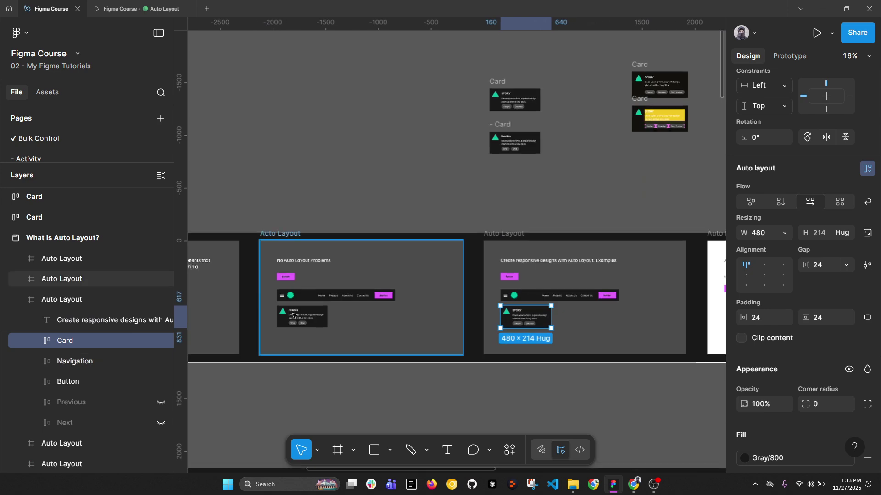
{"action": "left_click", "coordinate": [302, 317]}
{"action": "left_click_drag", "start_coordinate": [302, 317], "coordinate": [718, 115]}
{"action": "scroll", "coordinate": [474, 229], "scroll_direction": "up", "scroll_amount": 5}
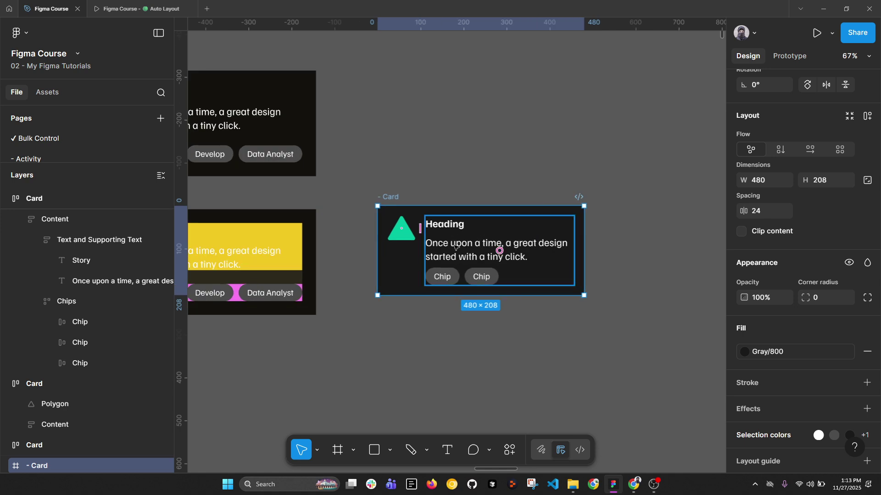
- Ungroup the Content and Chips frames so their layers sit directly inside the copied - Card
{"action": "left_click", "coordinate": [450, 239]}
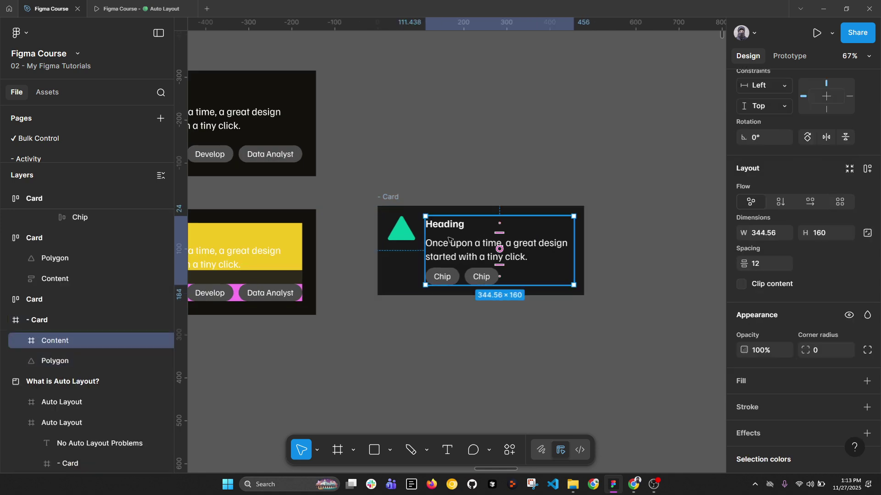
{"action": "key", "text": "ctrl+shift+g"}
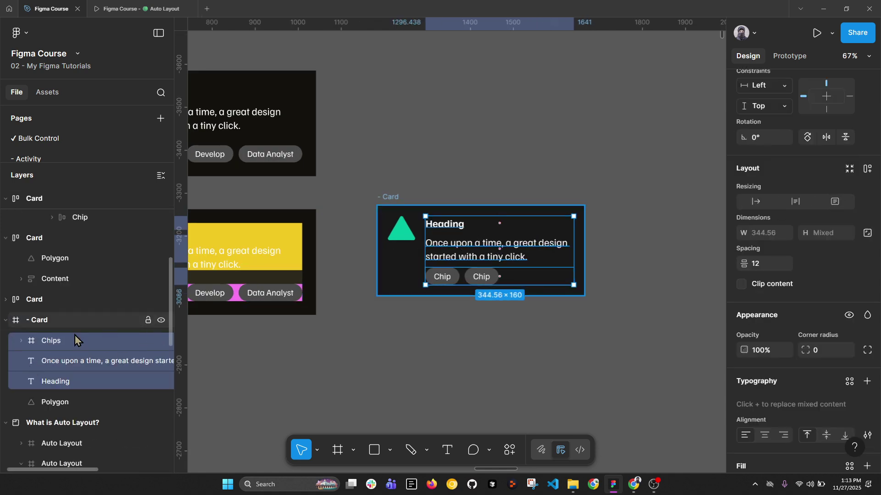
{"action": "left_click", "coordinate": [72, 344]}
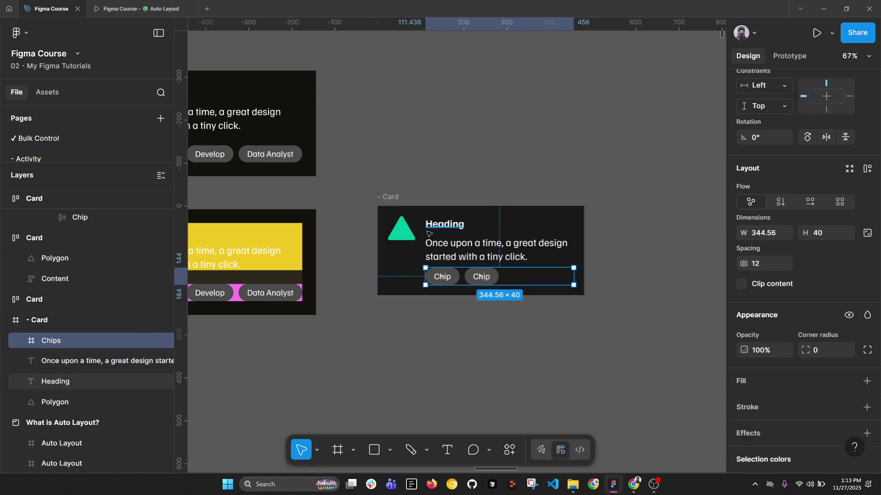
{"action": "key", "text": "ctrl+shift+g"}
{"action": "left_click", "coordinate": [393, 200]}
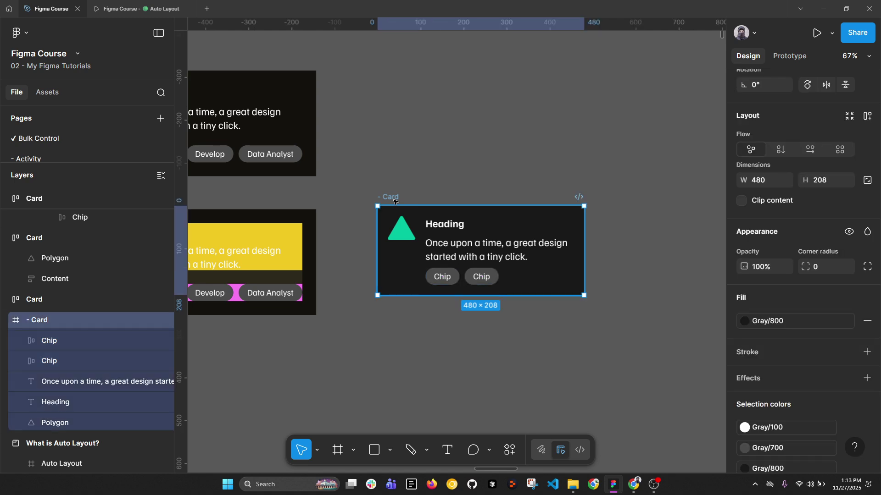
- Check the copied card's loose layers individually, including both chips and the polygon
{"action": "left_click", "coordinate": [442, 276]}
{"action": "left_click", "coordinate": [481, 276], "text": "shift"}
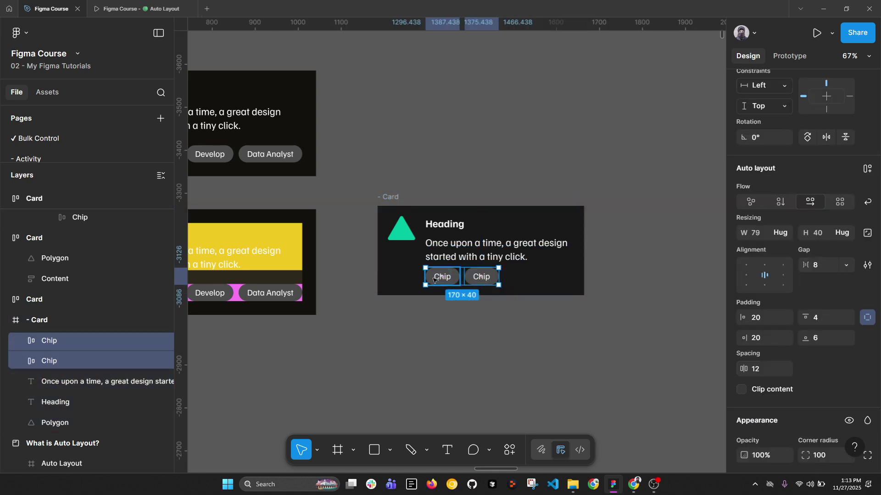
{"action": "key", "text": "Tab"}
{"action": "key", "text": "Tab"}
{"action": "key", "text": "Tab"}
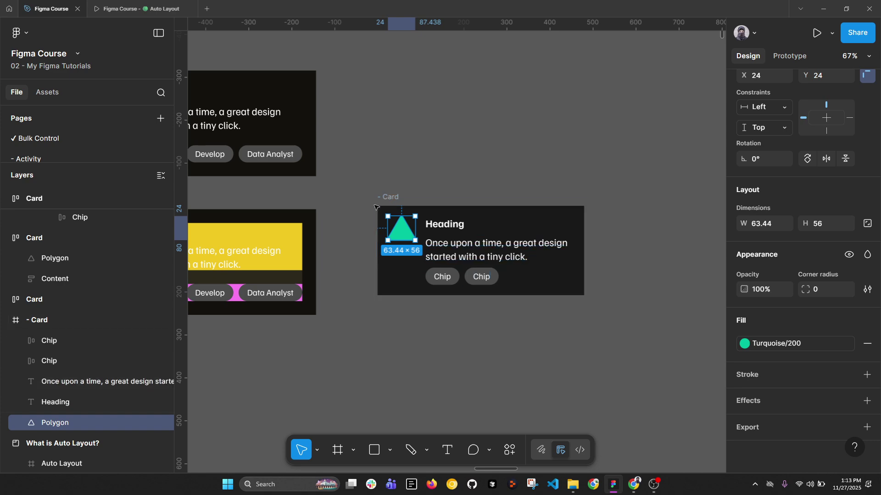
- Apply Suggest auto layout to the whole copied - Card
{"action": "left_click", "coordinate": [397, 198]}
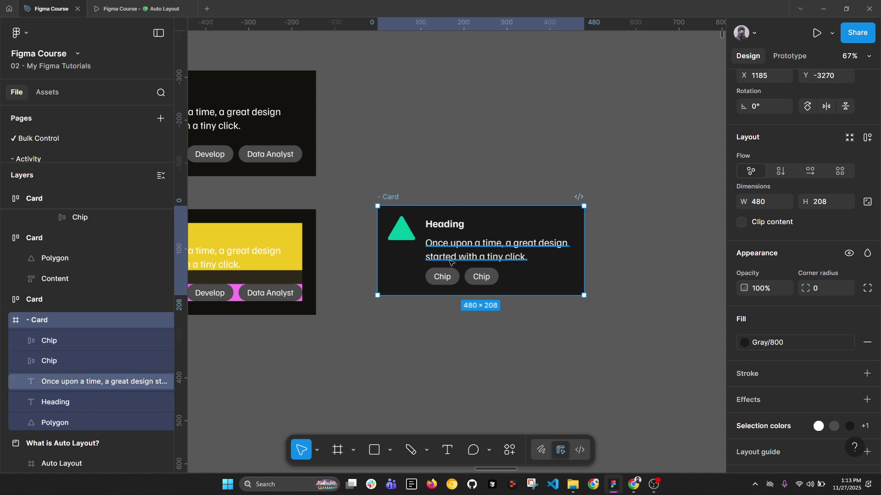
{"action": "right_click", "coordinate": [401, 248]}
{"action": "mouse_move", "coordinate": [451, 368]}
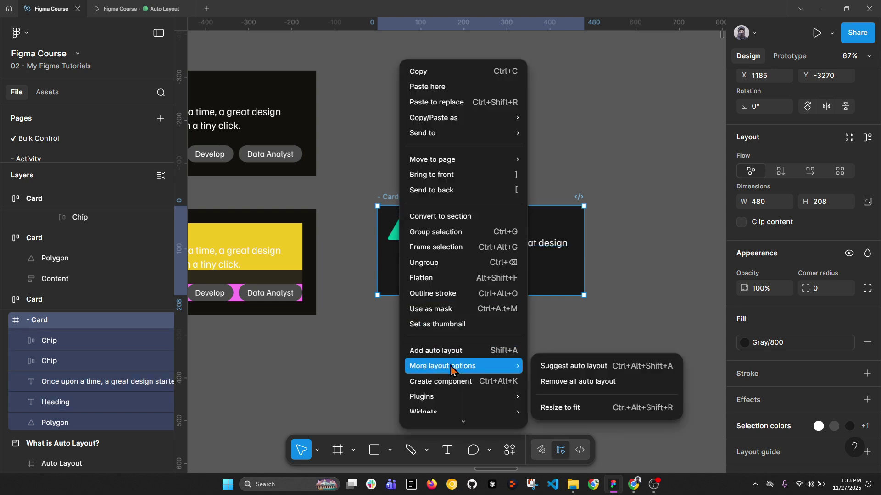
{"action": "left_click", "coordinate": [571, 367]}
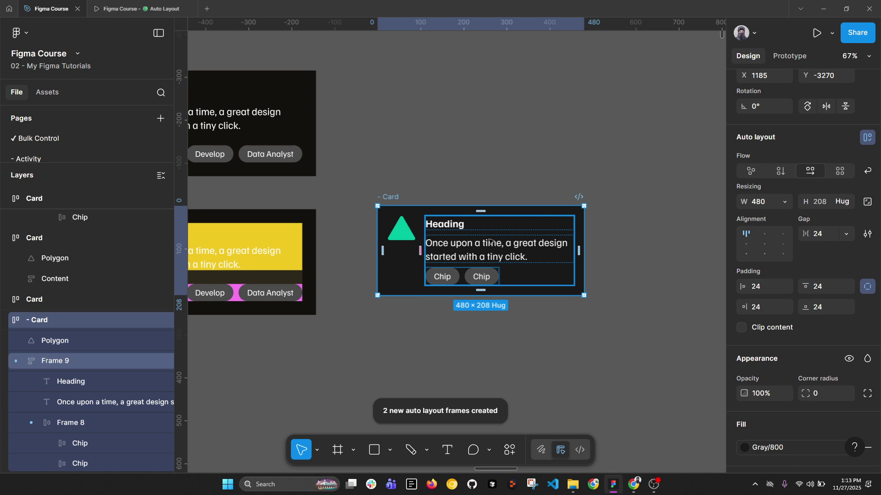
- Inspect the generated content and chip row frames, and test narrowing the card before restoring its 480 width
{"action": "left_click", "coordinate": [457, 247]}
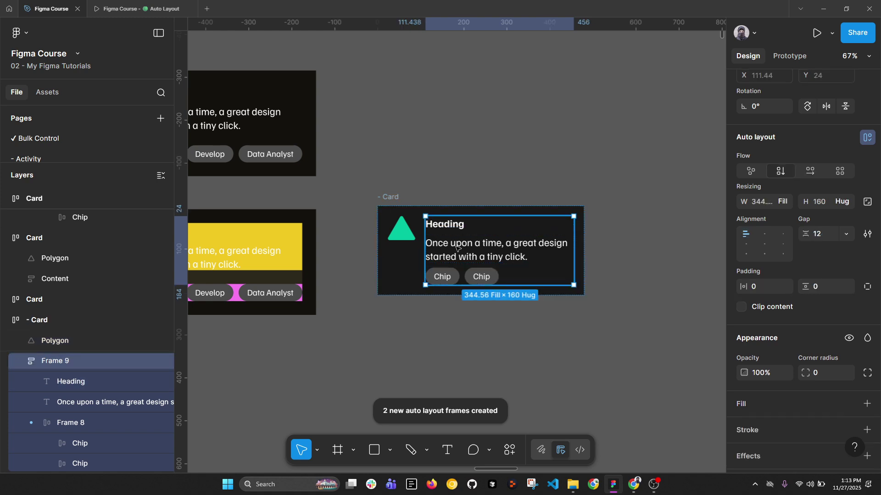
{"action": "left_click", "coordinate": [446, 279]}
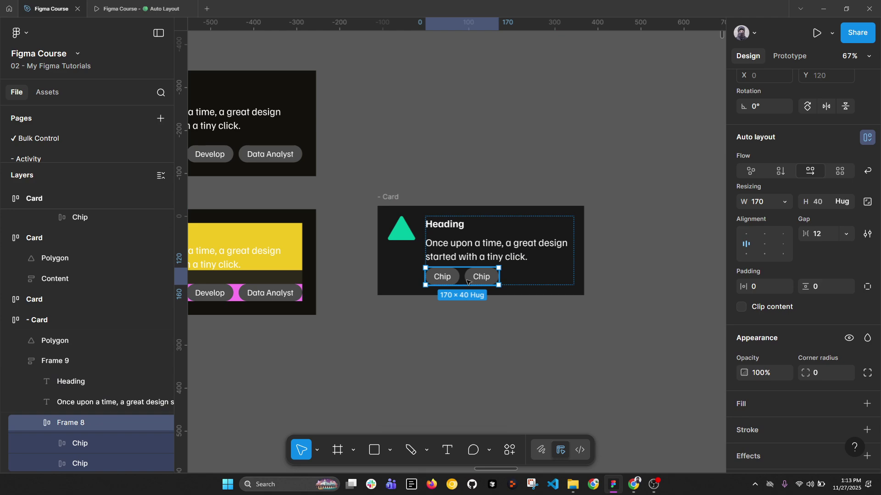
{"action": "left_click", "coordinate": [393, 200]}
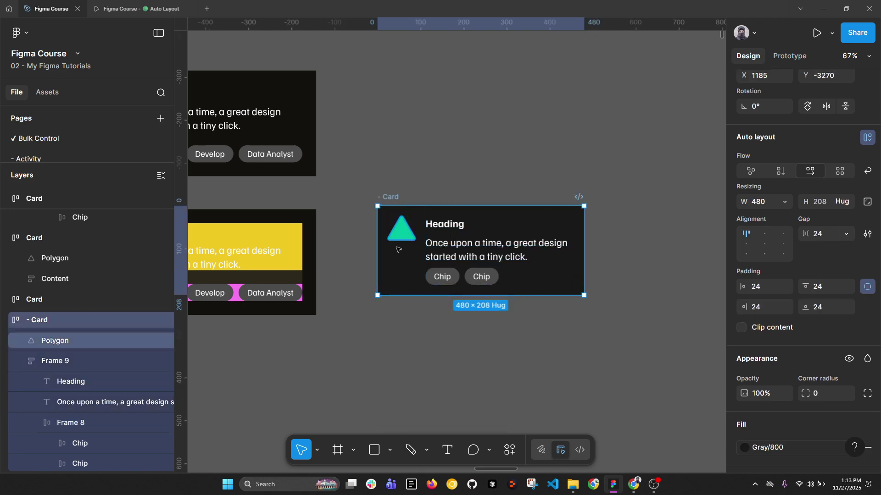
{"action": "left_click_drag", "start_coordinate": [594, 263], "coordinate": [452, 265]}
{"action": "left_click_drag", "start_coordinate": [453, 270], "coordinate": [560, 270]}
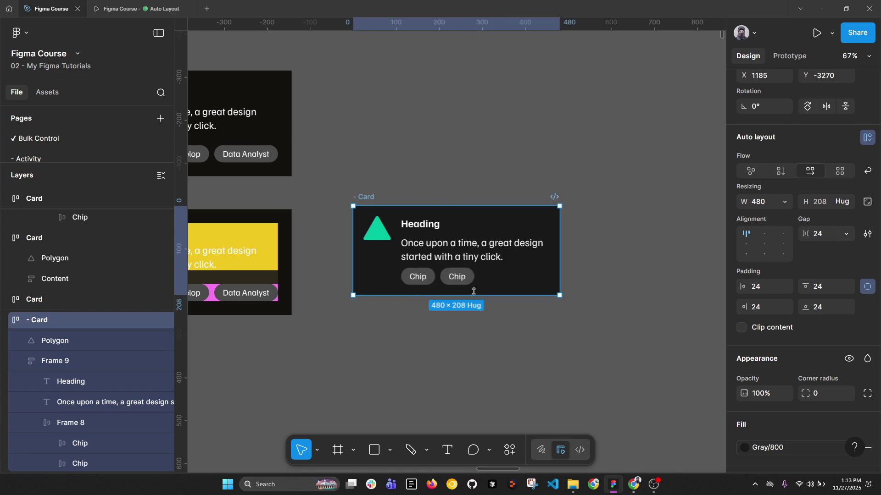
- Duplicate a Chip to make three in the copied card's row, and set all three widths to Hug contents
{"action": "left_click", "coordinate": [470, 280]}
{"action": "left_click", "coordinate": [437, 277], "text": "shift"}
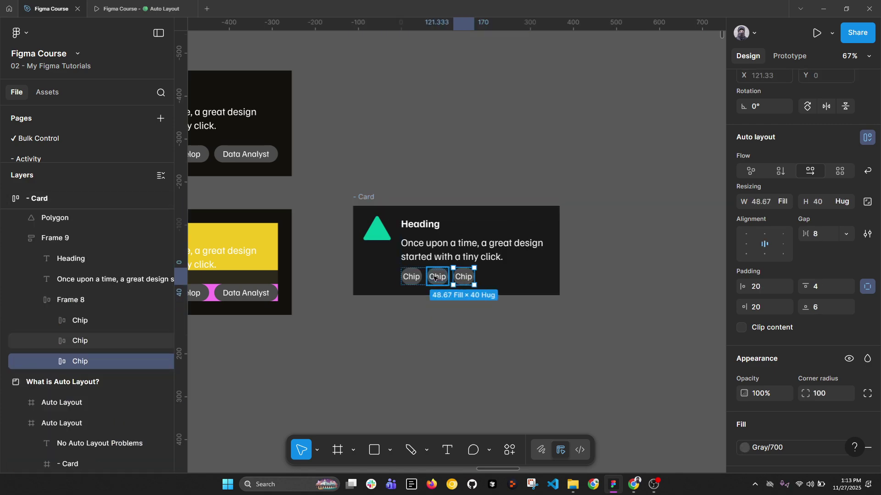
{"action": "left_click", "coordinate": [412, 276], "text": "shift"}
{"action": "left_click", "coordinate": [782, 205]}
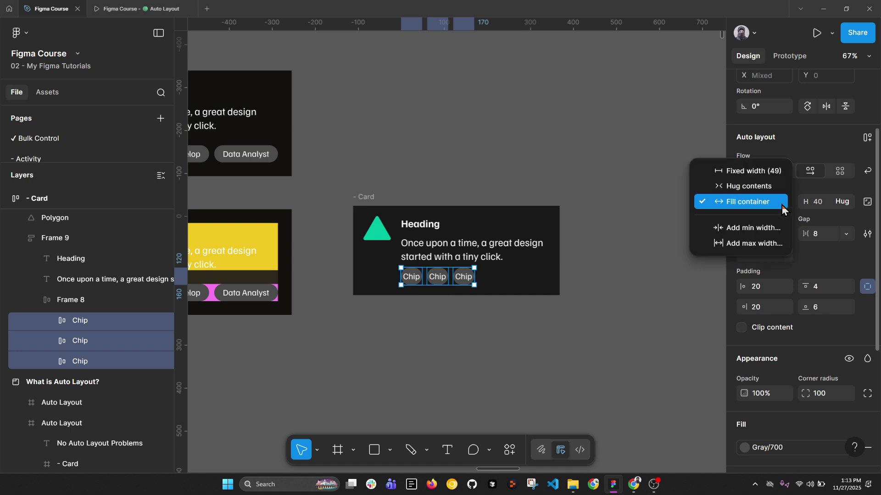
{"action": "left_click", "coordinate": [758, 191]}
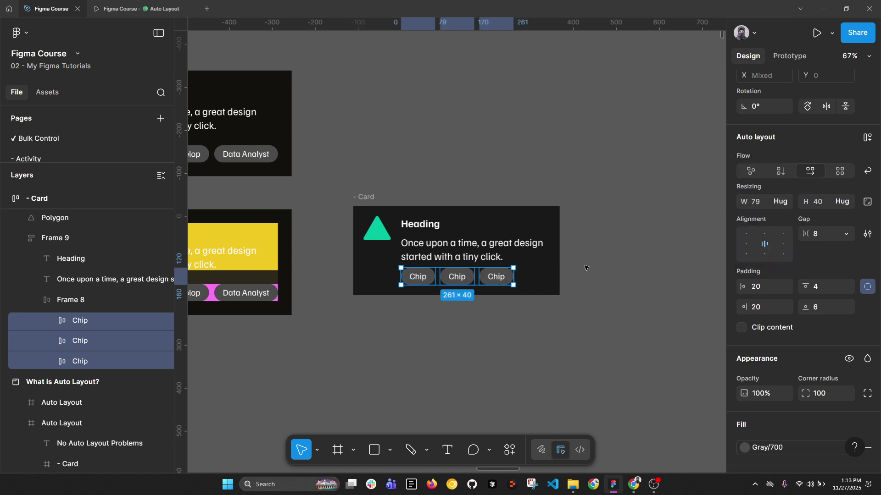
- Turn on wrapping for the copied card's chip row frame and set its width to Fill container
{"action": "key", "text": "Escape"}
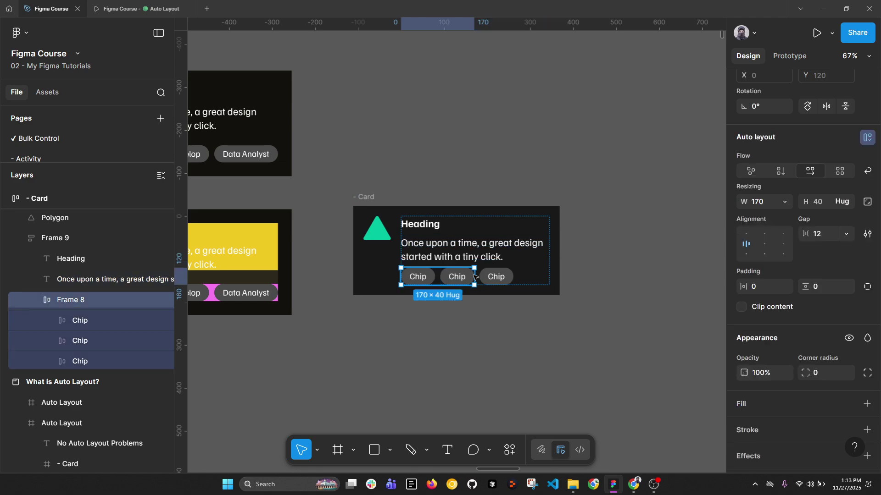
{"action": "left_click", "coordinate": [454, 278]}
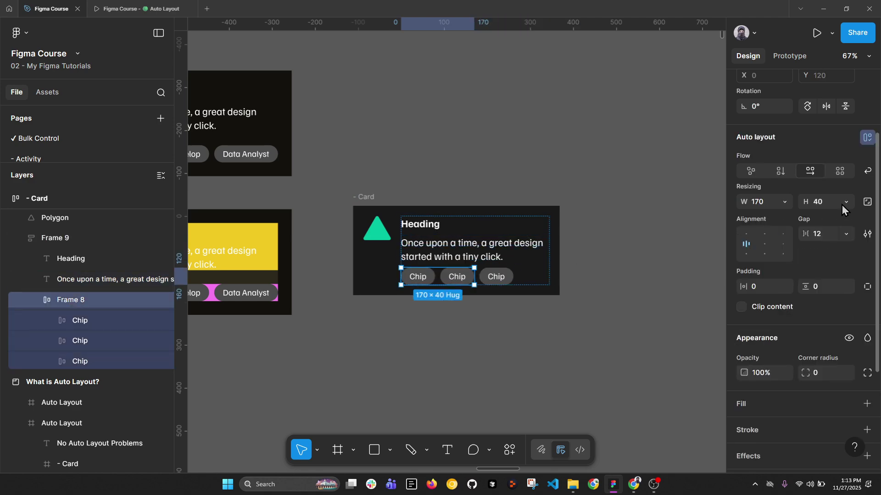
{"action": "left_click", "coordinate": [867, 170]}
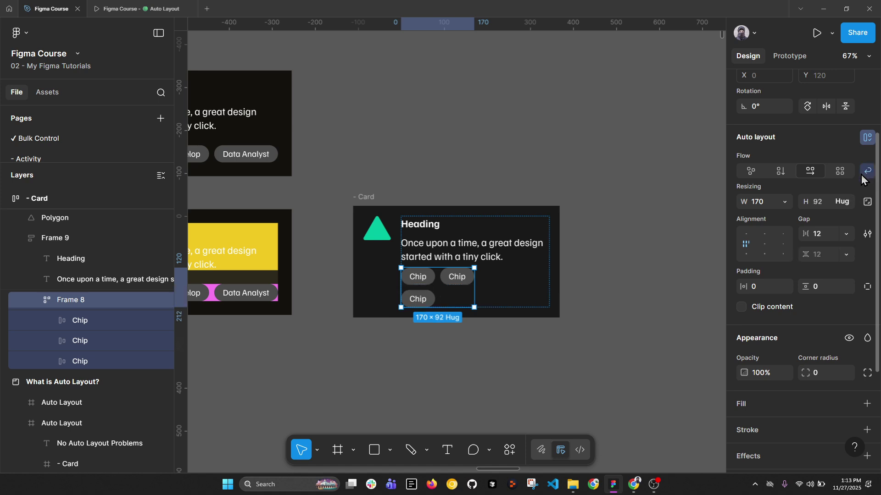
{"action": "left_click", "coordinate": [784, 202]}
{"action": "left_click", "coordinate": [745, 233]}
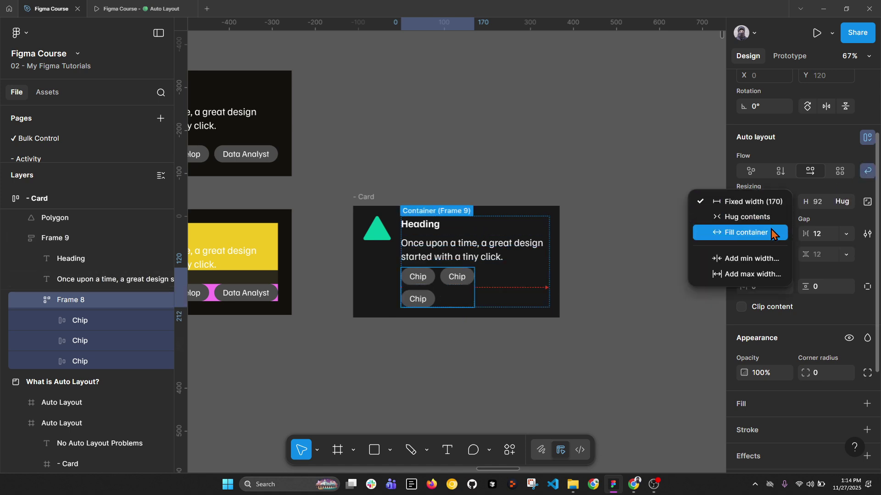
- Widen the copied - Card to 638 to test its responsiveness, and clear the selection
{"action": "left_click", "coordinate": [364, 197]}
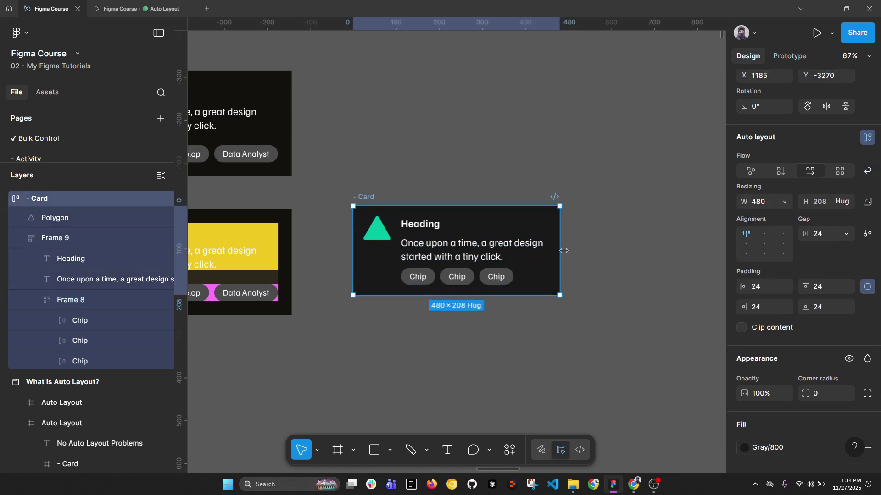
{"action": "left_click_drag", "start_coordinate": [561, 250], "coordinate": [627, 256]}
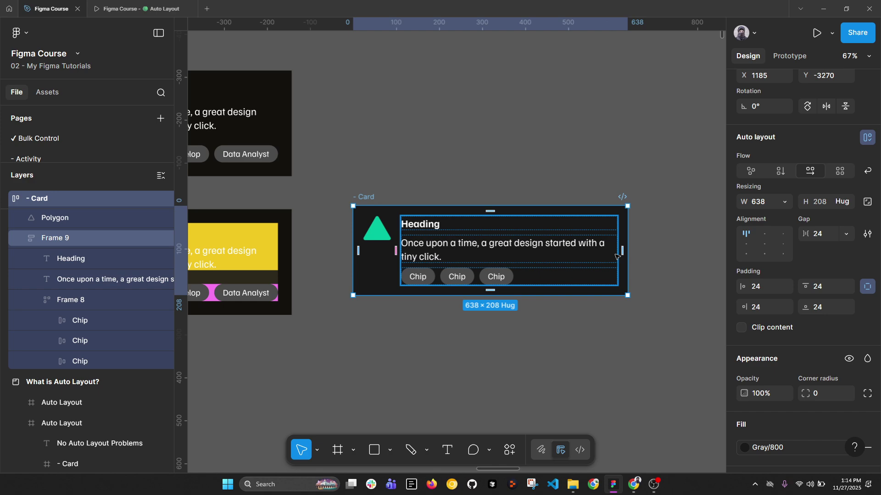
{"action": "key", "text": "Escape"}
{"action": "scroll", "coordinate": [633, 182], "scroll_direction": "down", "scroll_amount": 5}
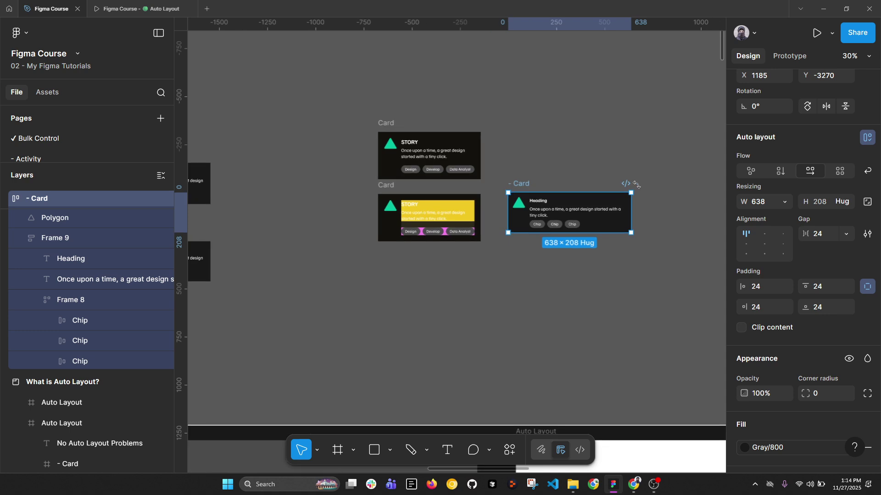
{"action": "left_click", "coordinate": [594, 138]}
{"action": "scroll", "coordinate": [633, 169], "scroll_direction": "up", "scroll_amount": 4}
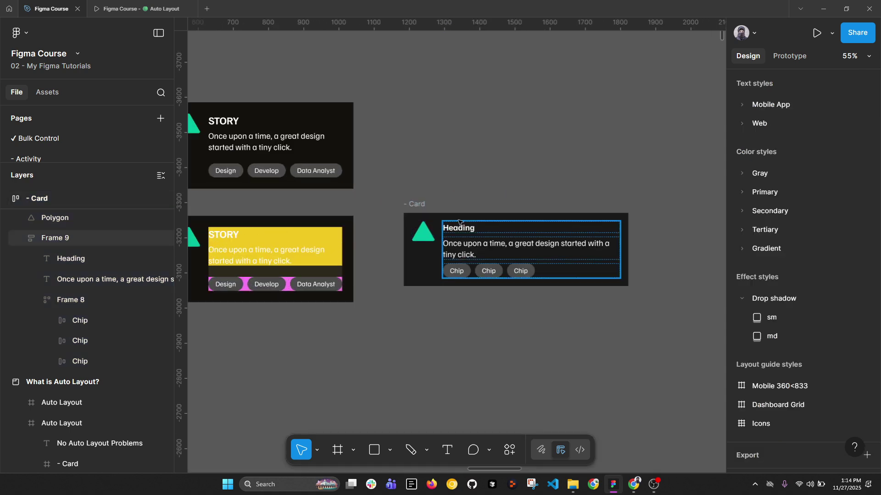
- Narrow the - Card with the three chips to a width of 472 to test its responsiveness
{"action": "left_click", "coordinate": [471, 249]}
{"action": "left_click", "coordinate": [485, 217]}
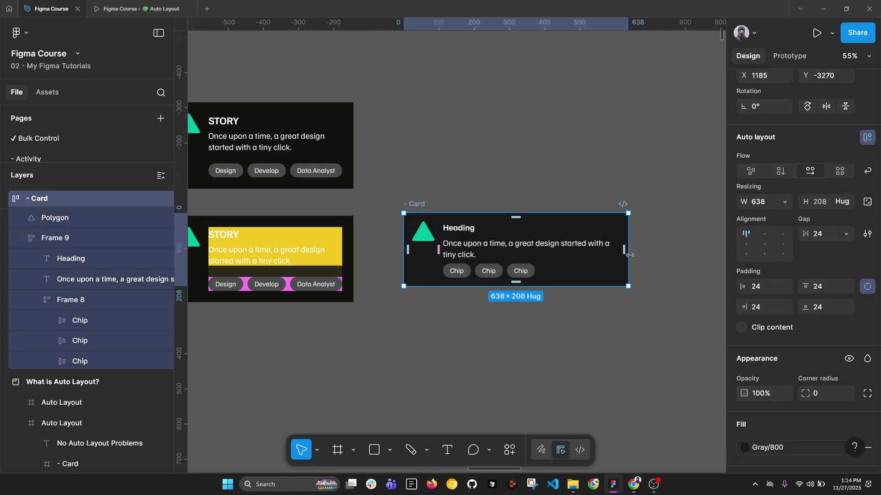
{"action": "left_click_drag", "start_coordinate": [628, 255], "coordinate": [570, 269]}
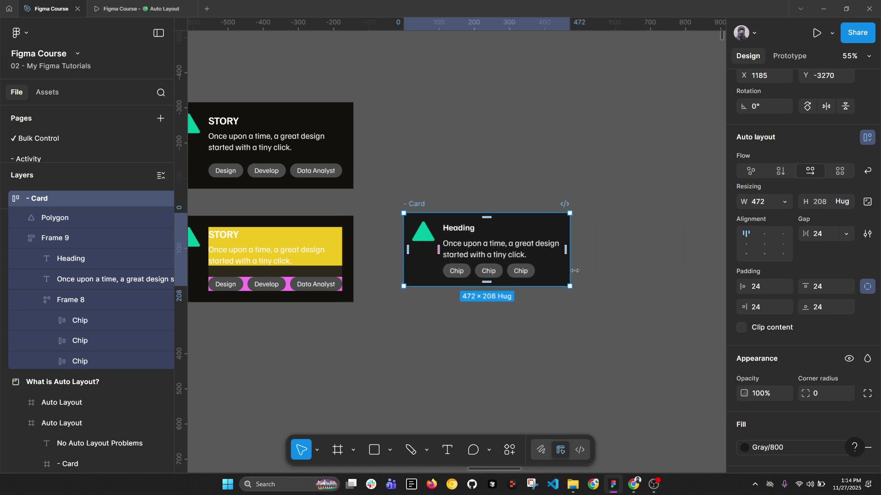
{"action": "left_click_drag", "start_coordinate": [438, 275], "coordinate": [517, 291]}
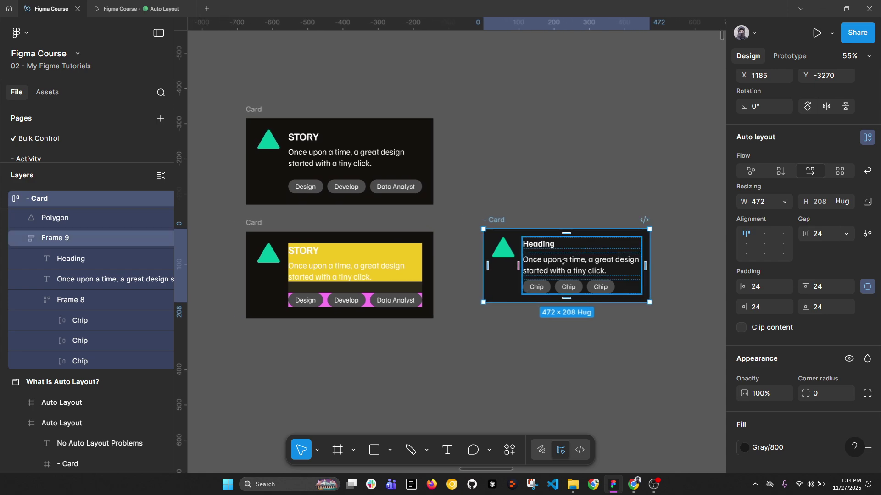
- Wrap the - Card's heading and description text together in a nested auto layout frame
{"action": "double_click", "coordinate": [560, 266]}
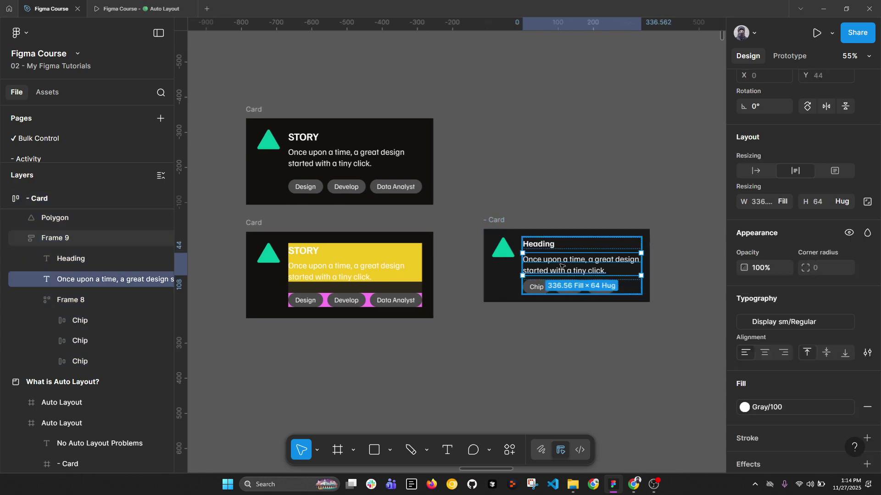
{"action": "left_click", "coordinate": [565, 288]}
{"action": "left_click", "coordinate": [558, 267]}
{"action": "left_click", "coordinate": [550, 248], "text": "shift"}
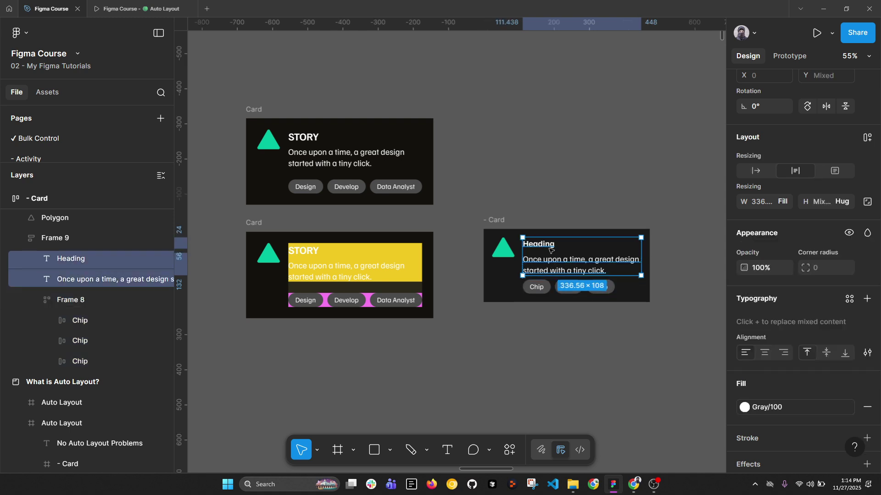
{"action": "left_click", "coordinate": [555, 286]}
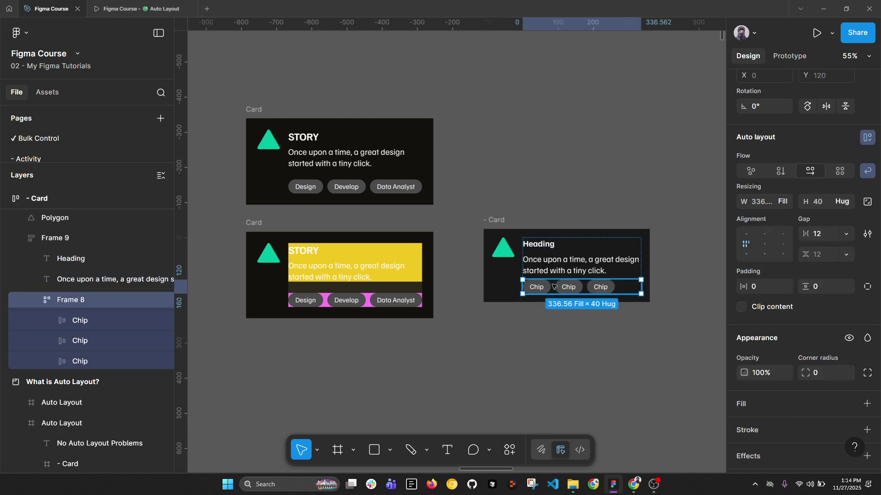
{"action": "left_click", "coordinate": [561, 262]}
{"action": "left_click", "coordinate": [546, 252], "text": "shift"}
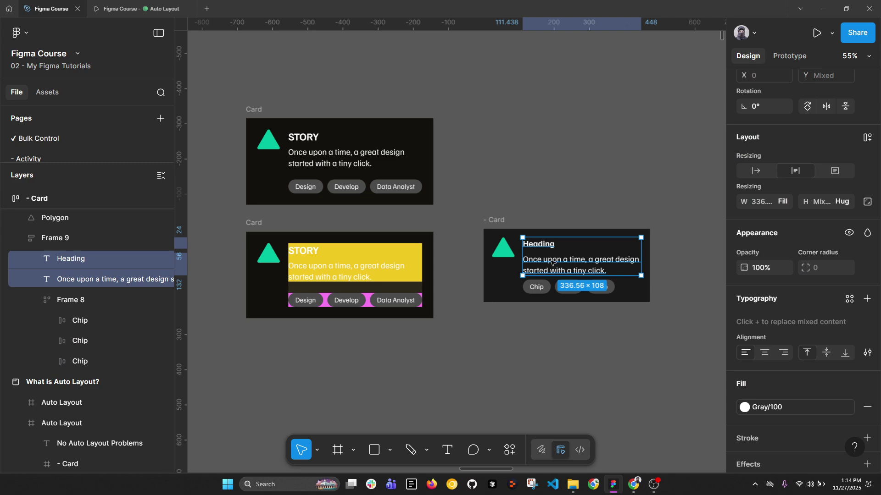
{"action": "key", "text": "shift+a"}
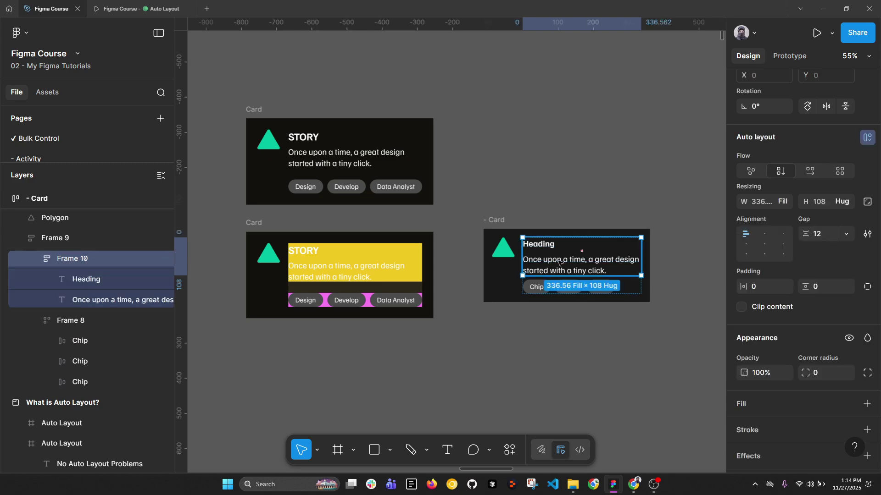
- Increase the gap between the - Card's text group and chip row to 55, and clear the selection
{"action": "left_click", "coordinate": [64, 241]}
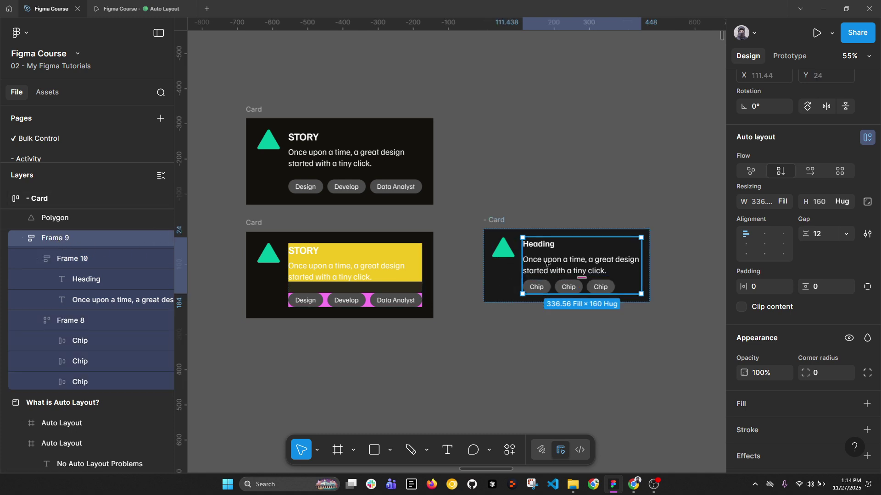
{"action": "left_click_drag", "start_coordinate": [581, 277], "coordinate": [583, 289]}
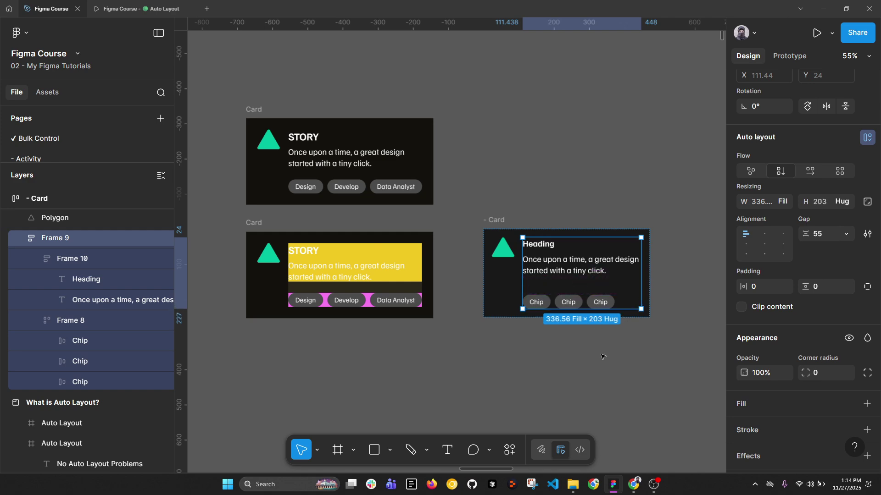
{"action": "key", "text": "Escape"}
- Test the - Card's responsiveness by resizing it horizontally, leaving its width at 483
{"action": "left_click", "coordinate": [570, 307]}
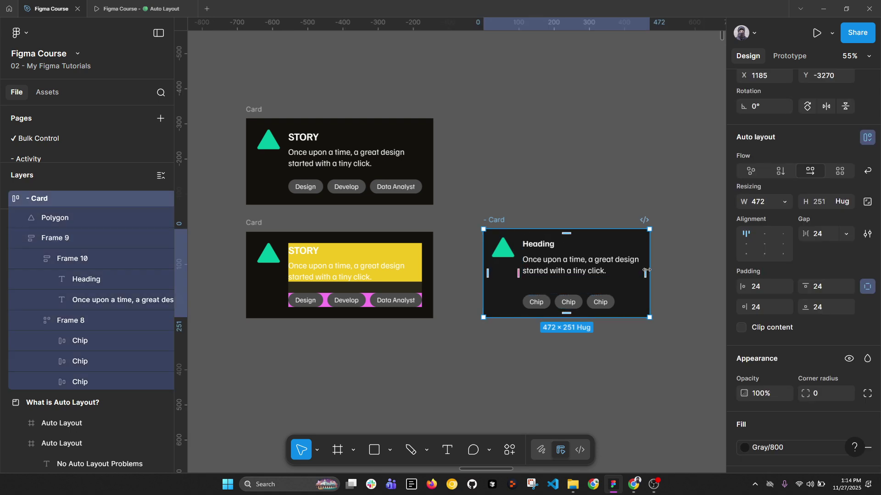
{"action": "left_click_drag", "start_coordinate": [650, 270], "coordinate": [507, 274]}
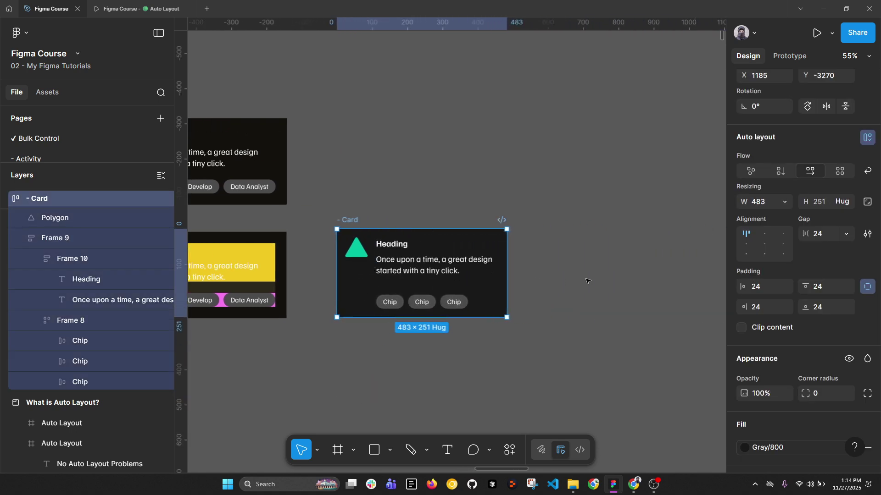
{"action": "left_click_drag", "start_coordinate": [570, 265], "coordinate": [646, 251]}
{"action": "scroll", "coordinate": [516, 321], "scroll_direction": "left", "scroll_amount": 5}
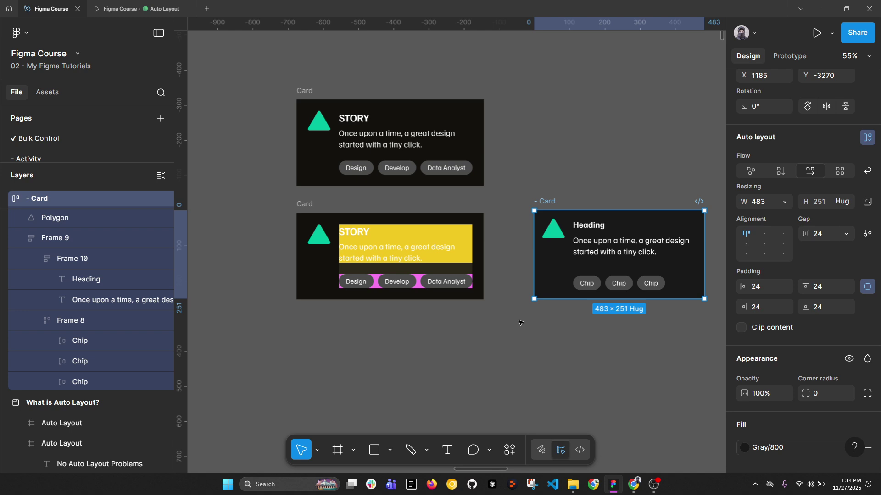
- Collapse all layers and select the STORY card in the Create responsive designs with Auto Layout: Examples frame
{"action": "key", "text": "alt+l"}
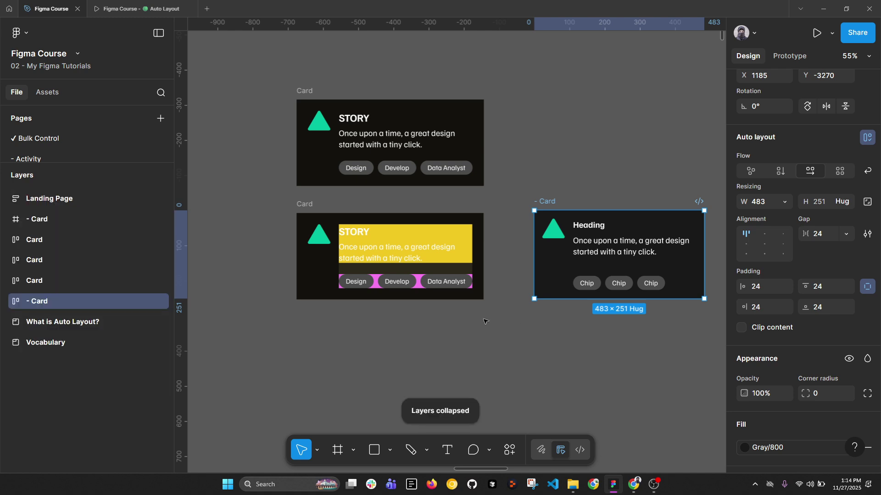
{"action": "scroll", "coordinate": [517, 211], "scroll_direction": "down", "scroll_amount": 5, "text": "ctrl"}
{"action": "scroll", "coordinate": [366, 145], "scroll_direction": "down", "scroll_amount": 3}
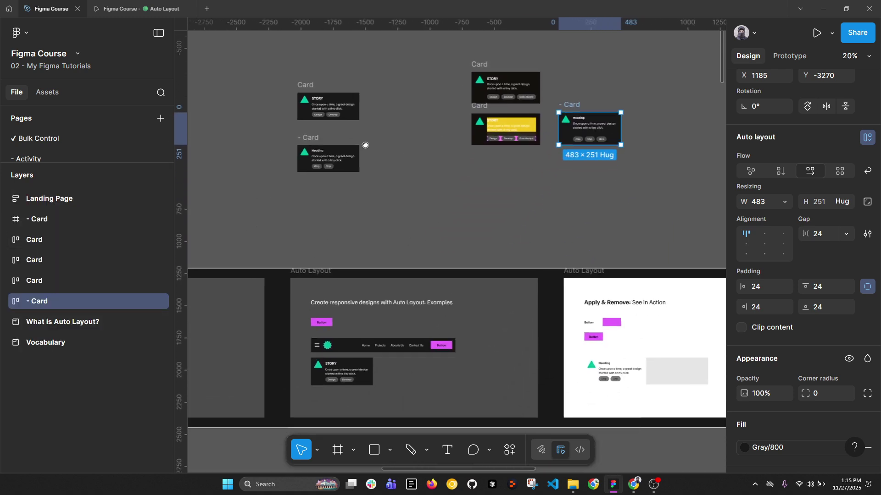
{"action": "scroll", "coordinate": [354, 303], "scroll_direction": "down", "scroll_amount": 2}
{"action": "scroll", "coordinate": [347, 303], "scroll_direction": "up", "scroll_amount": 5, "text": "ctrl"}
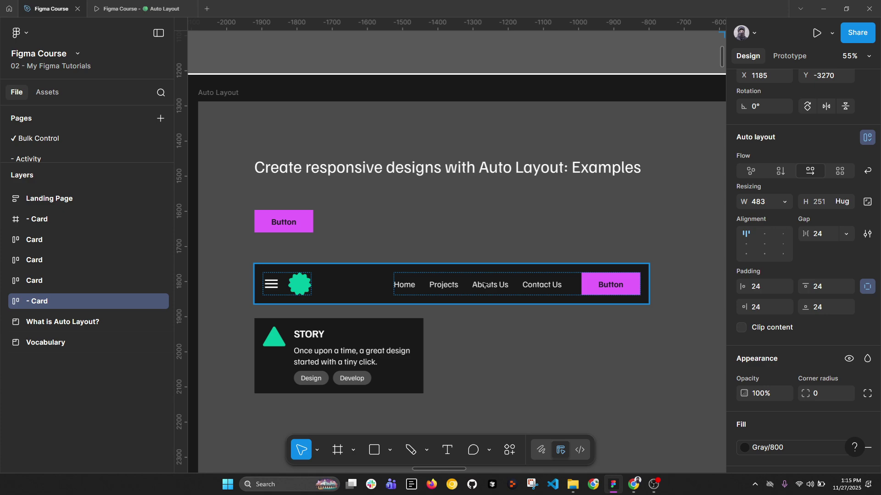
{"action": "left_click", "coordinate": [302, 350]}
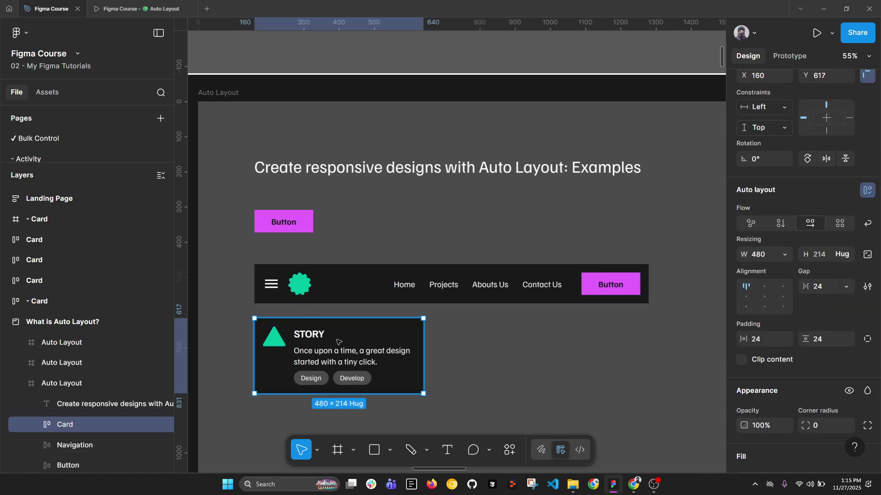